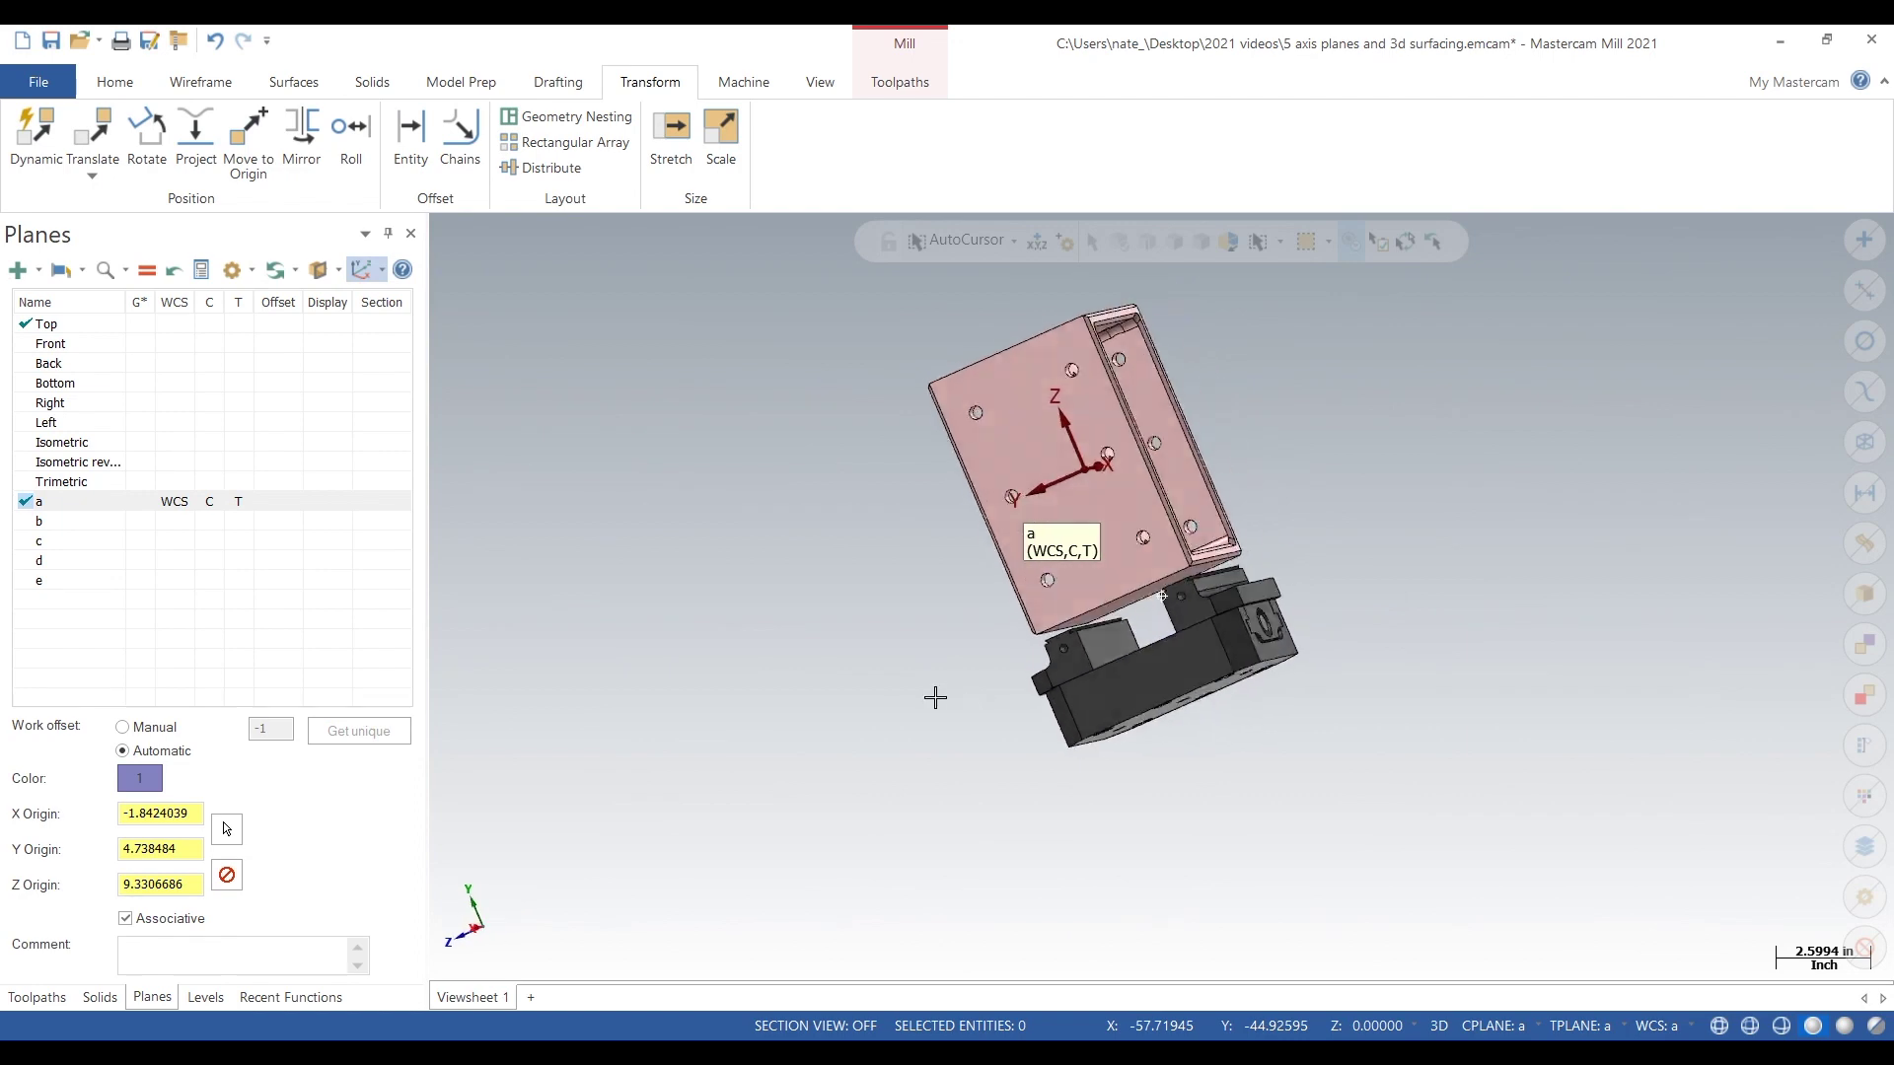
# - Make level 1 'jaws' the current level in the Levels list
pyautogui.moveTo(1560, 588); pyautogui.dragTo(839, 750, button='middle')
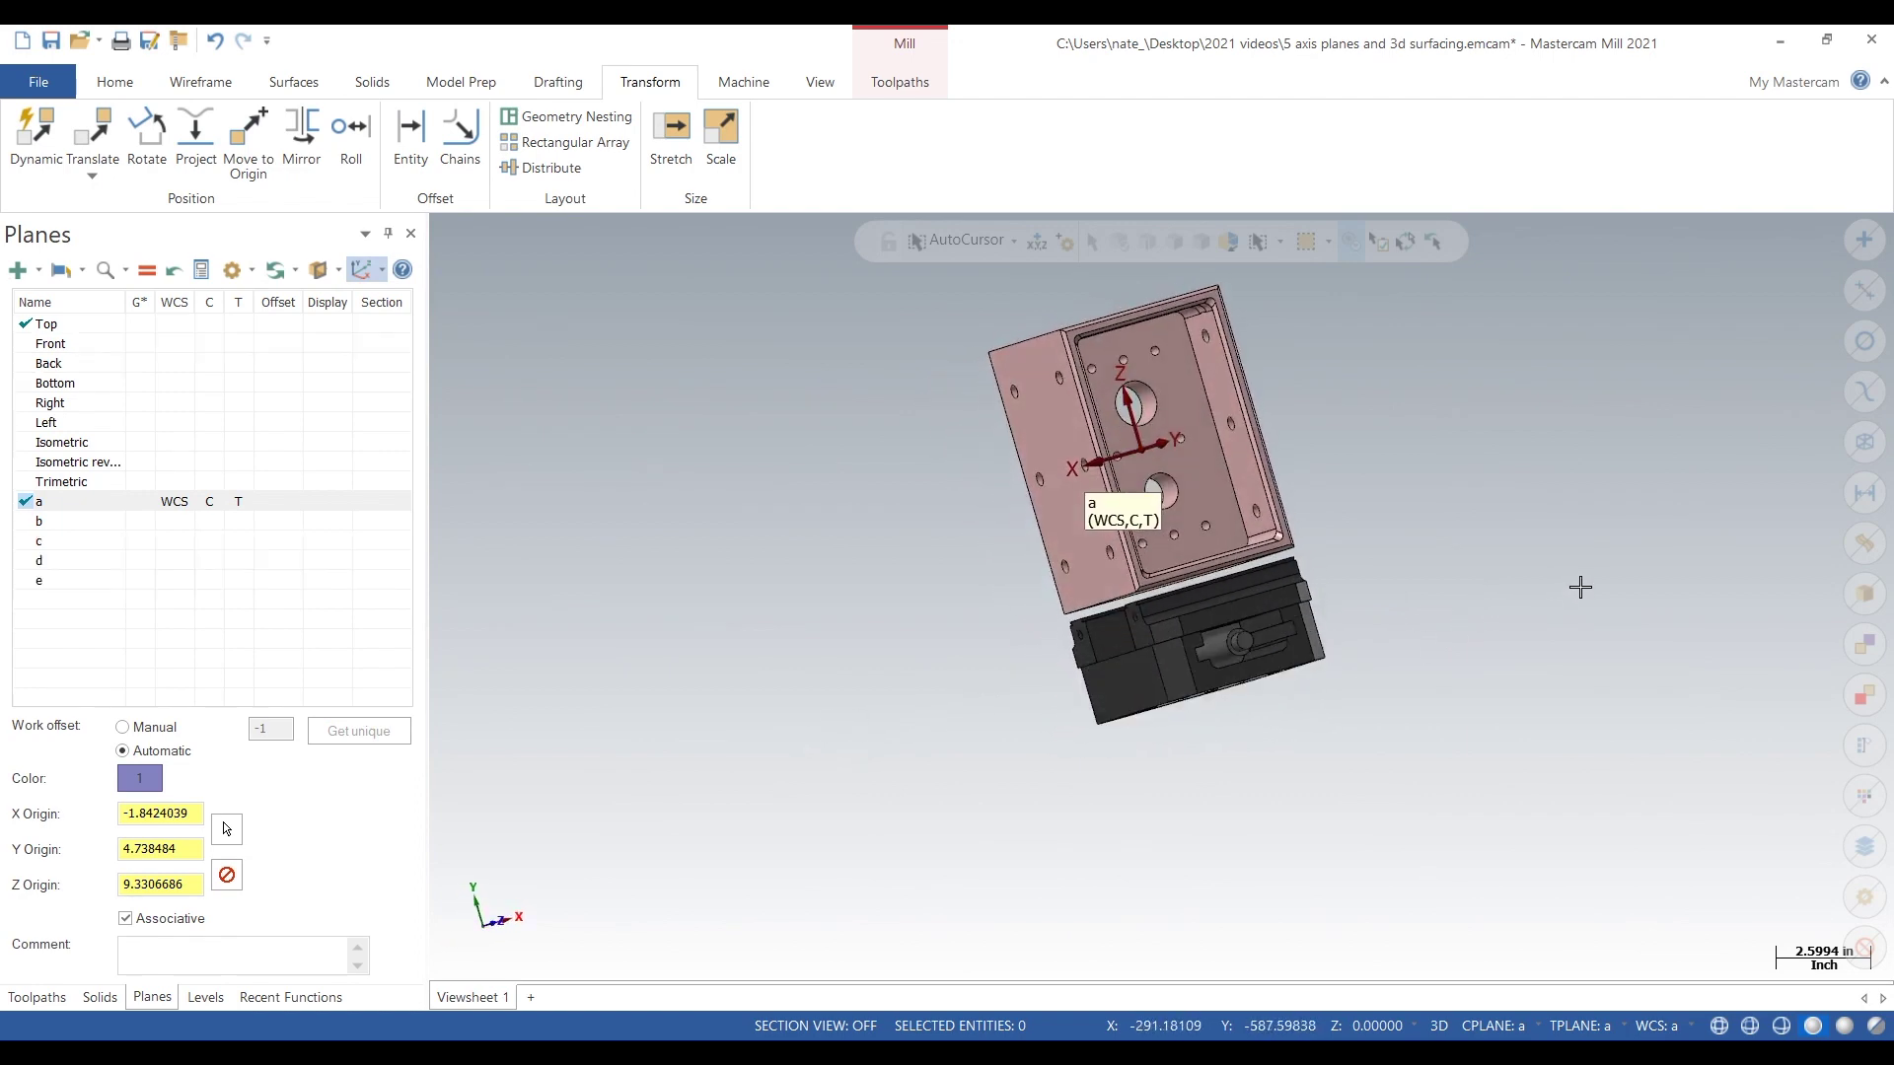
pyautogui.moveTo(1577, 588); pyautogui.dragTo(734, 750, button='middle')
pyautogui.moveTo(1382, 499)
pyautogui.mouseDown(button='middle')
pyautogui.moveTo(1233, 689)
pyautogui.moveTo(1450, 507)
pyautogui.moveTo(1696, 461)
pyautogui.moveTo(930, 700)
pyautogui.moveTo(1095, 845)
pyautogui.moveTo(1302, 655)
pyautogui.moveTo(1342, 542)
pyautogui.moveTo(1323, 743)
pyautogui.mouseUp(button='middle')
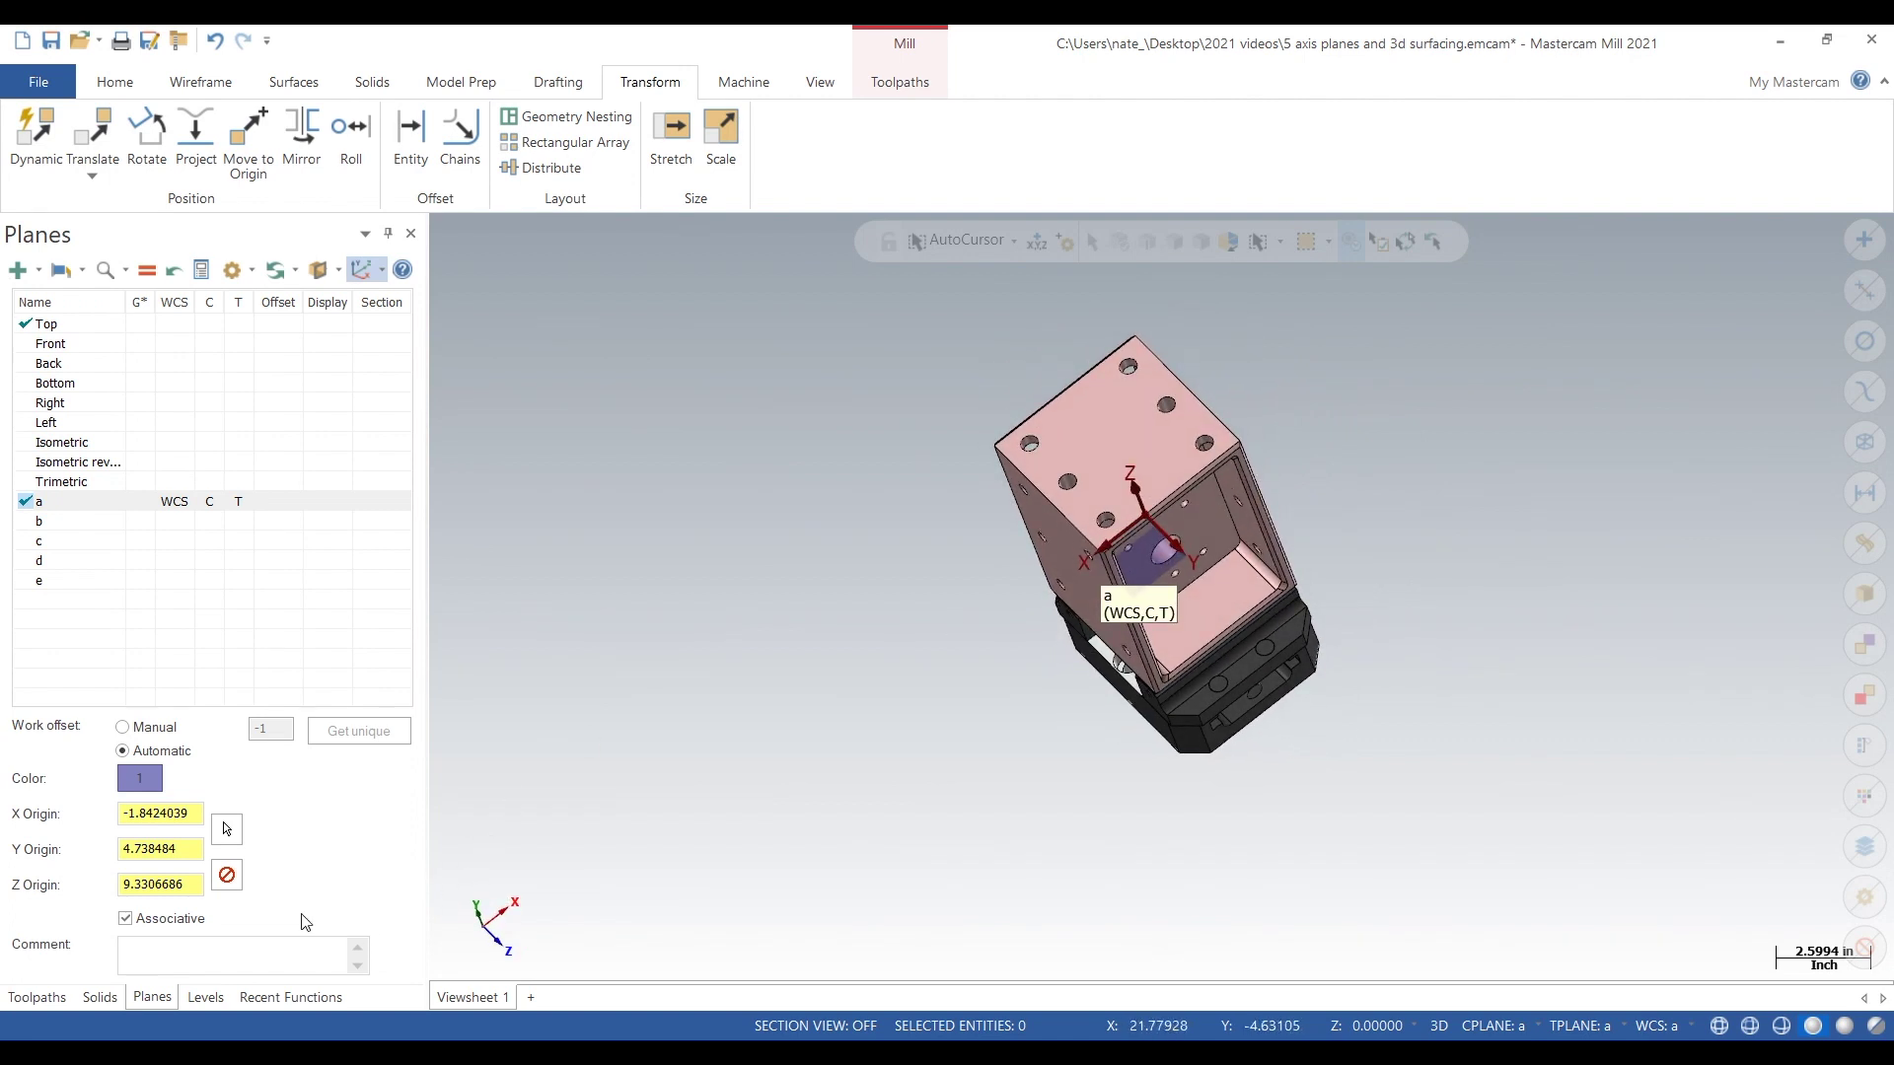
pyautogui.click(205, 997)
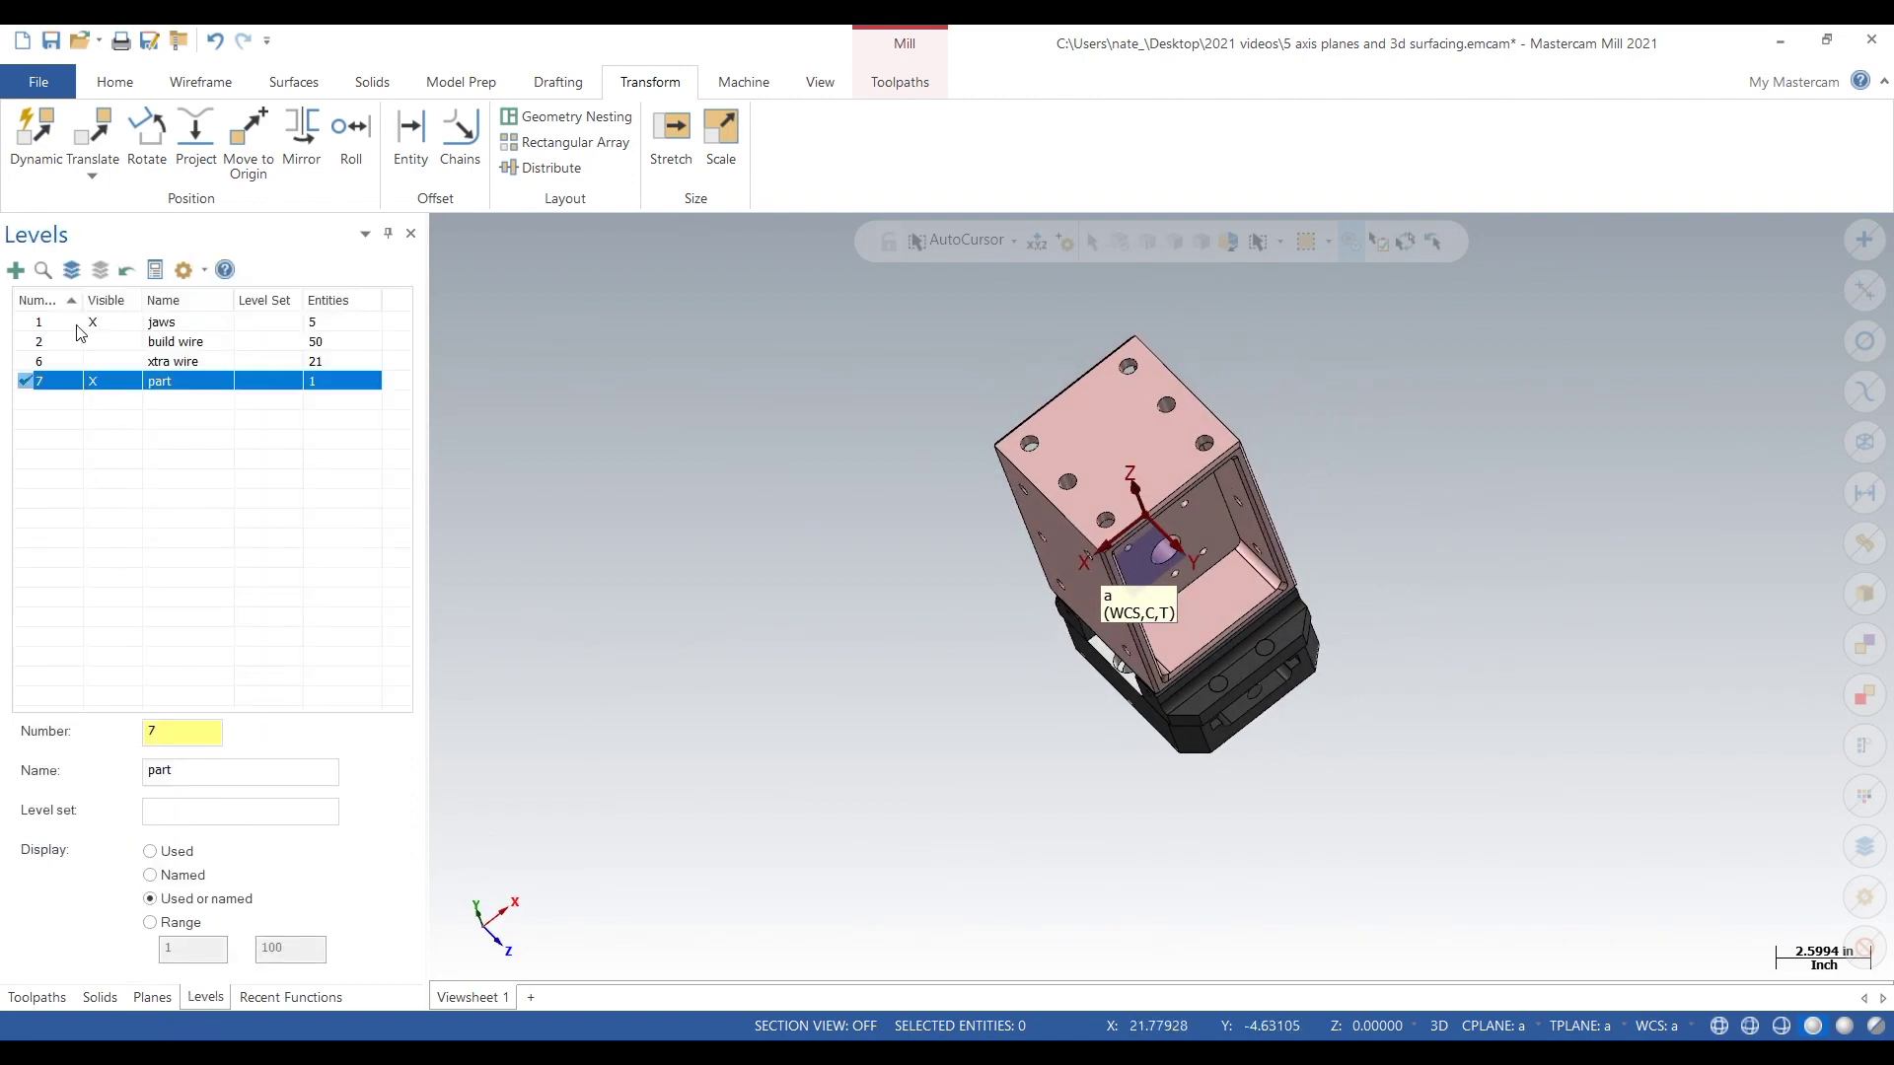
pyautogui.click(77, 324)
pyautogui.click(112, 383)
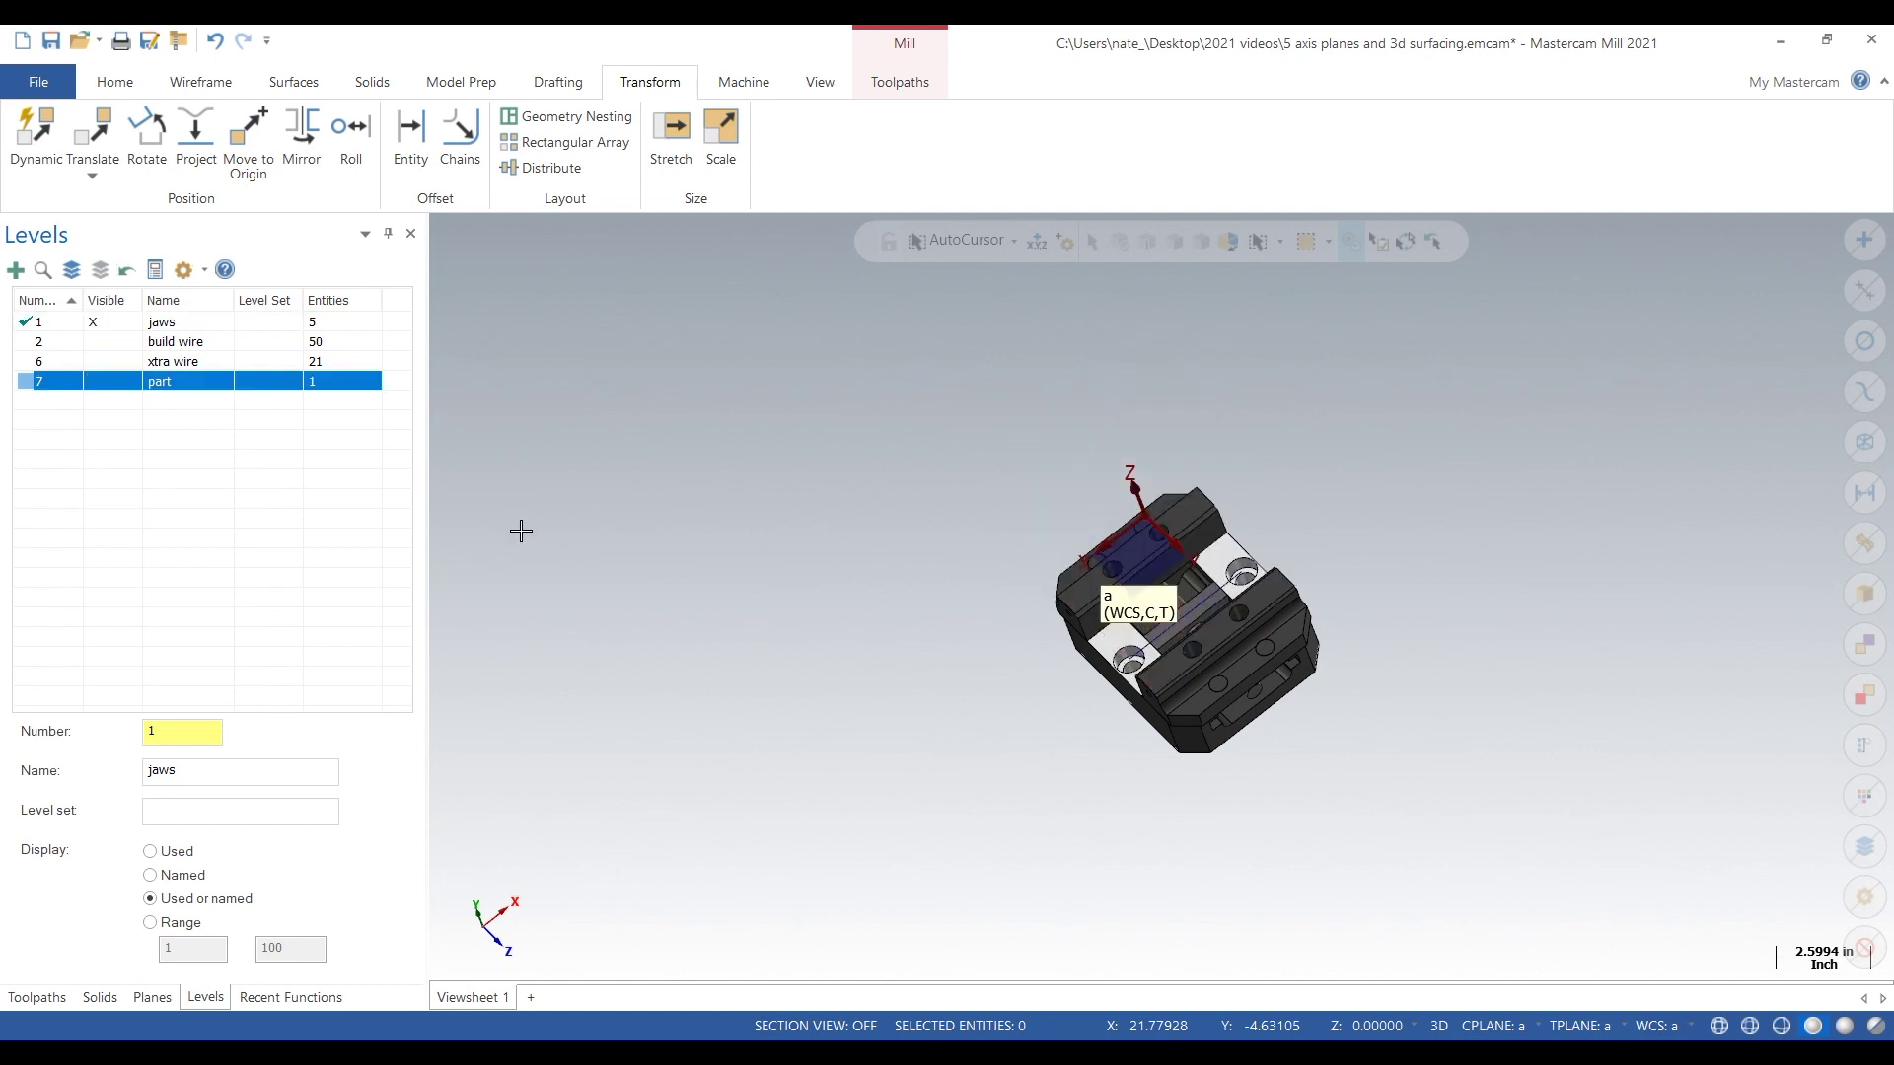
# - Toggle the part level's visibility so the part solid shows again
pyautogui.moveTo(1026, 735); pyautogui.dragTo(1341, 700, button='middle')
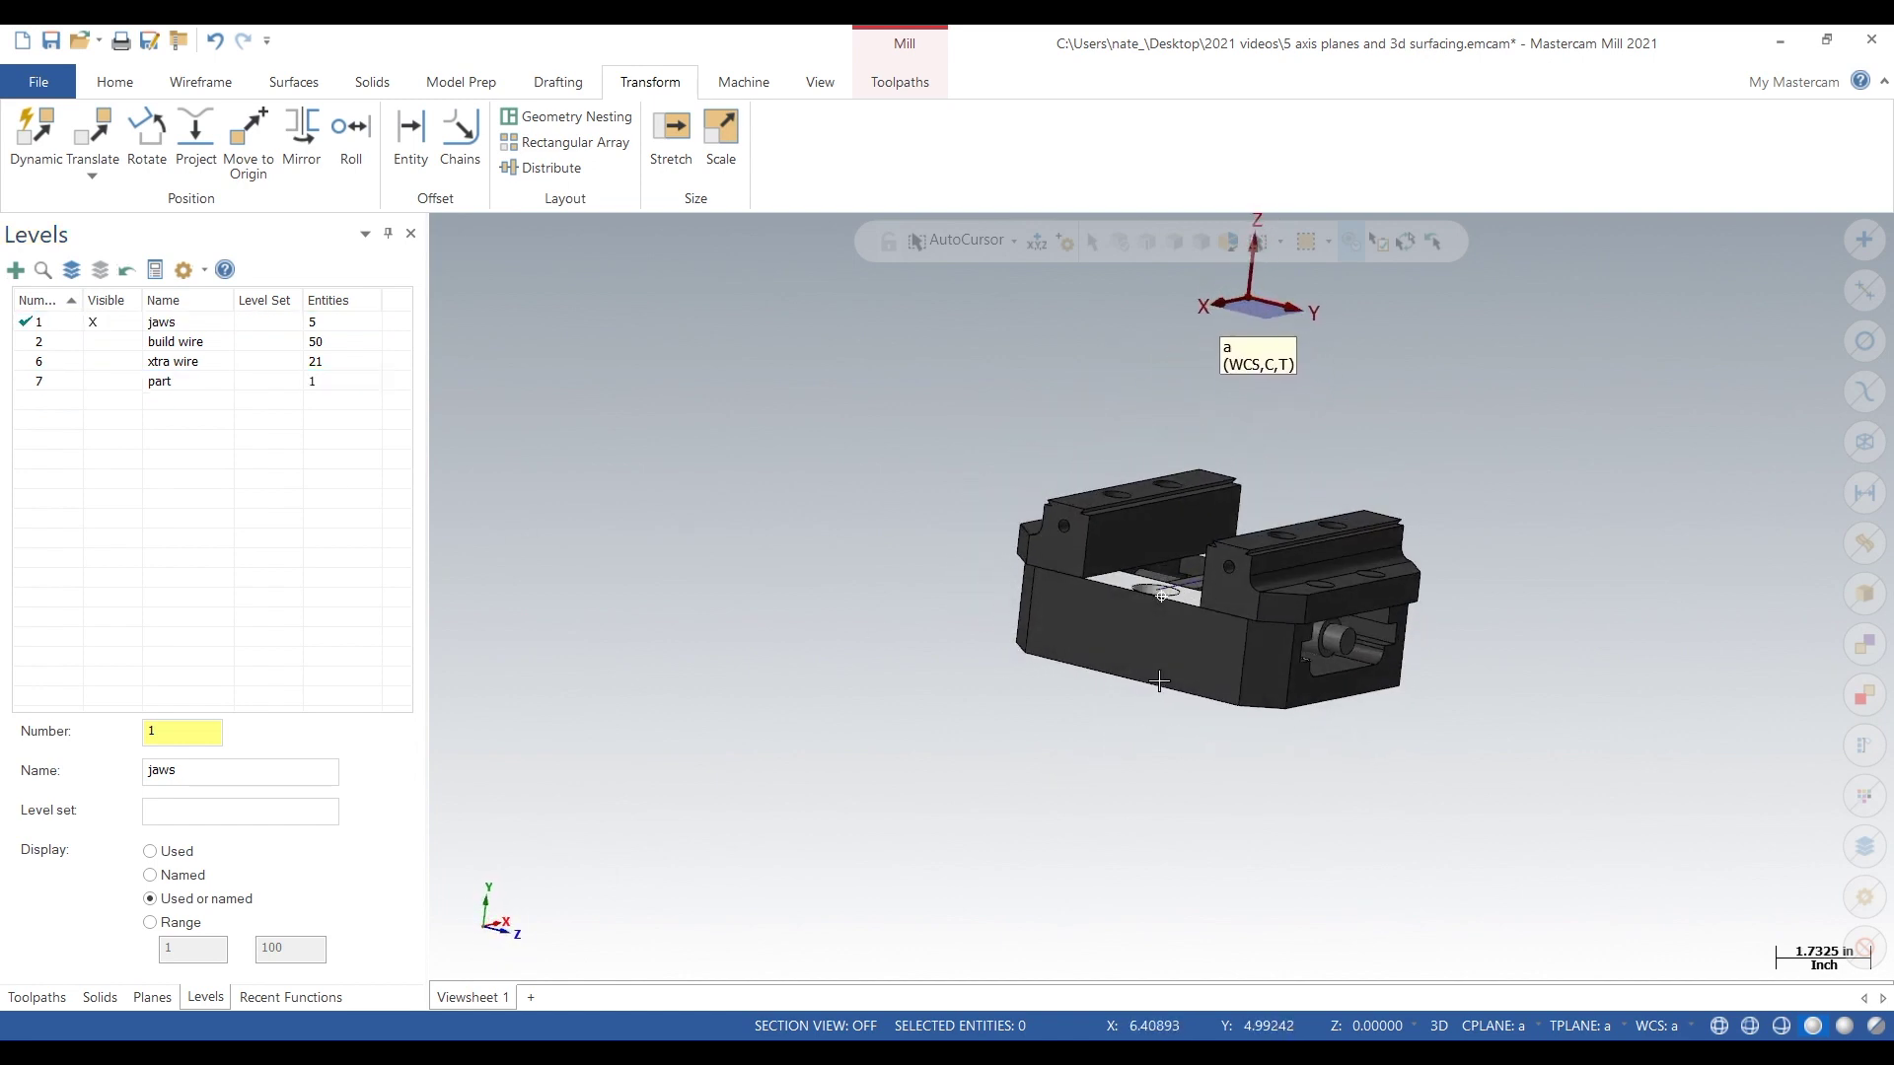
pyautogui.click(122, 388)
pyautogui.click(122, 389)
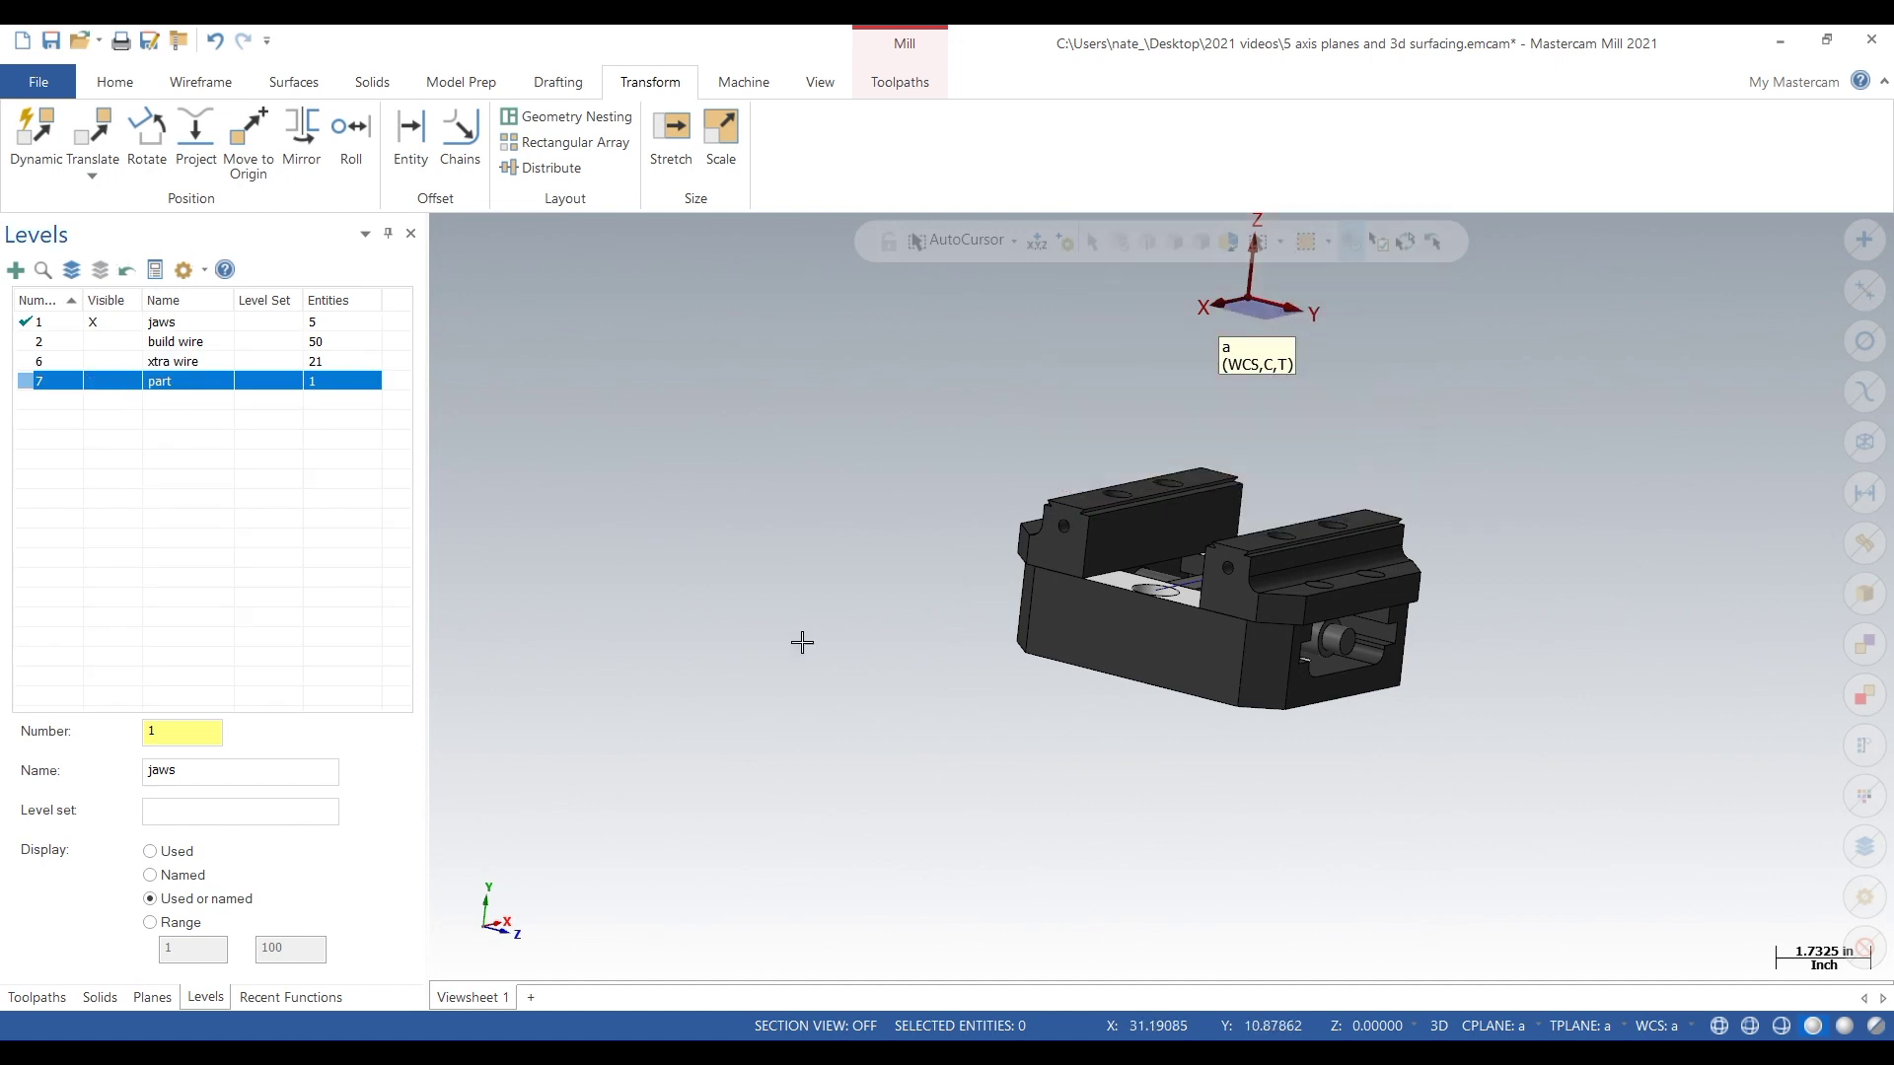
pyautogui.moveTo(799, 642); pyautogui.dragTo(1202, 539, button='middle')
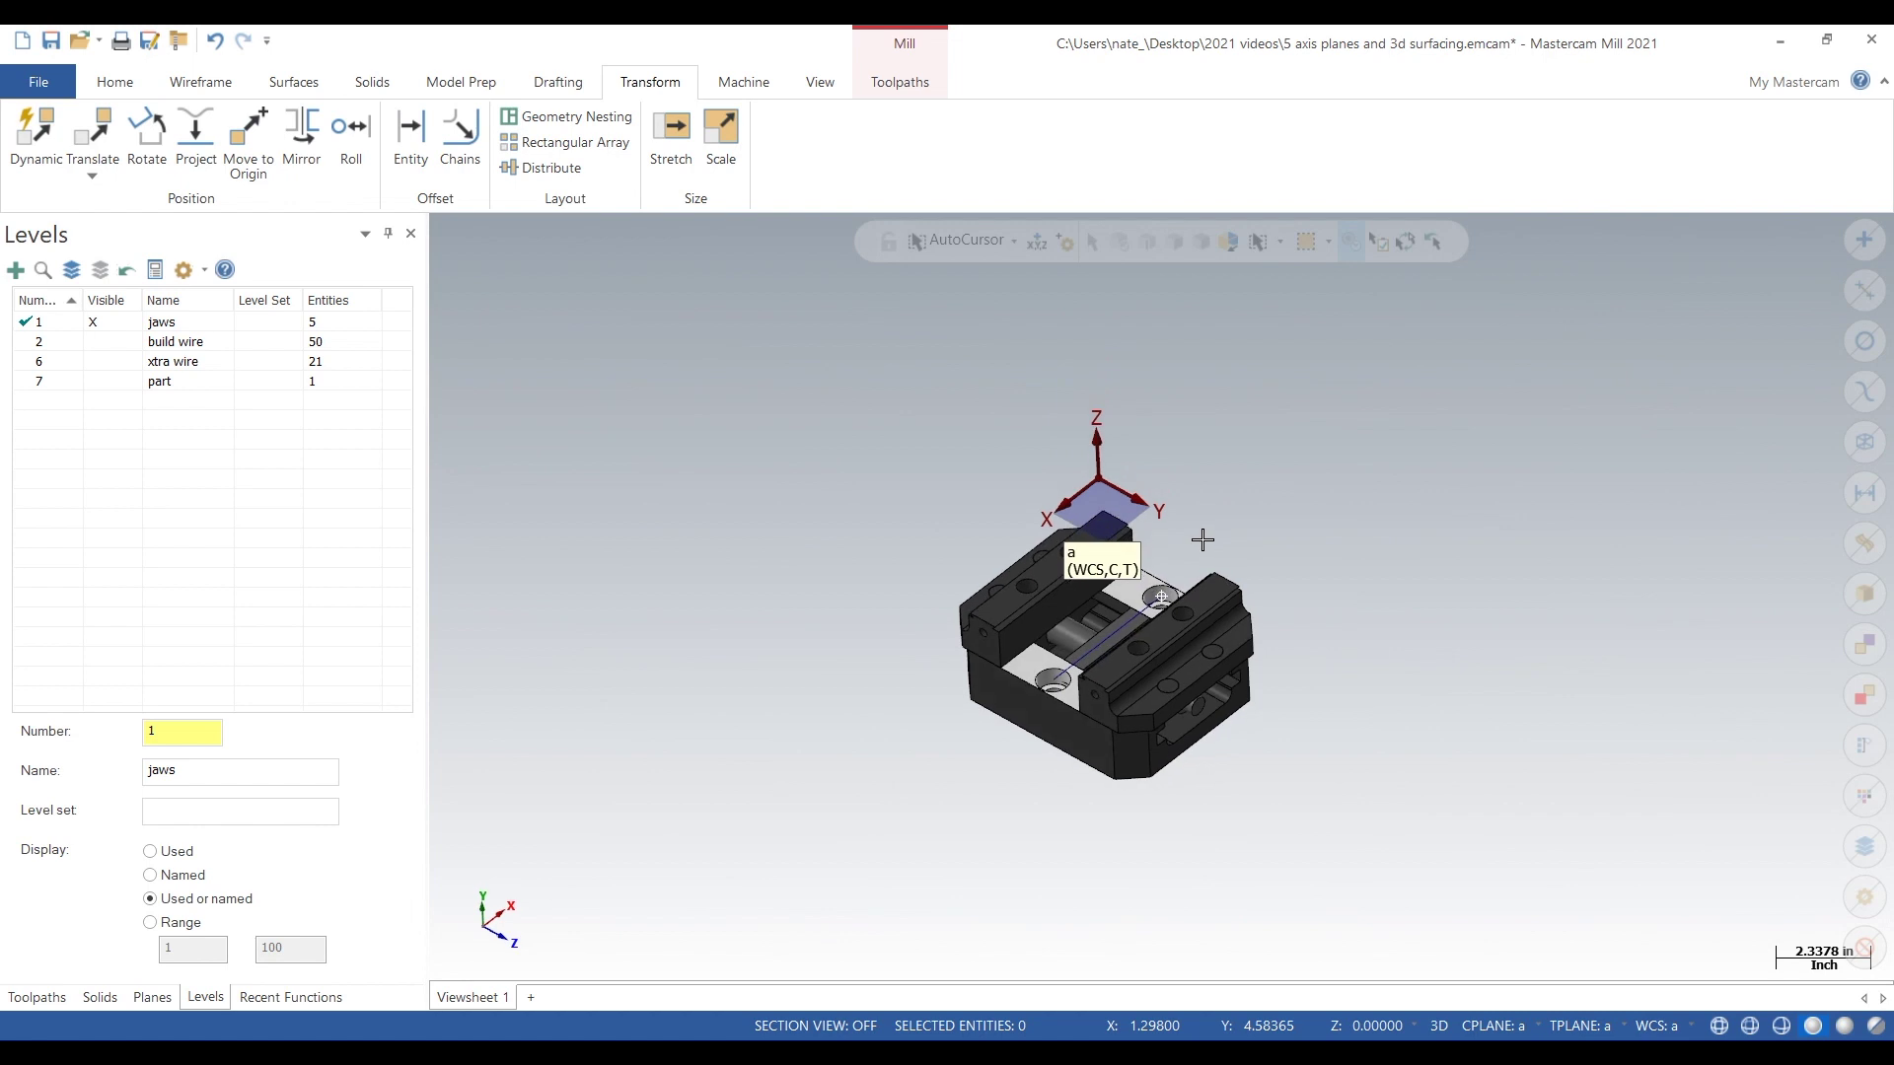
pyautogui.click(118, 389)
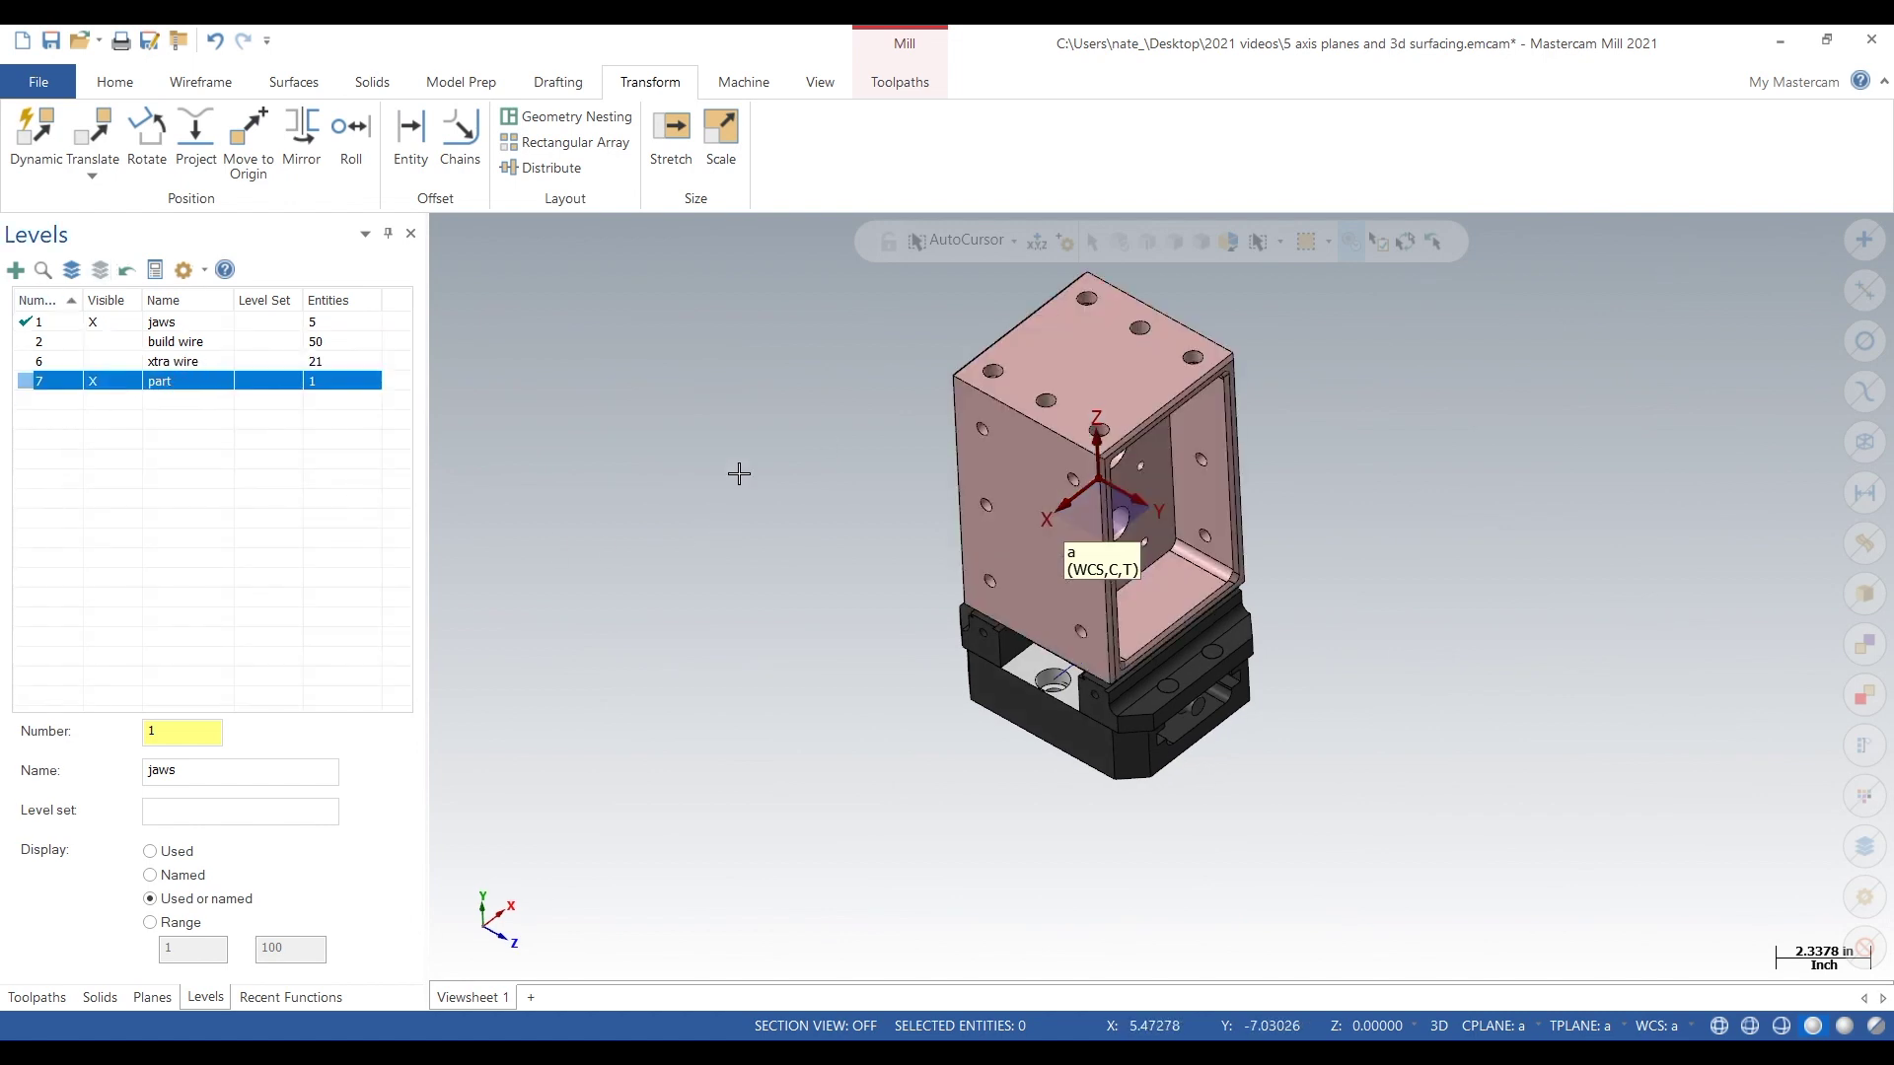
# - Return to the Planes list and deselect plane a
pyautogui.scroll(-1, 739, 499)
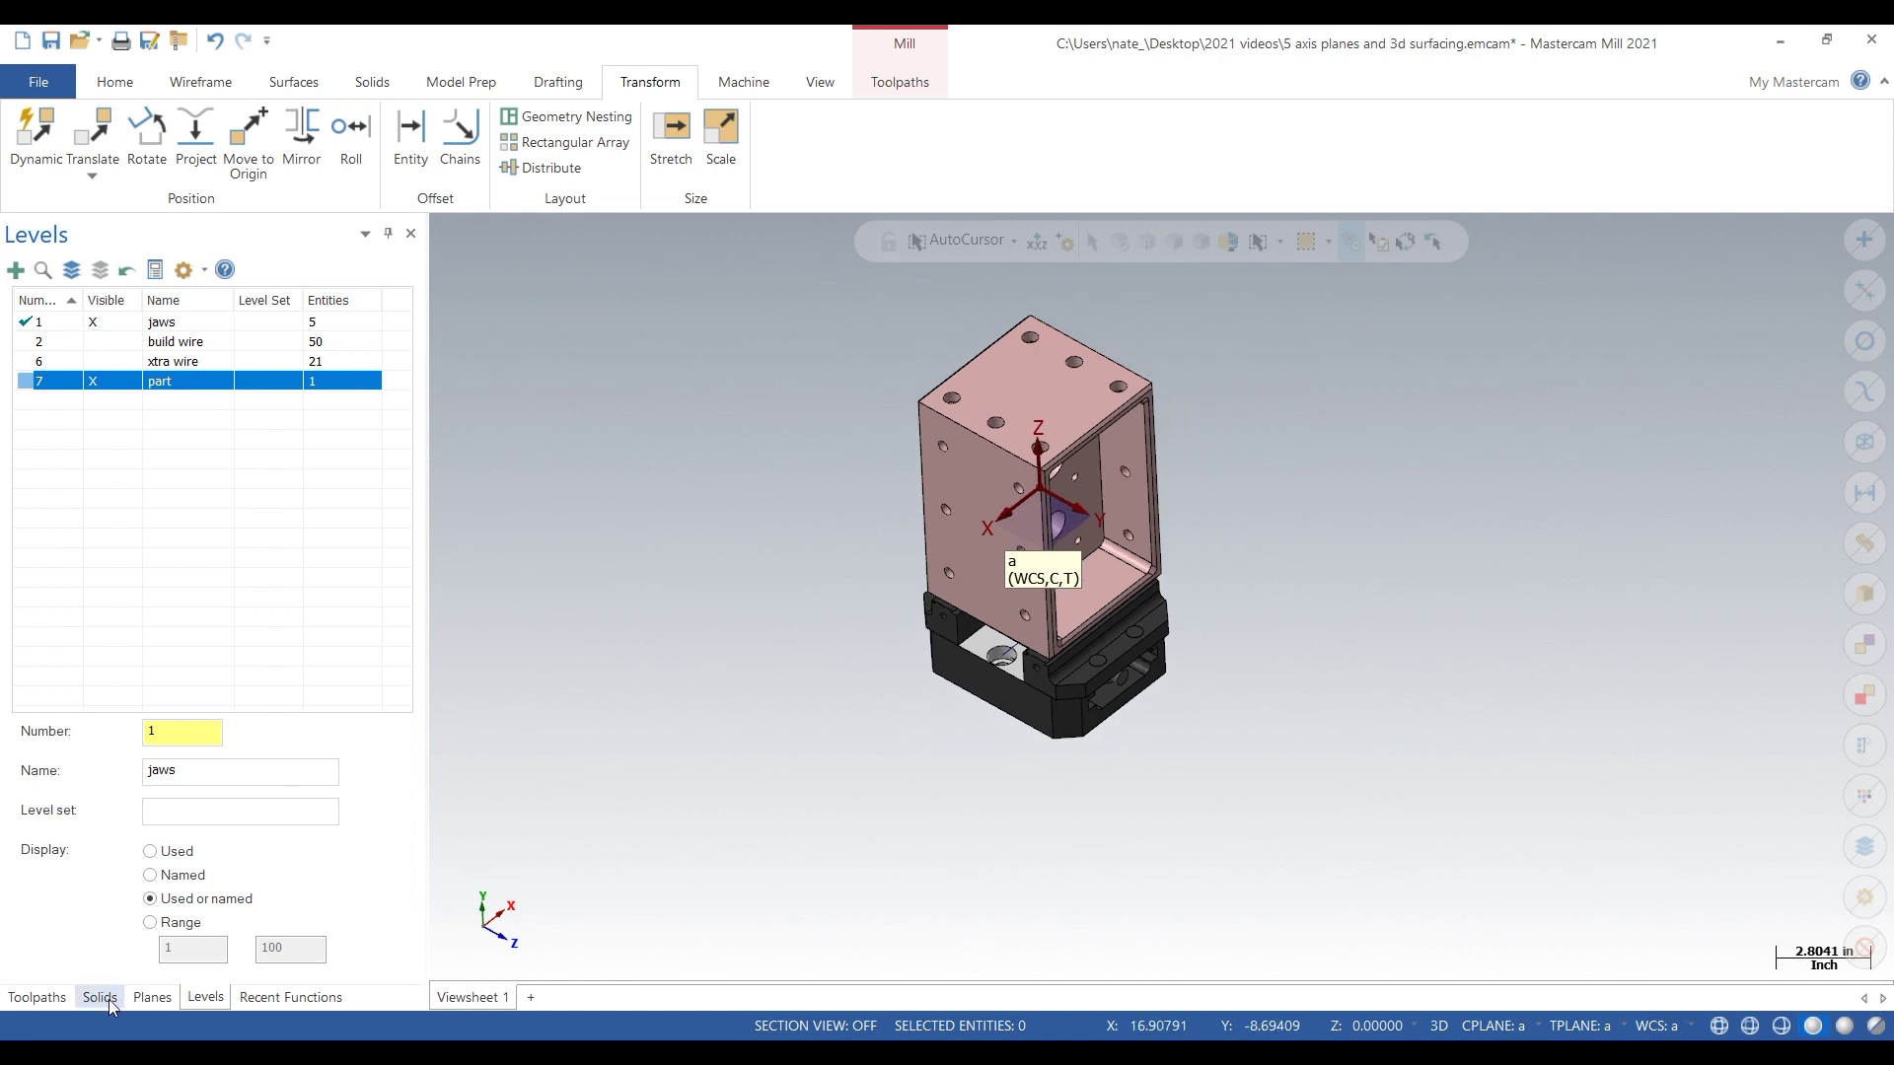
pyautogui.click(152, 997)
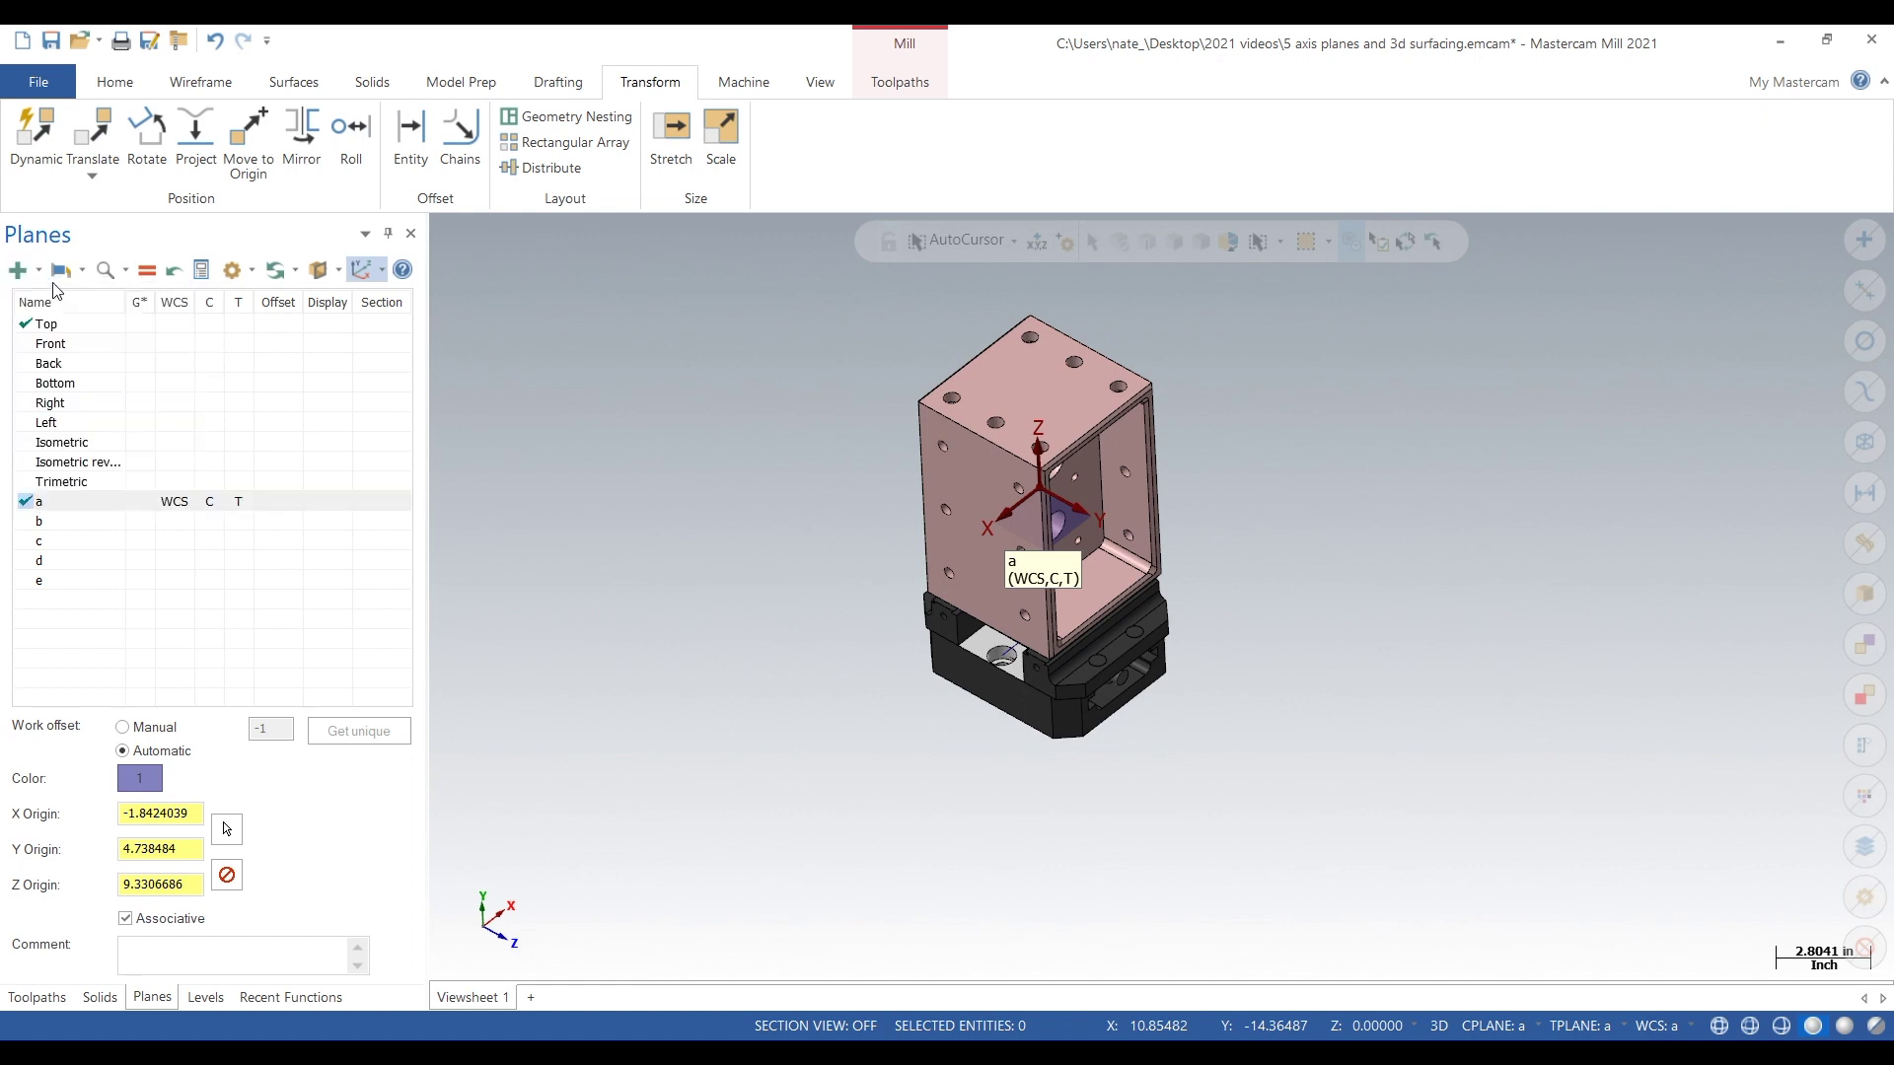
pyautogui.click(16, 271)
# - Define a plane from the part's top solid face, cycling to the wanted orientation
pyautogui.click(16, 272)
pyautogui.click(18, 272)
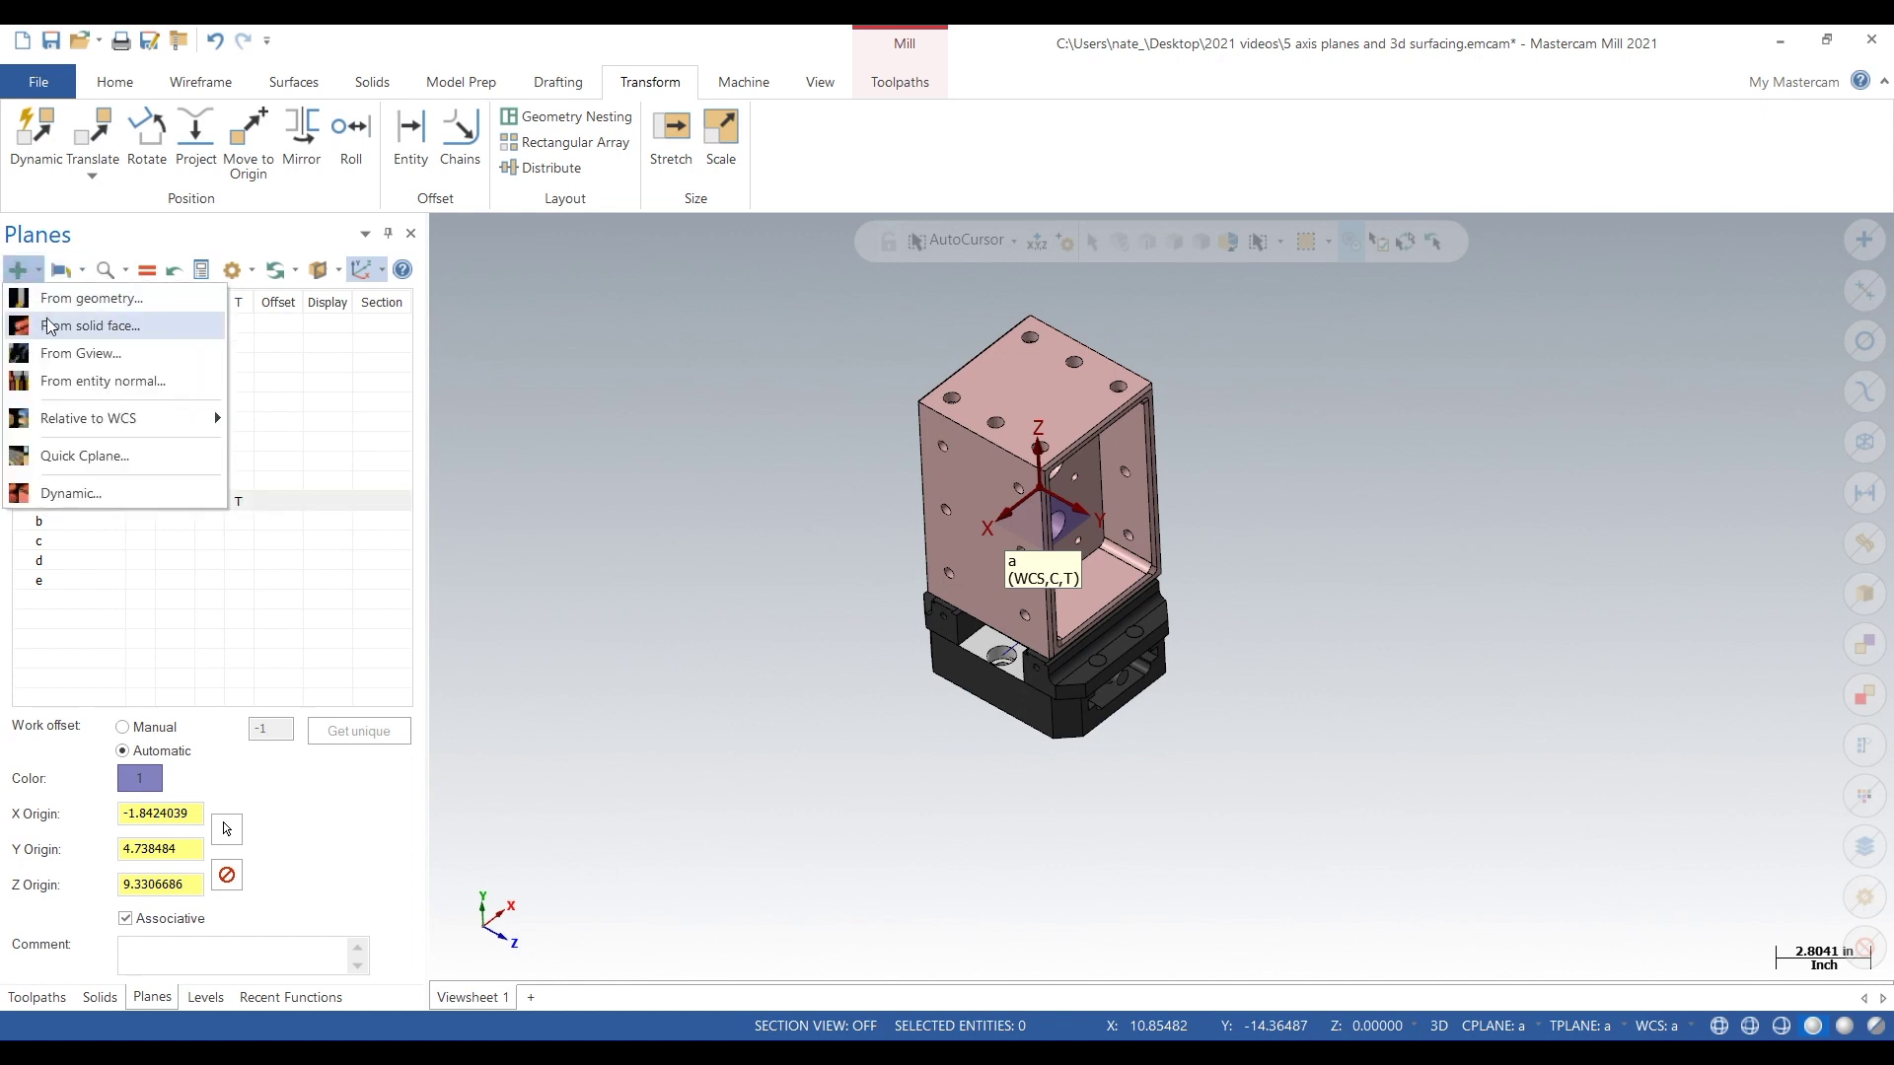
pyautogui.click(49, 323)
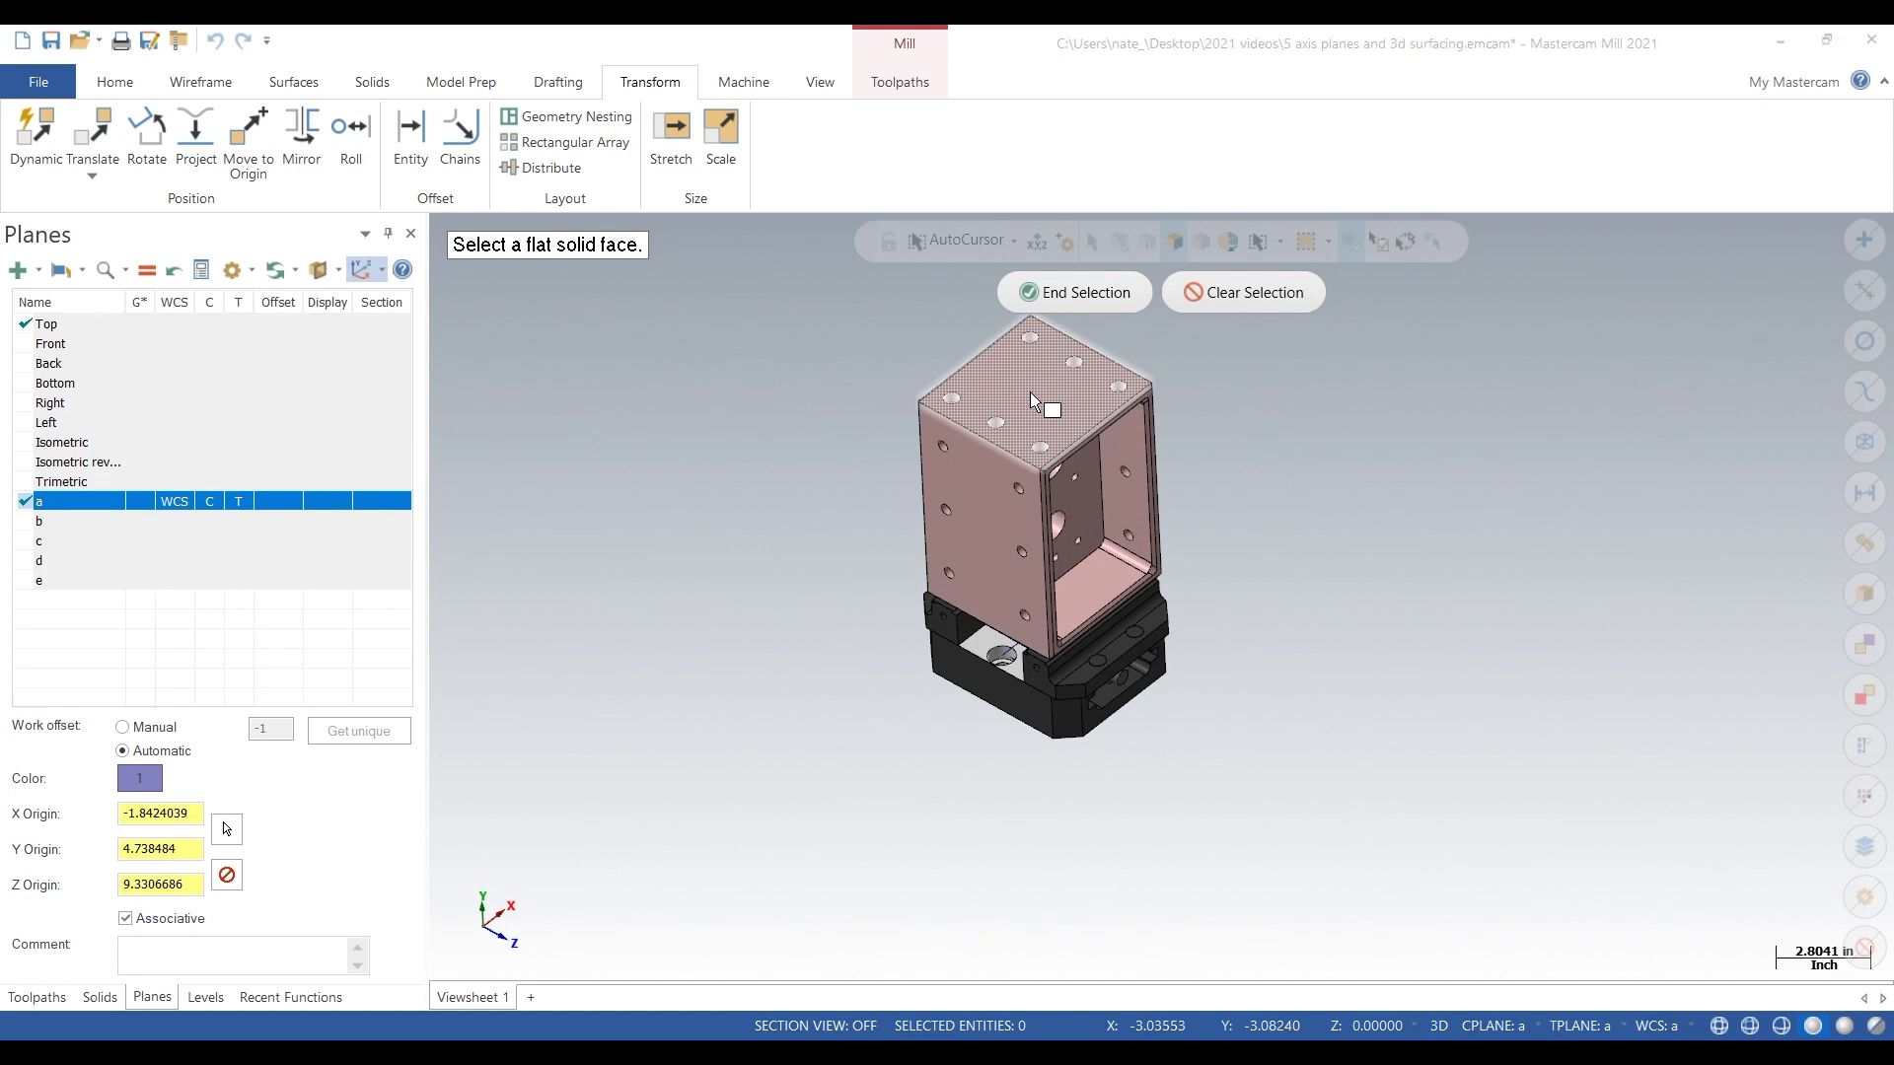
pyautogui.click(1033, 400)
pyautogui.click(1099, 255)
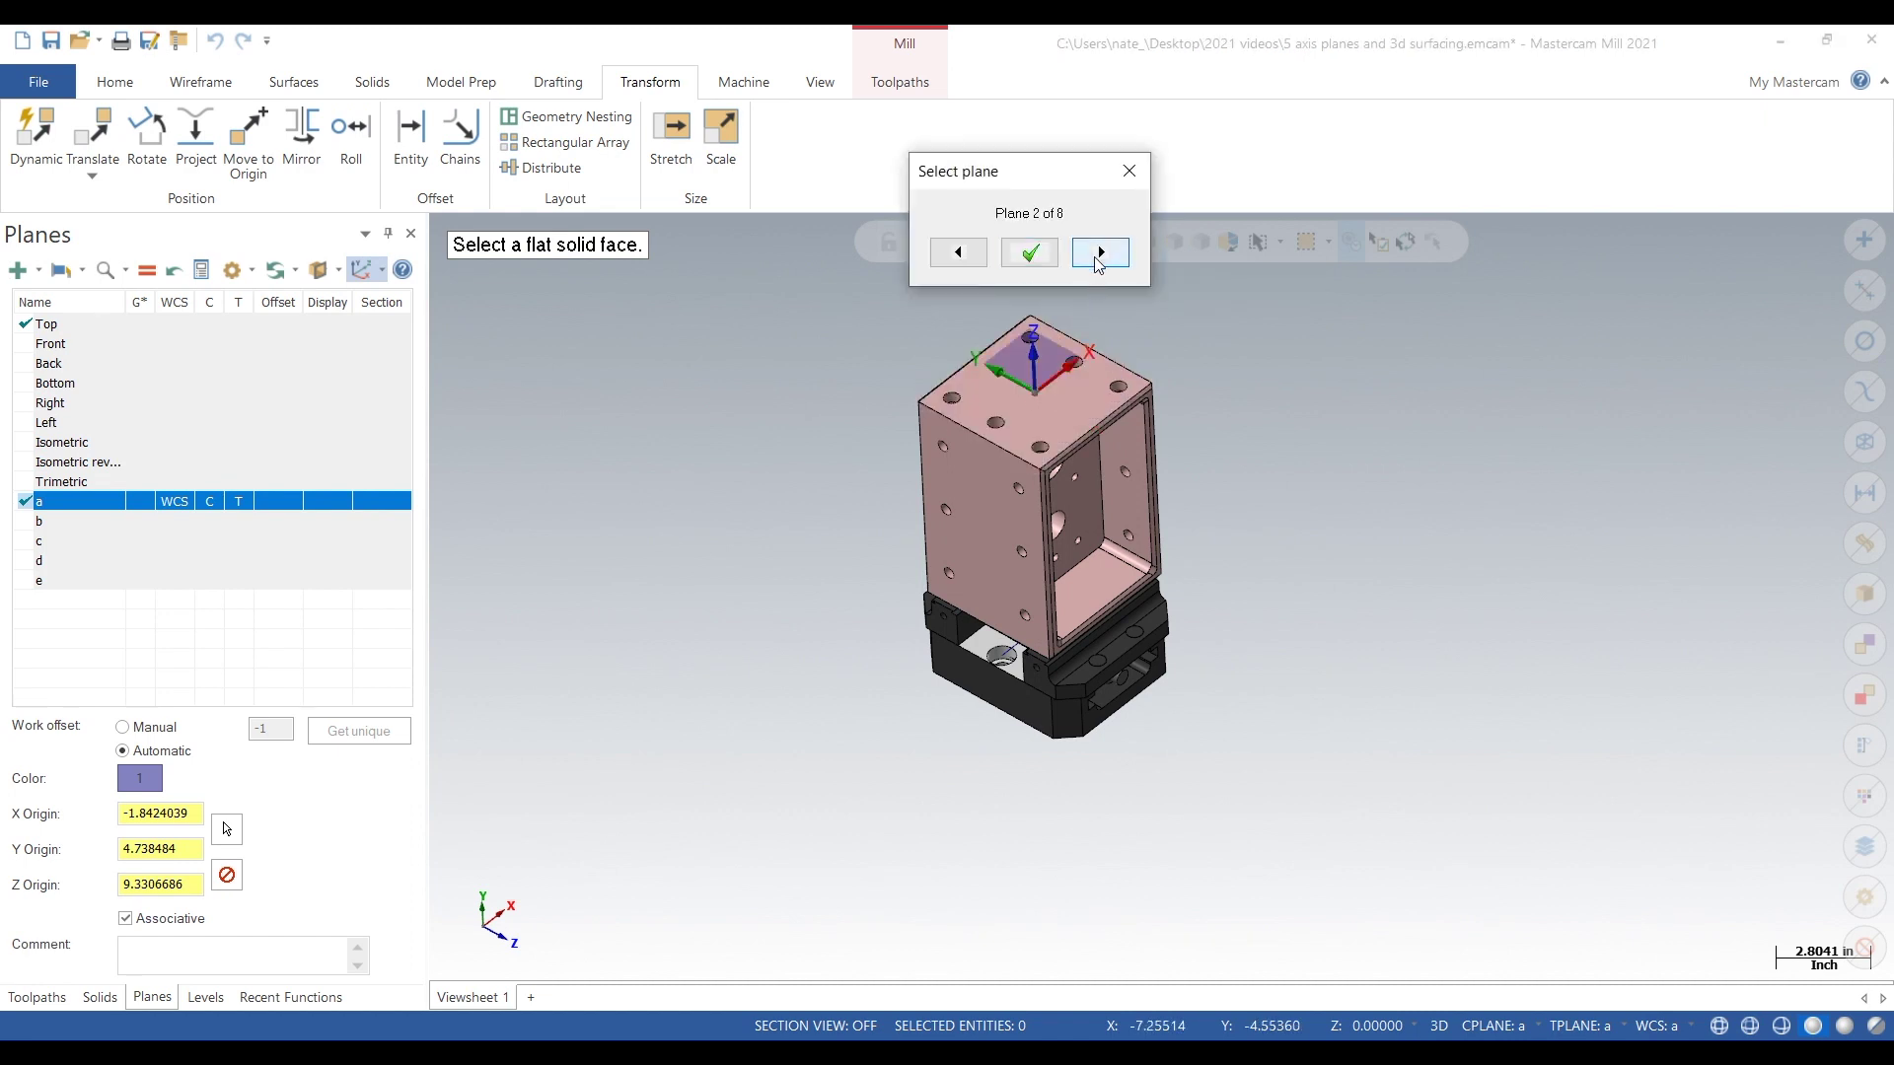
pyautogui.click(1029, 252)
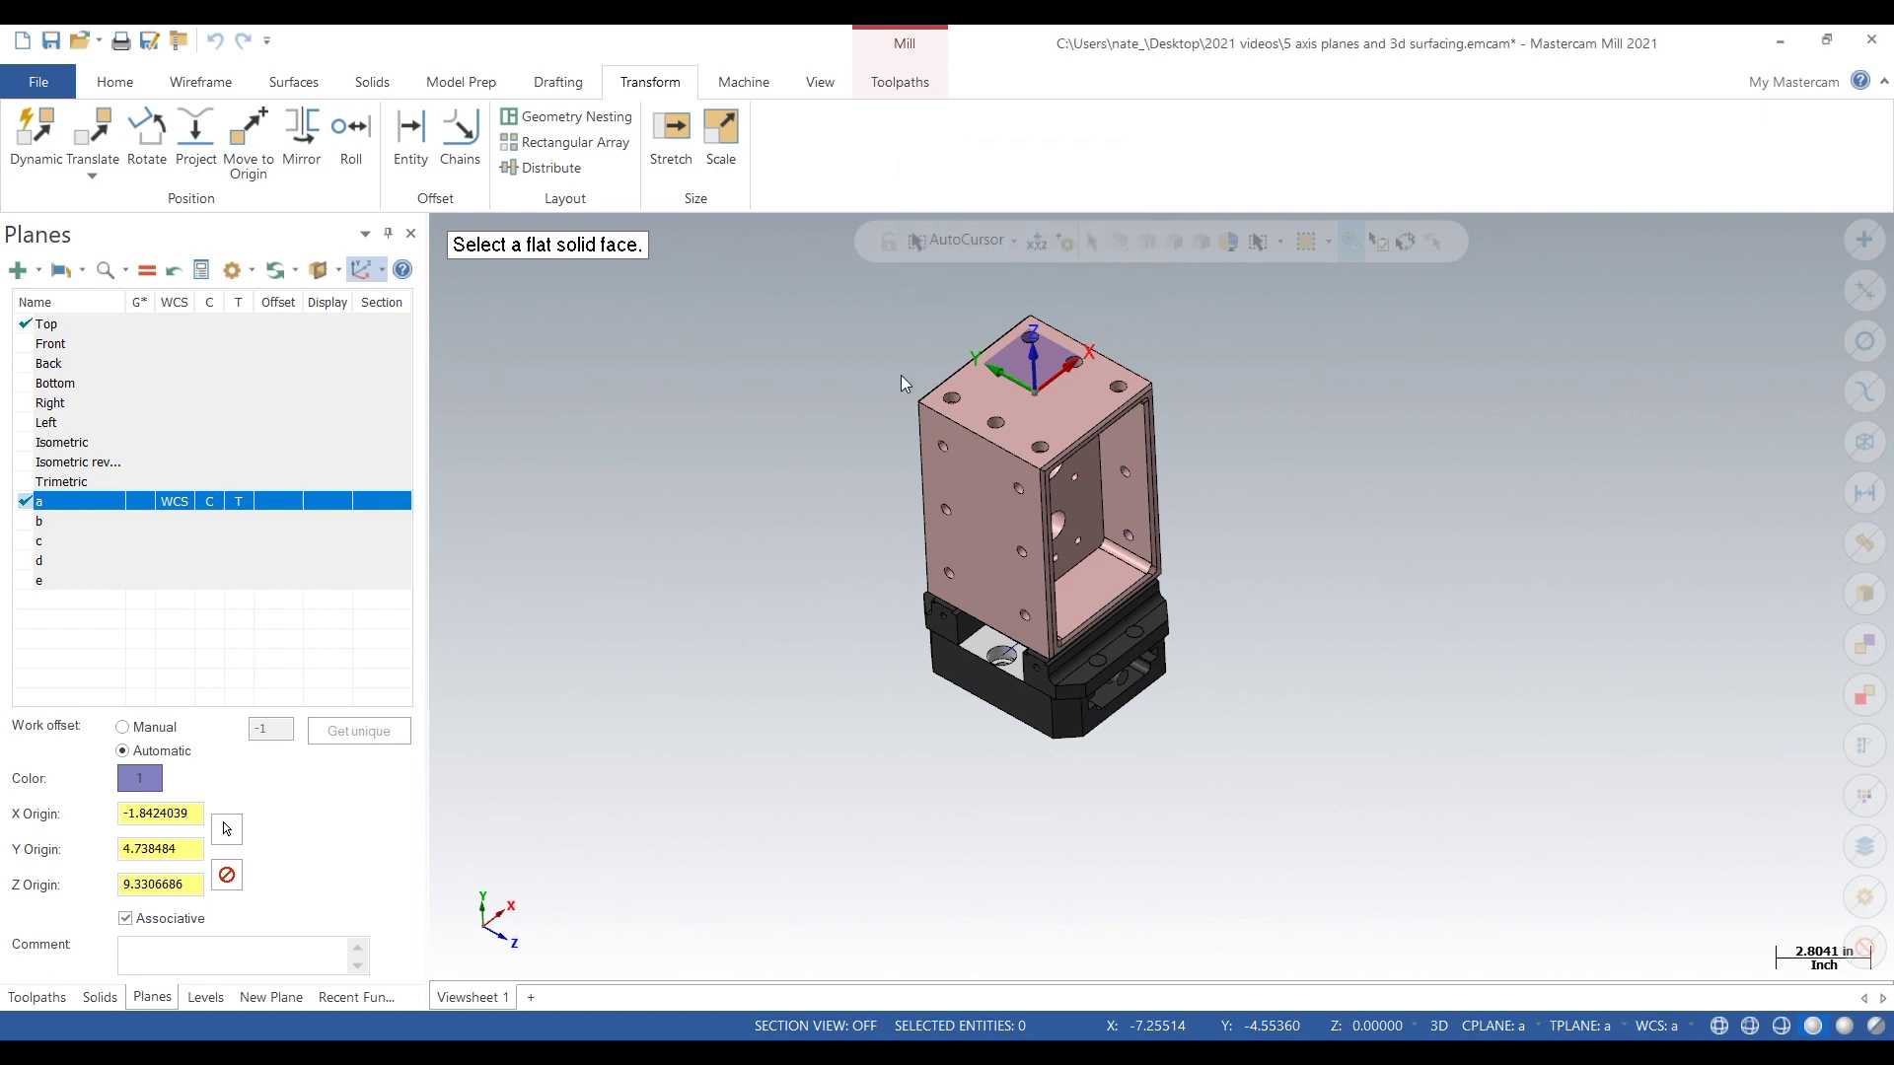
# - Name the new plane 100, confirm it, and set it as WCS
pyautogui.doubleClick(133, 389)
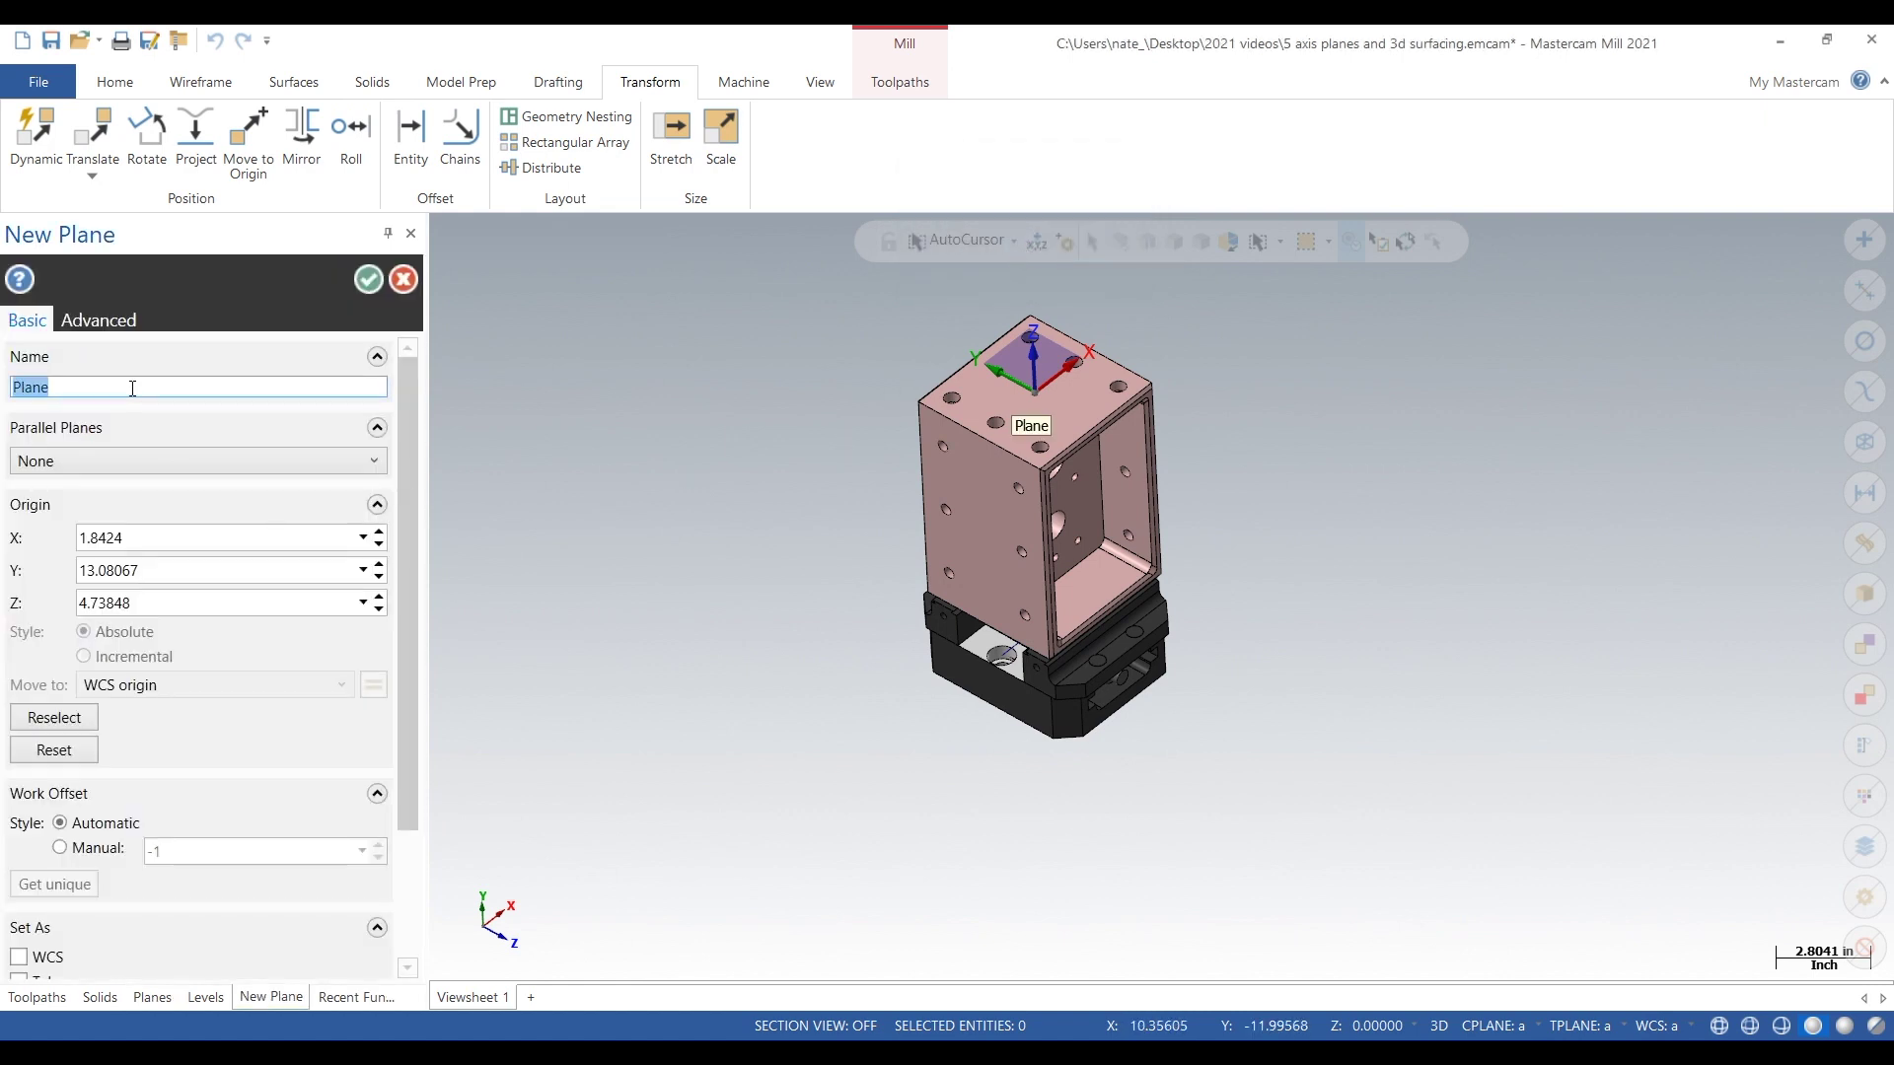
pyautogui.write('100')
pyautogui.click(369, 279)
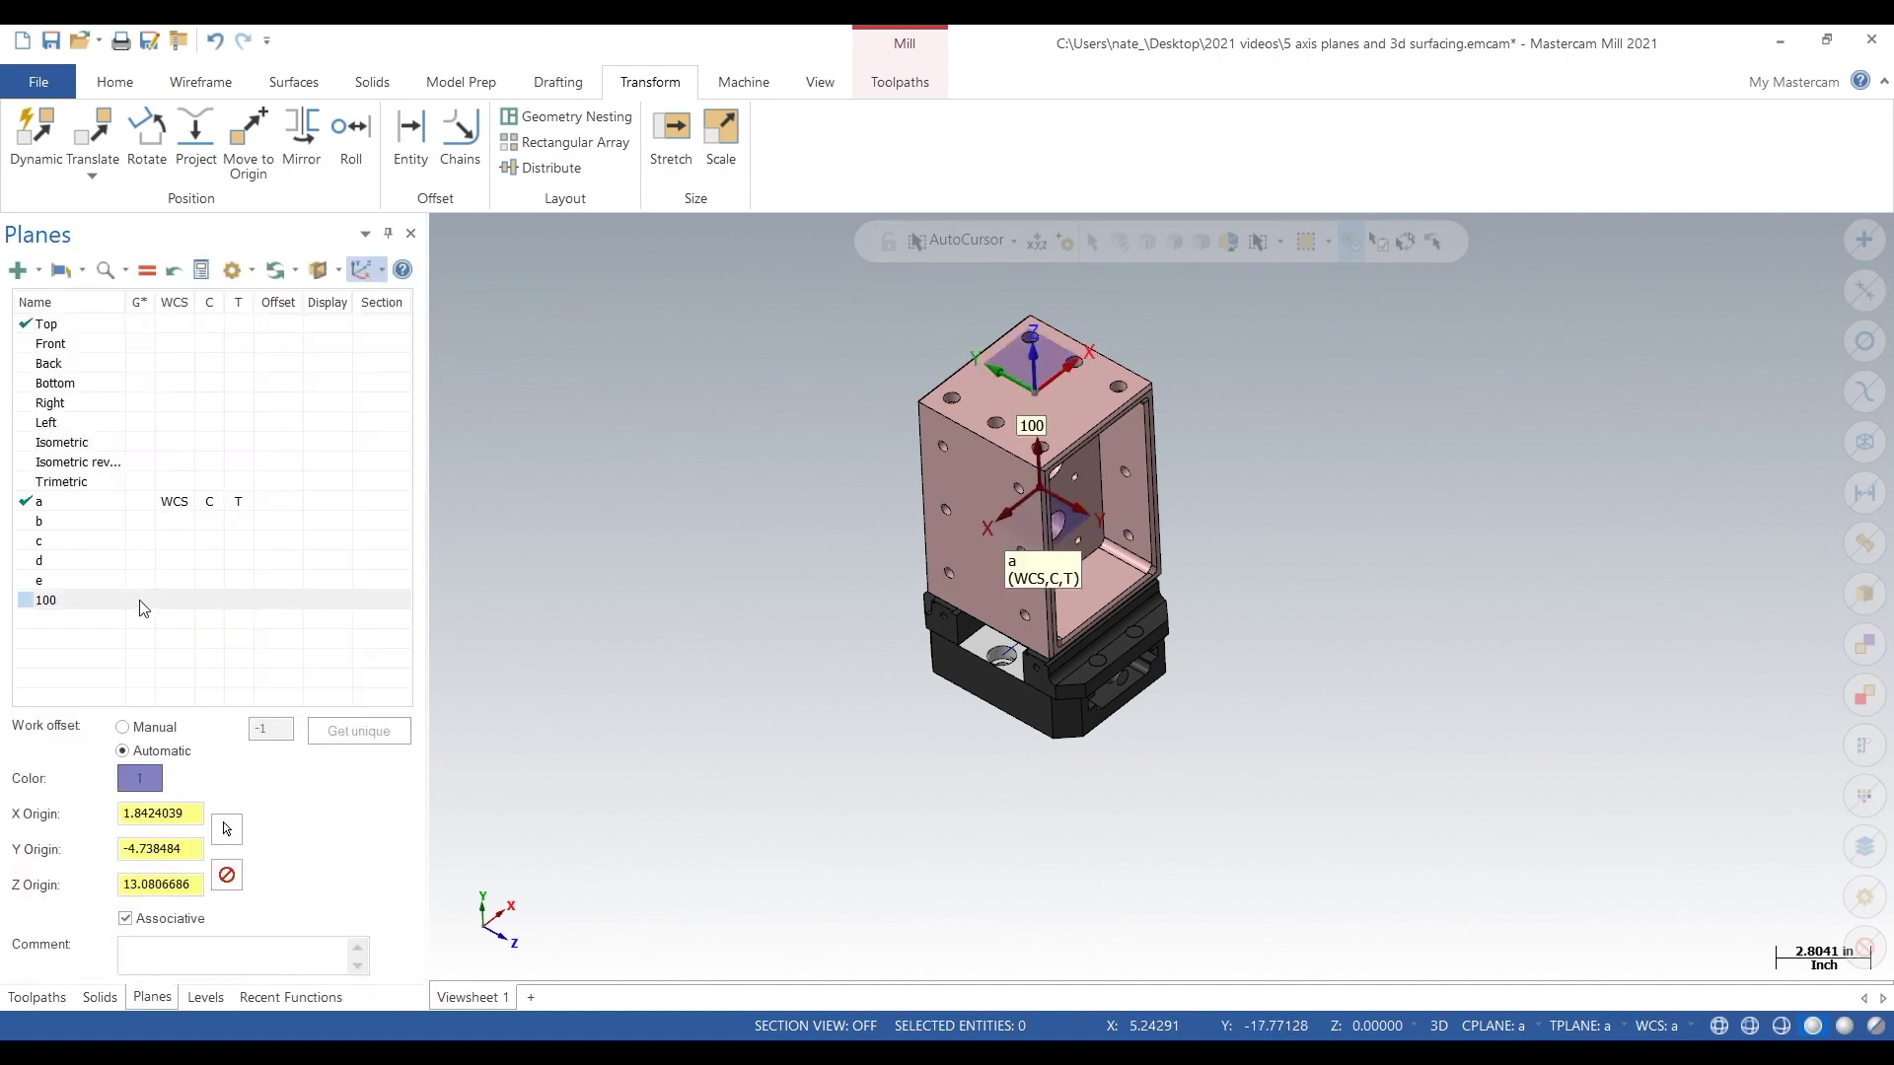
pyautogui.click(176, 604)
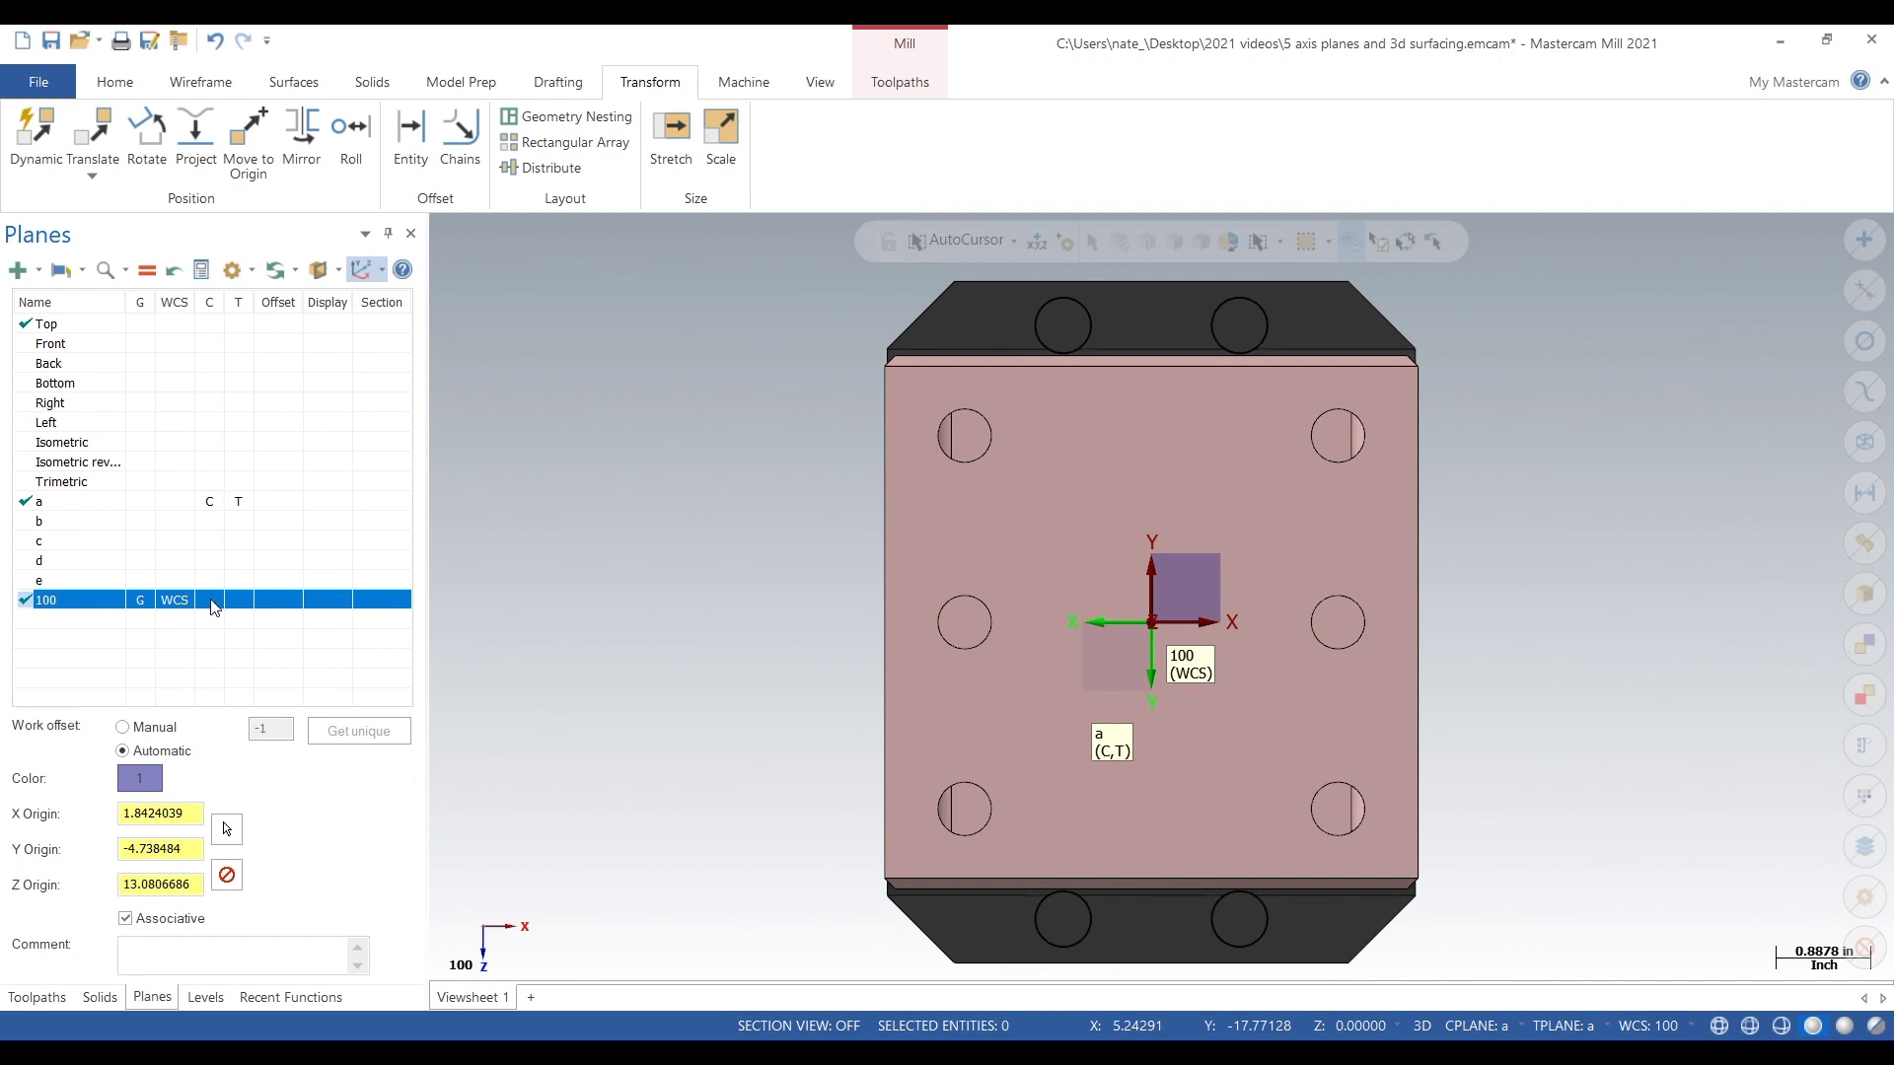
# - Make plane 100 the construction and tool plane and view the WCS Top
pyautogui.click(210, 600)
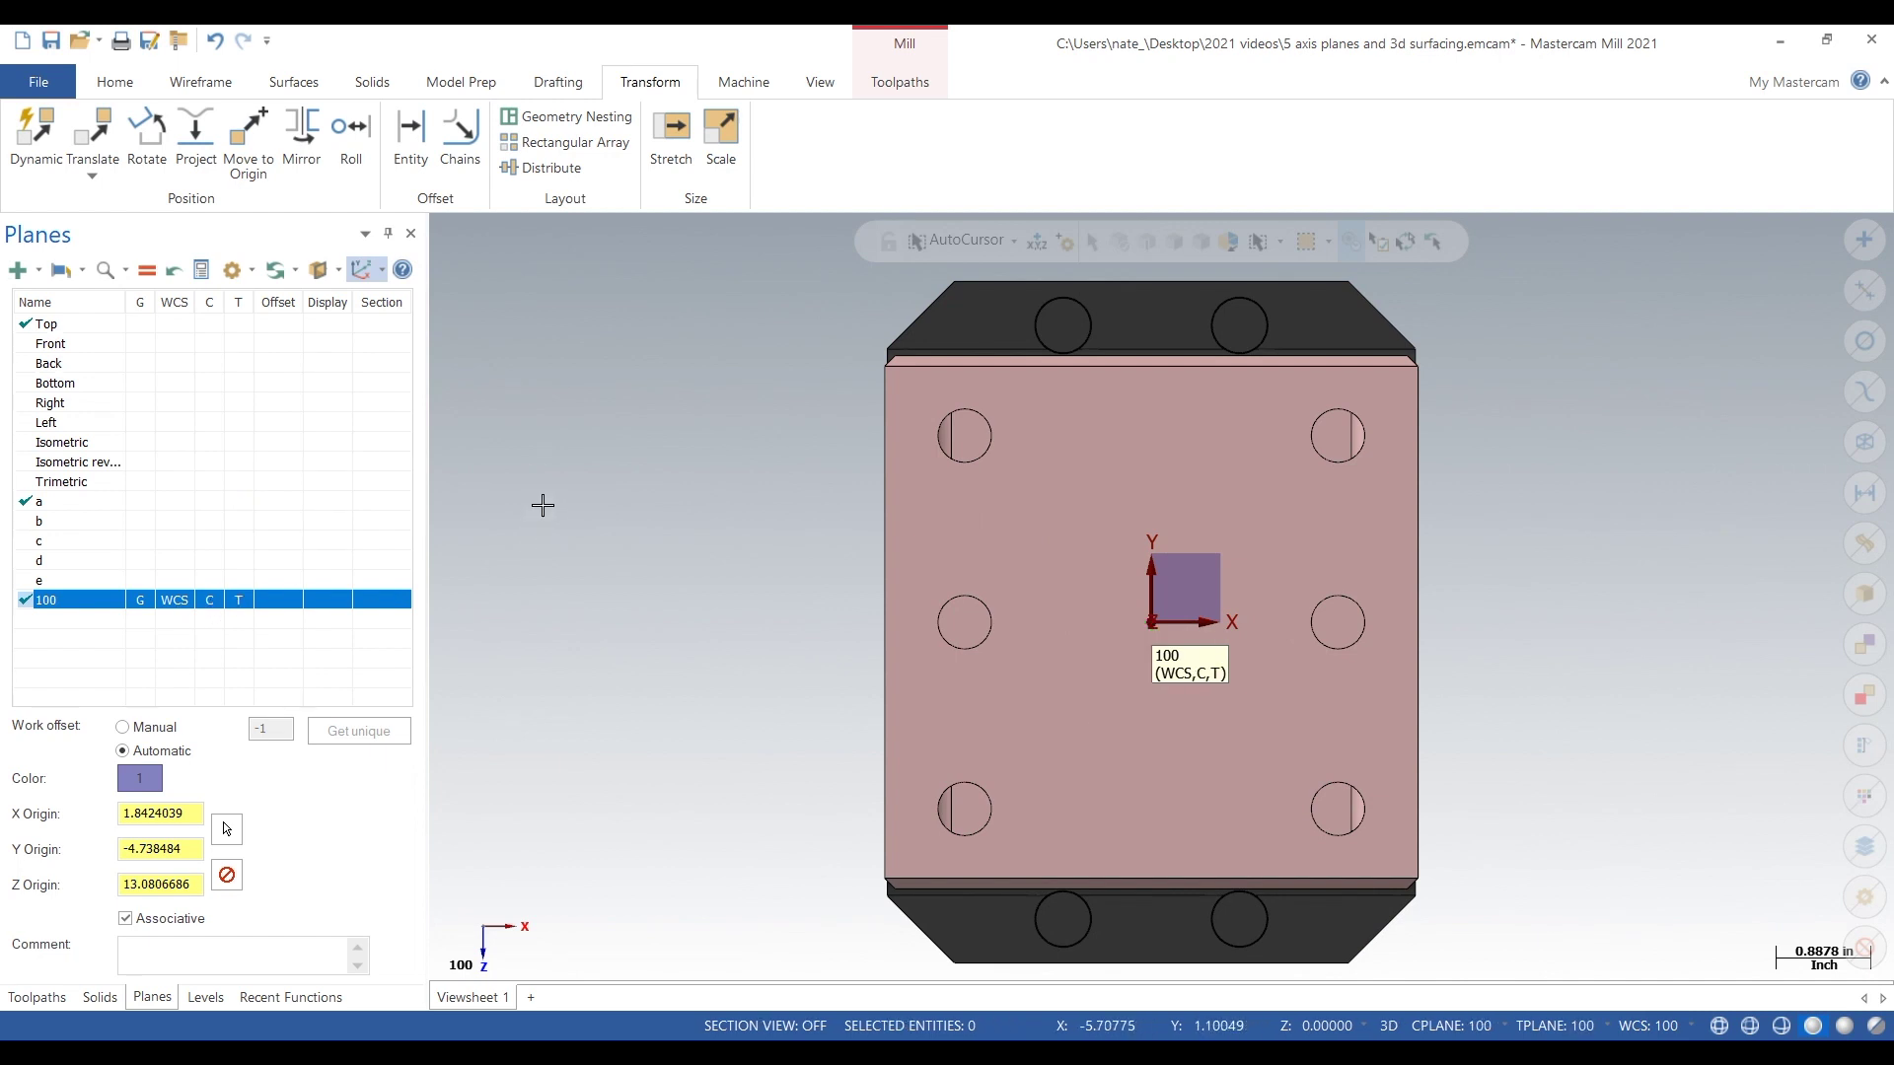
pyautogui.scroll(-1, 543, 505)
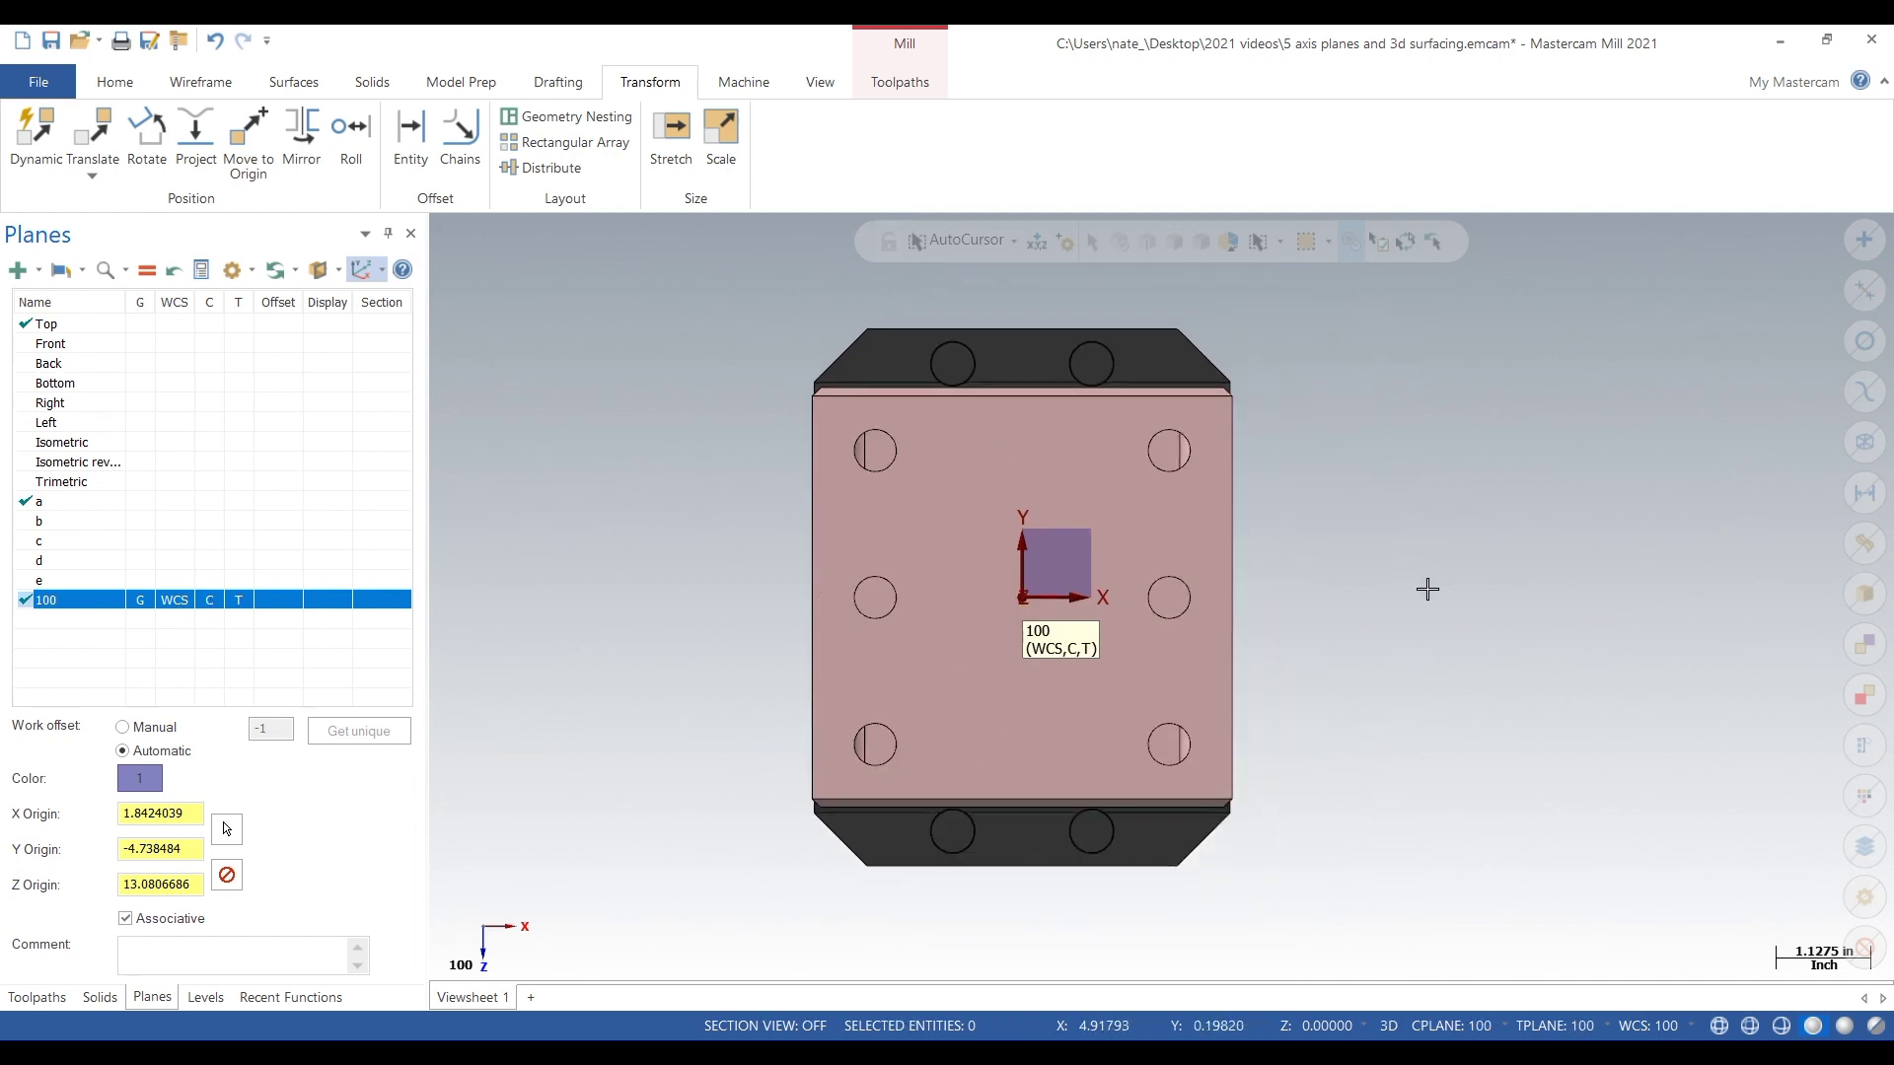
pyautogui.scroll(-2, 1285, 410)
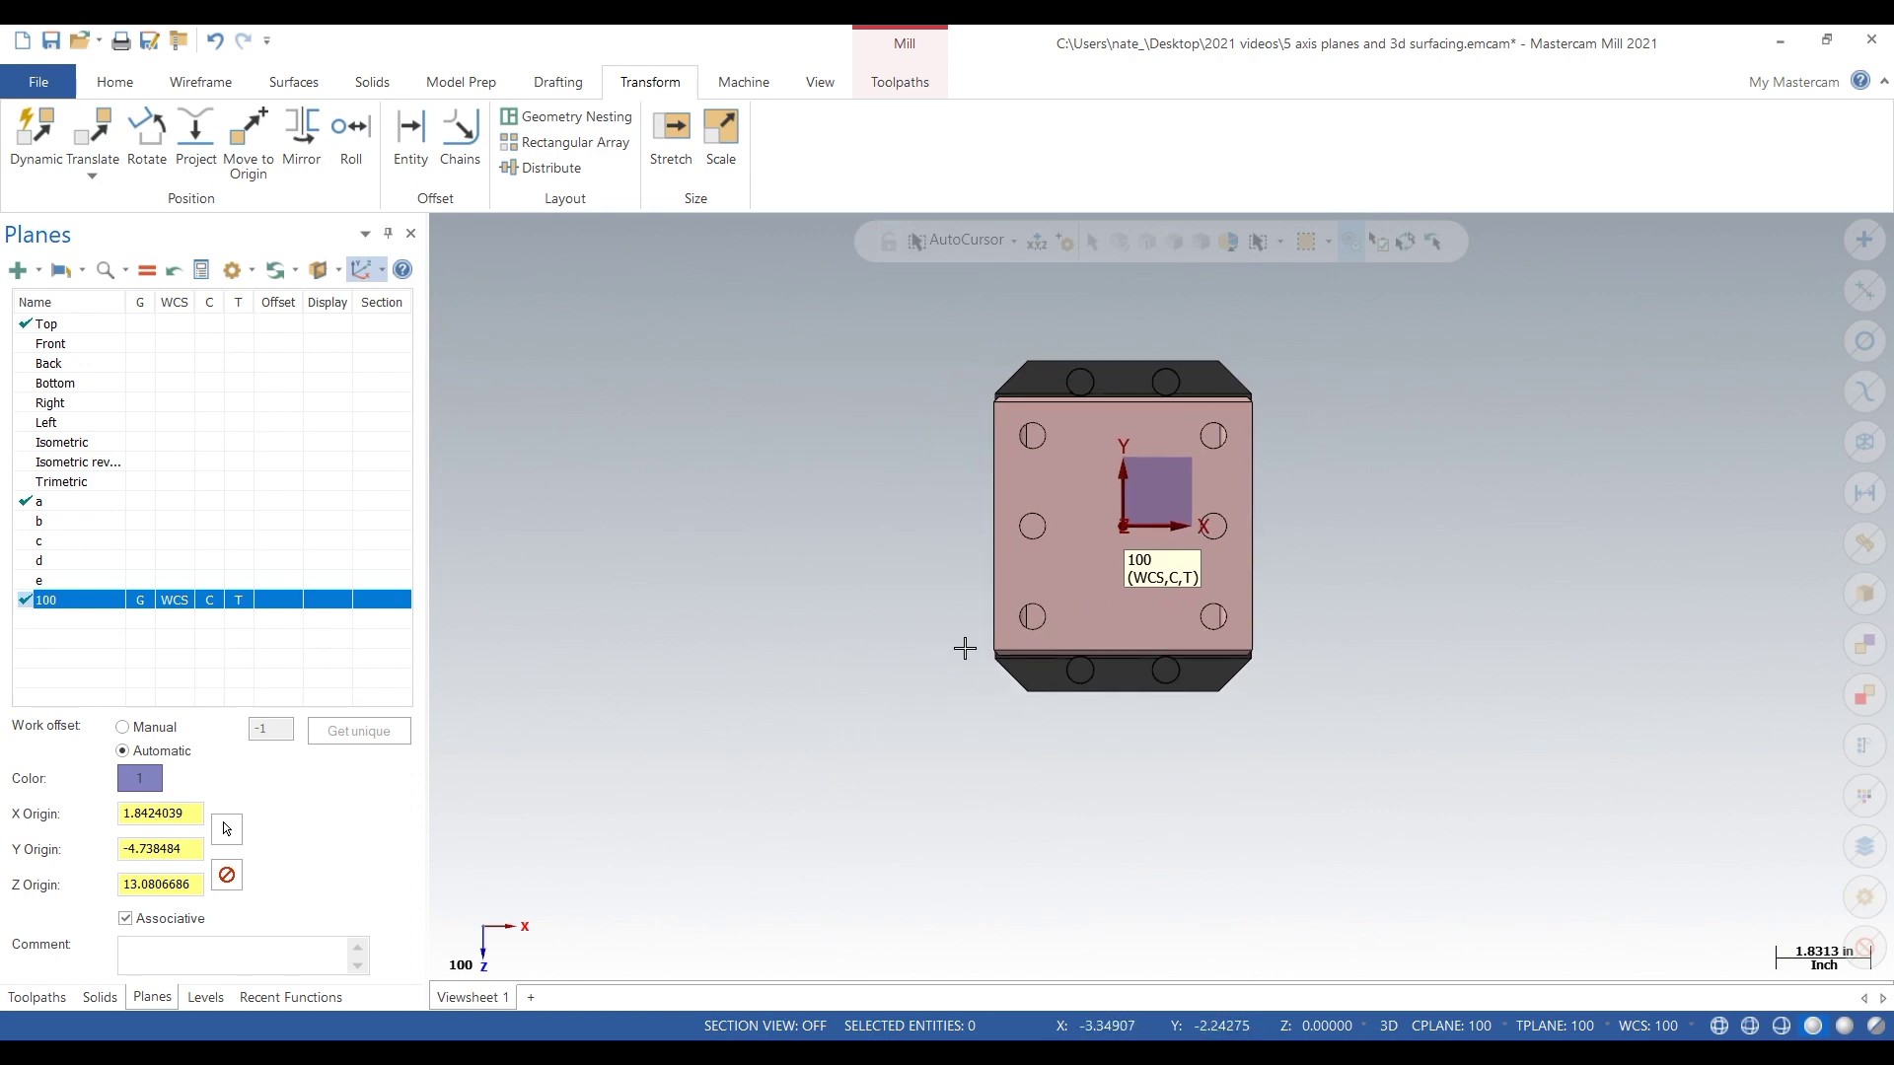
pyautogui.moveTo(1447, 642); pyautogui.dragTo(1585, 647, button='middle')
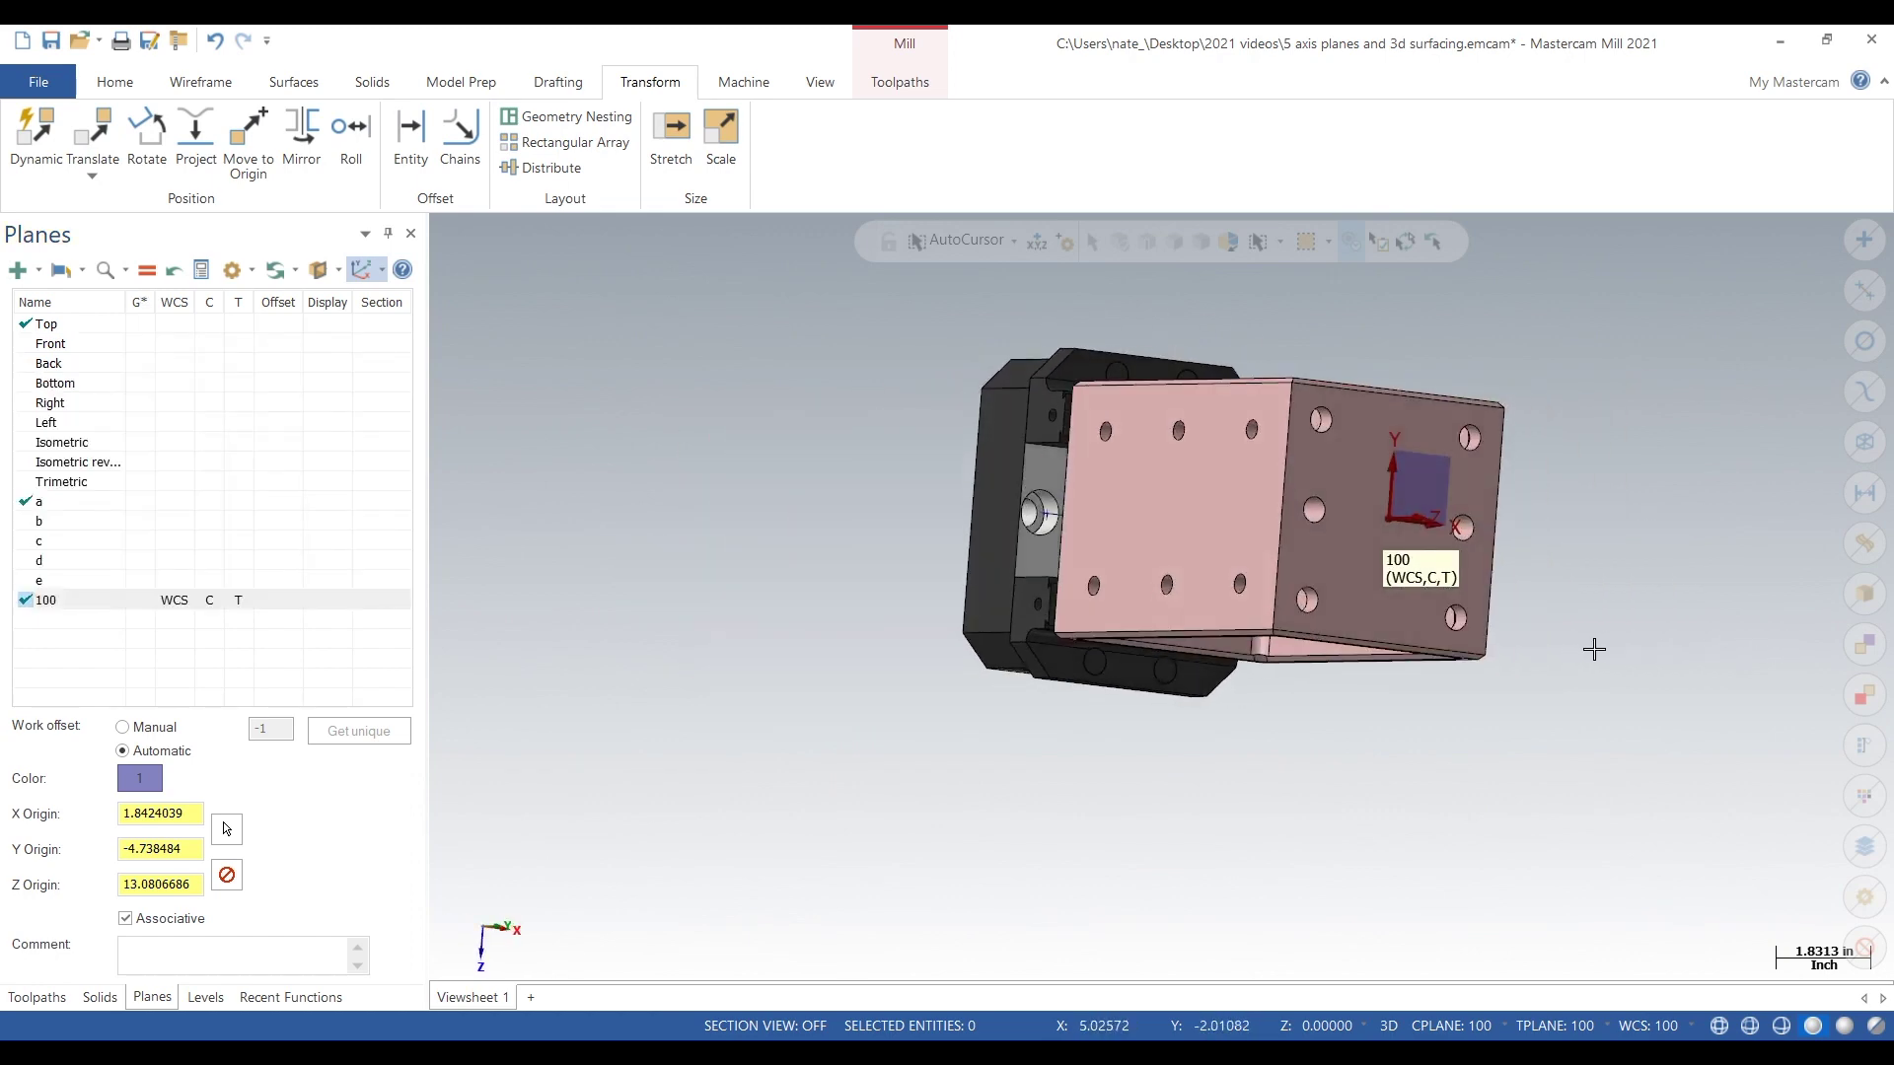
pyautogui.rightClick(1594, 649)
pyautogui.click(1620, 781)
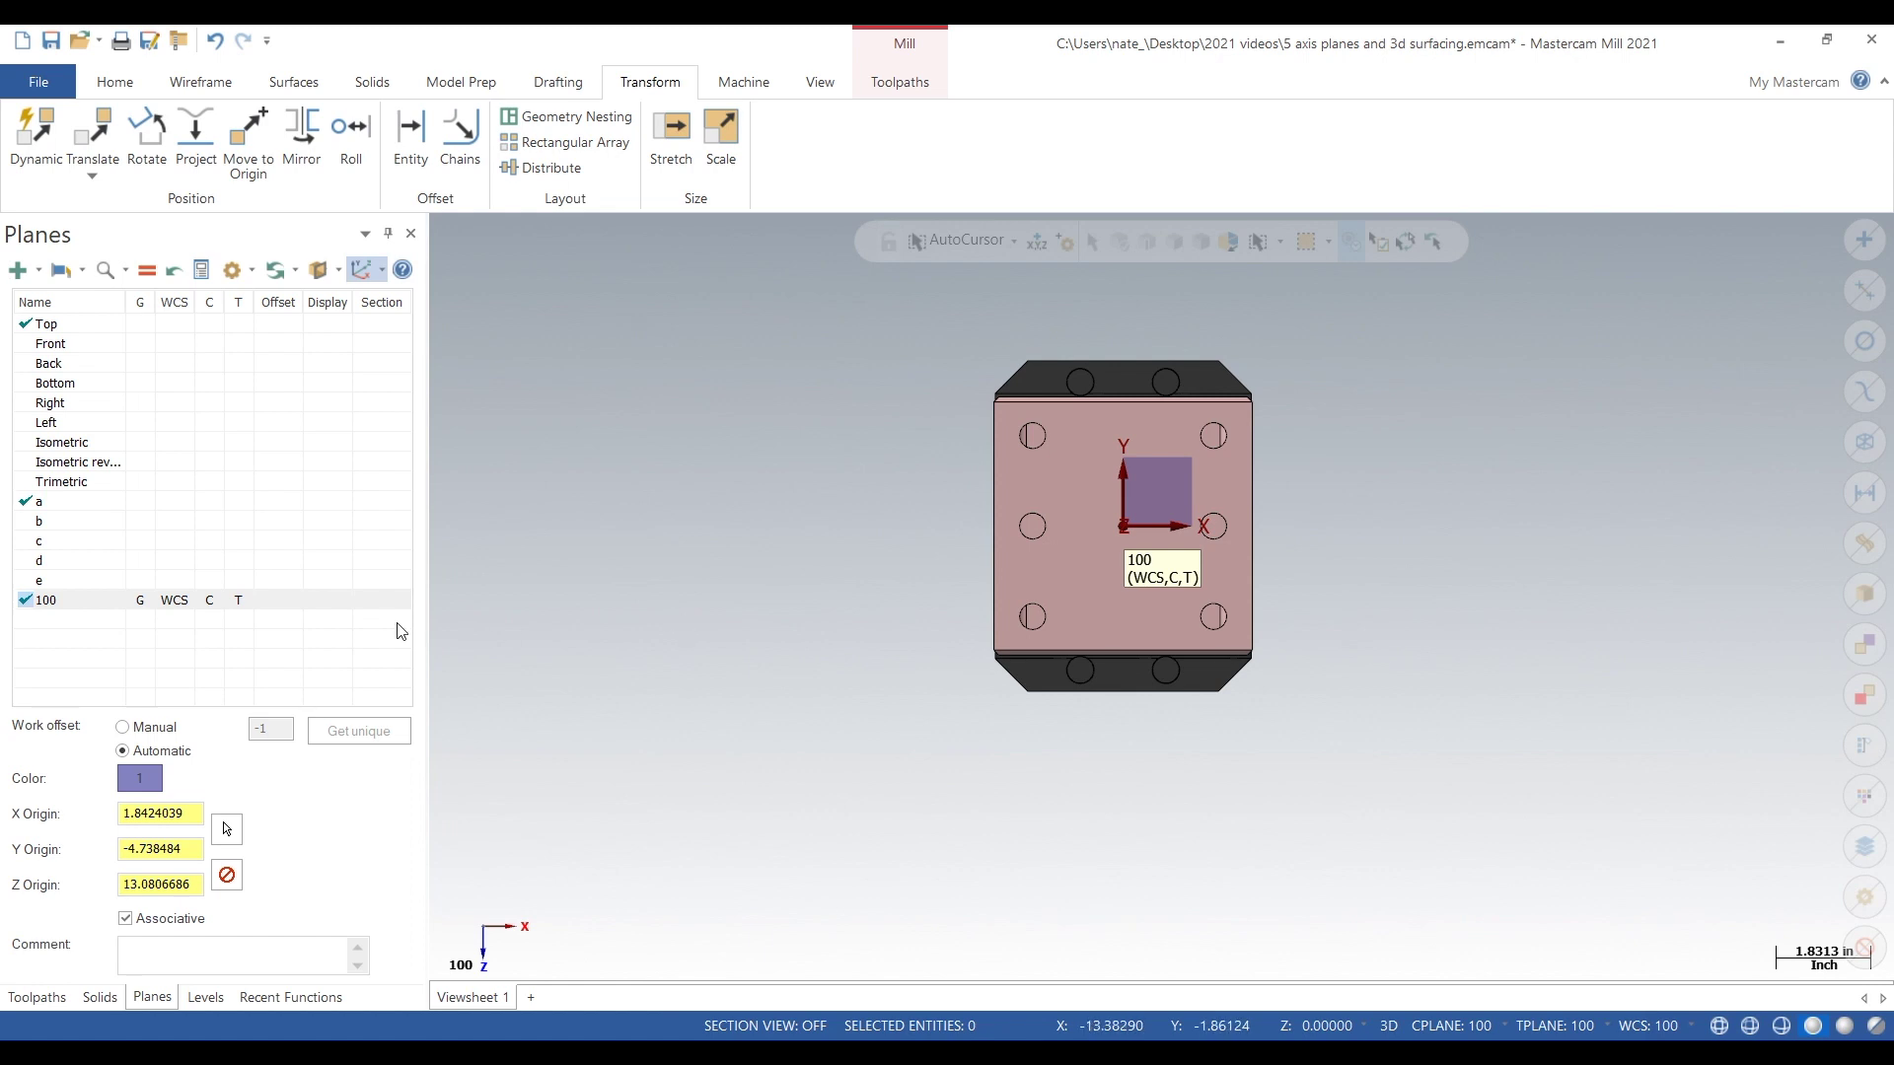
# - Set plane 100's work offset to Manual with value 0
pyautogui.click(18, 270)
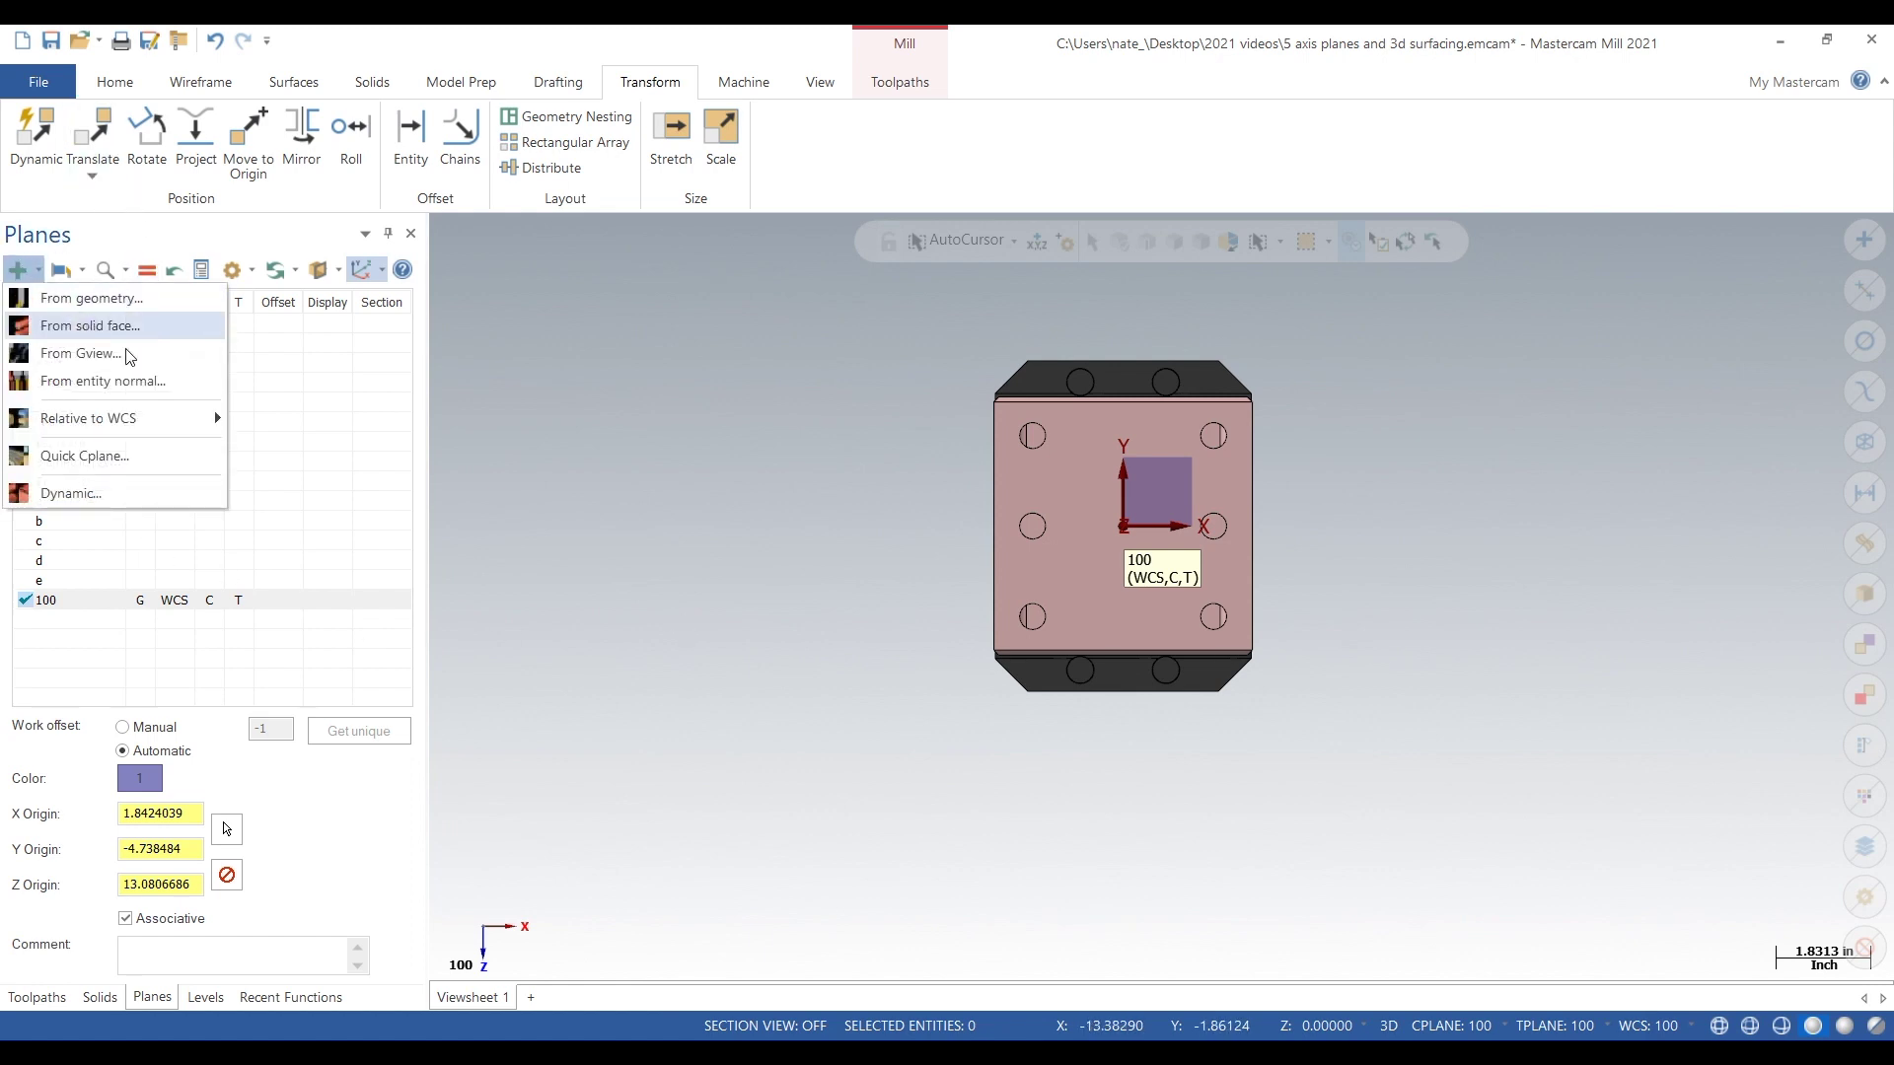
pyautogui.press('Escape')
pyautogui.click(144, 730)
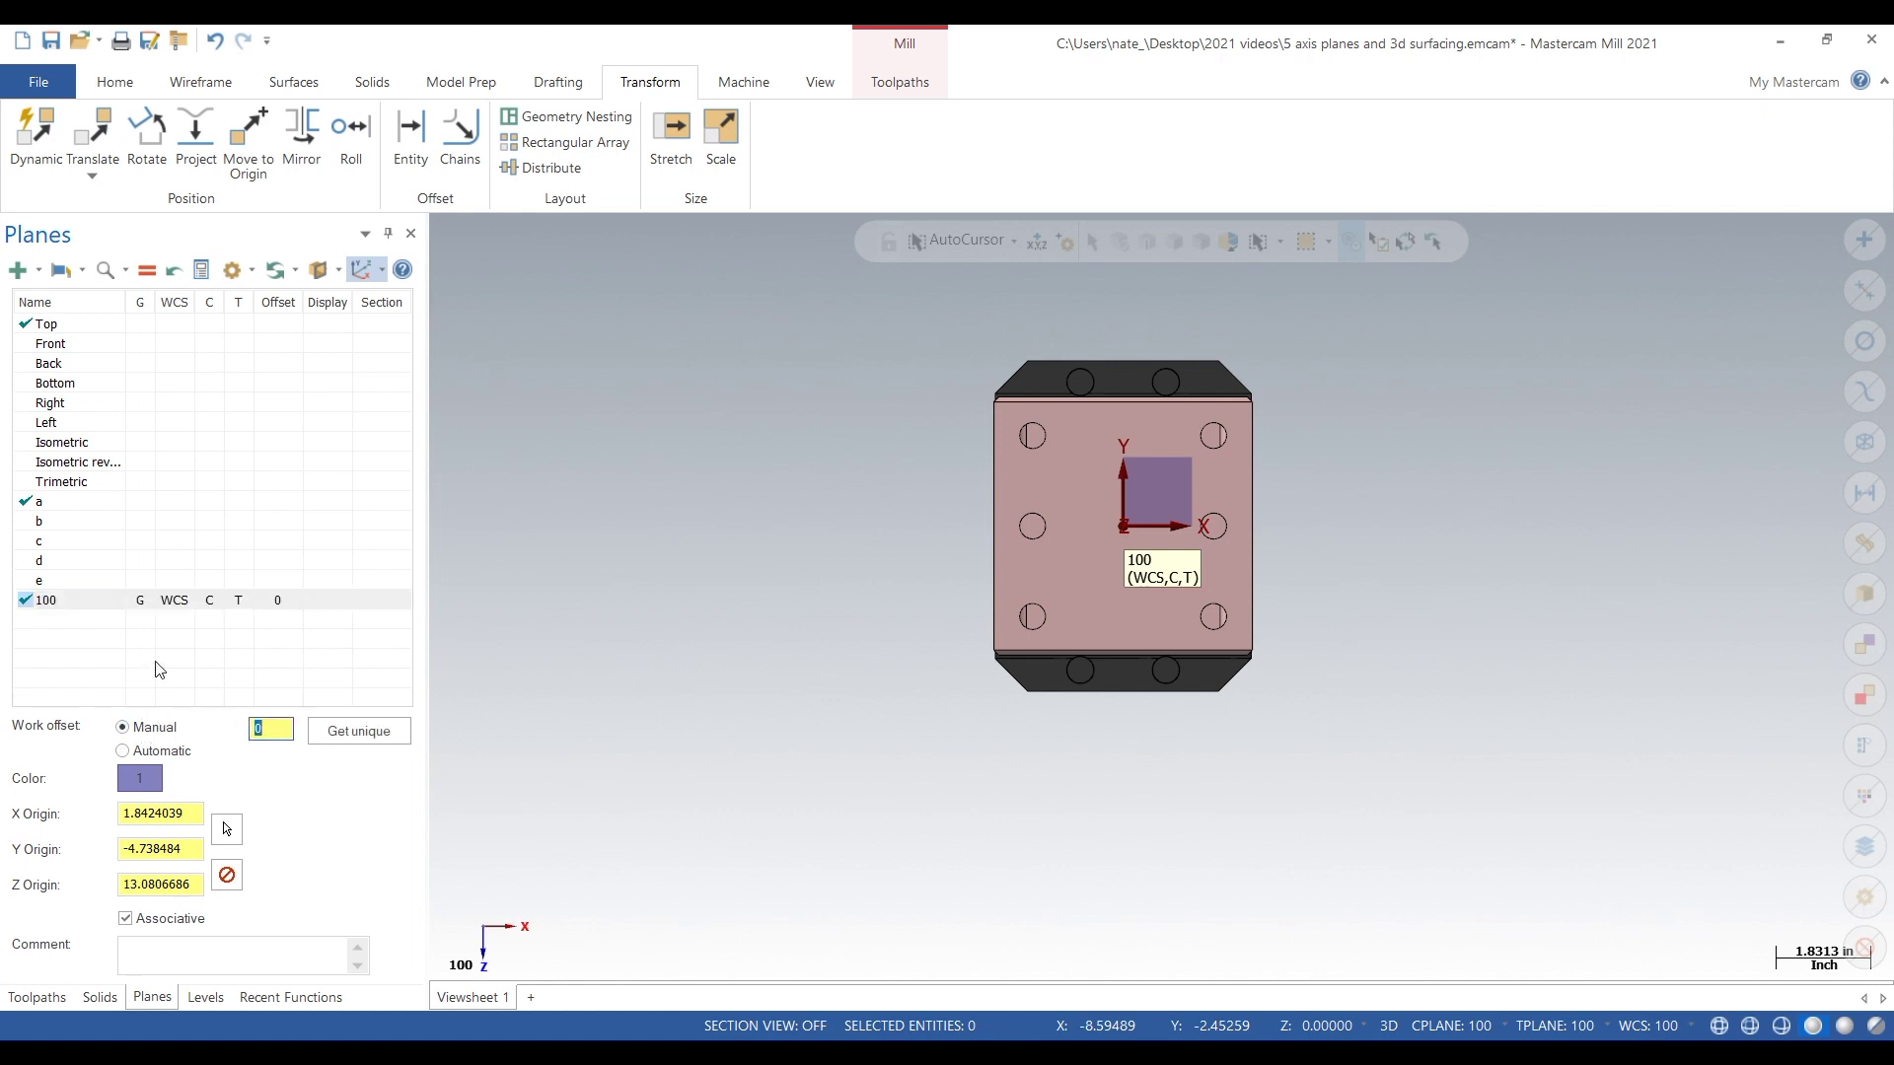
pyautogui.click(99, 602)
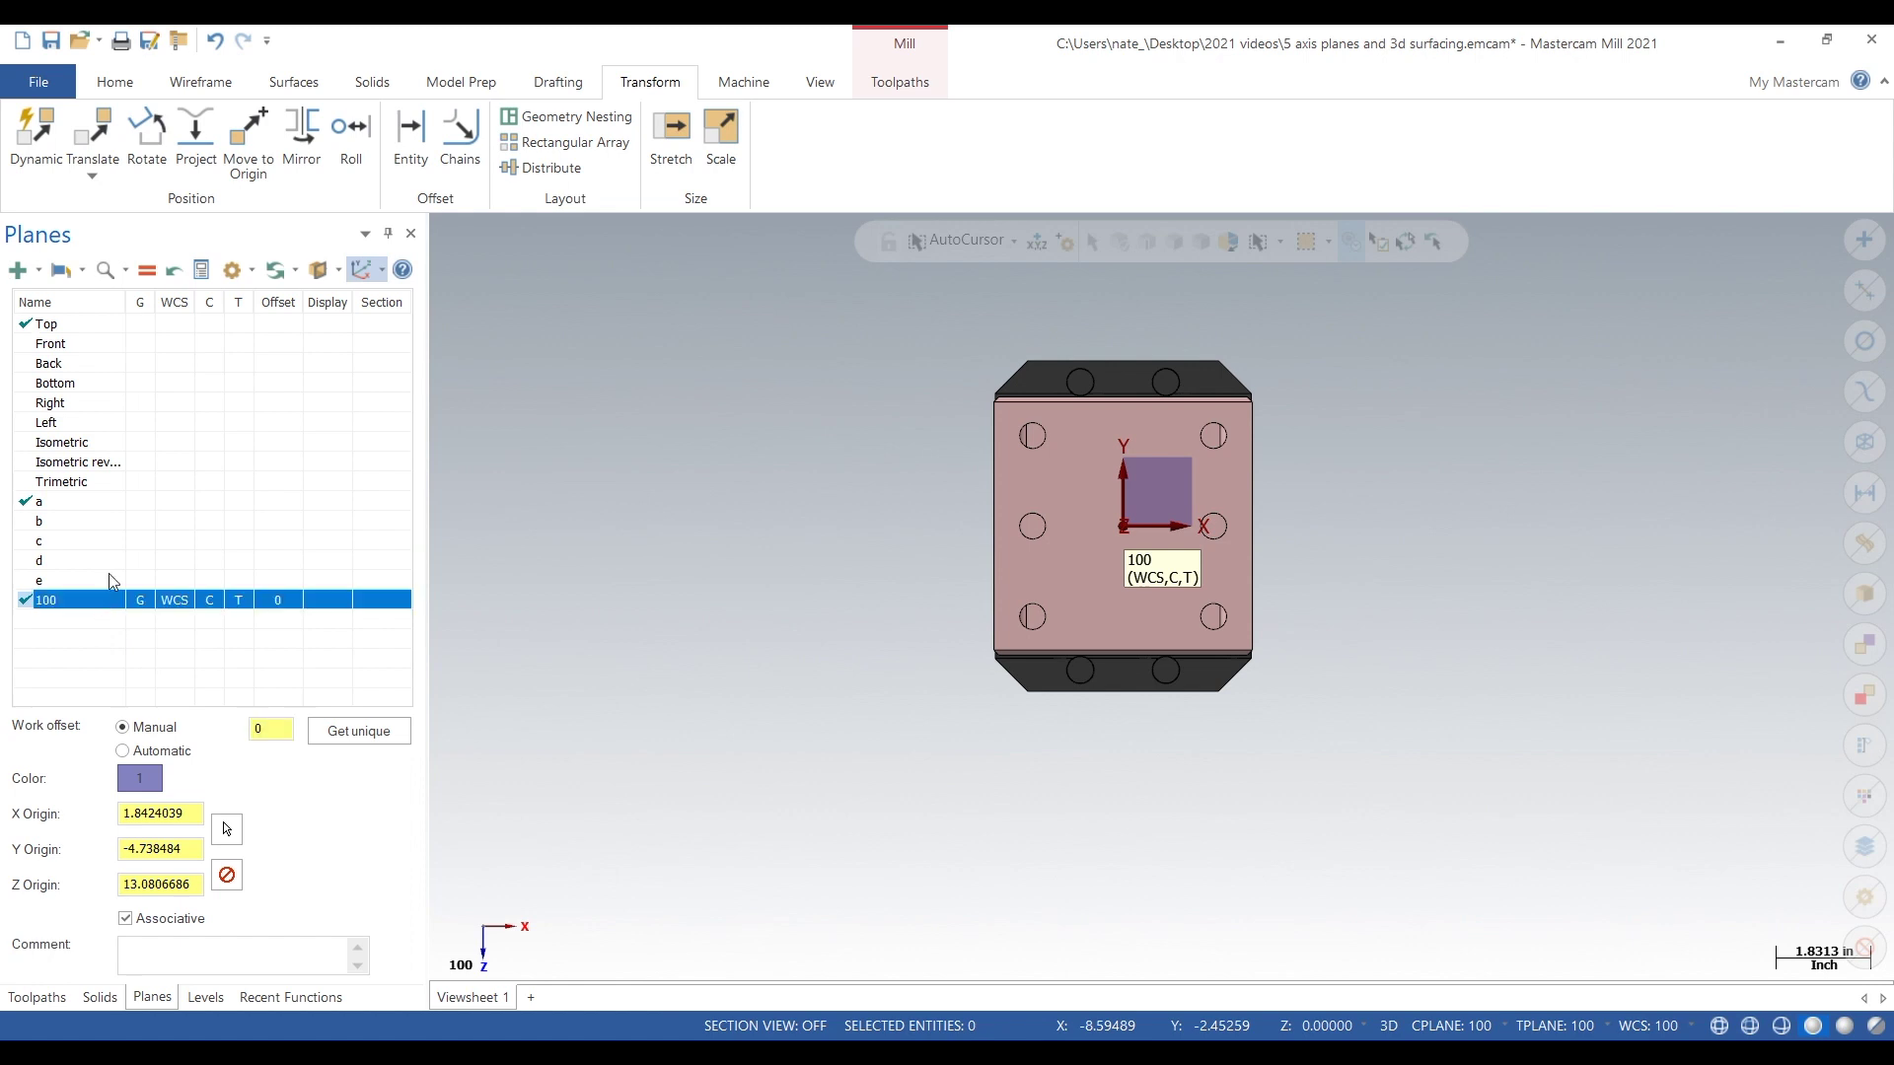
# - Create a plane from the part's long side face, cycling to the wanted orientation
pyautogui.click(13, 270)
pyautogui.click(79, 328)
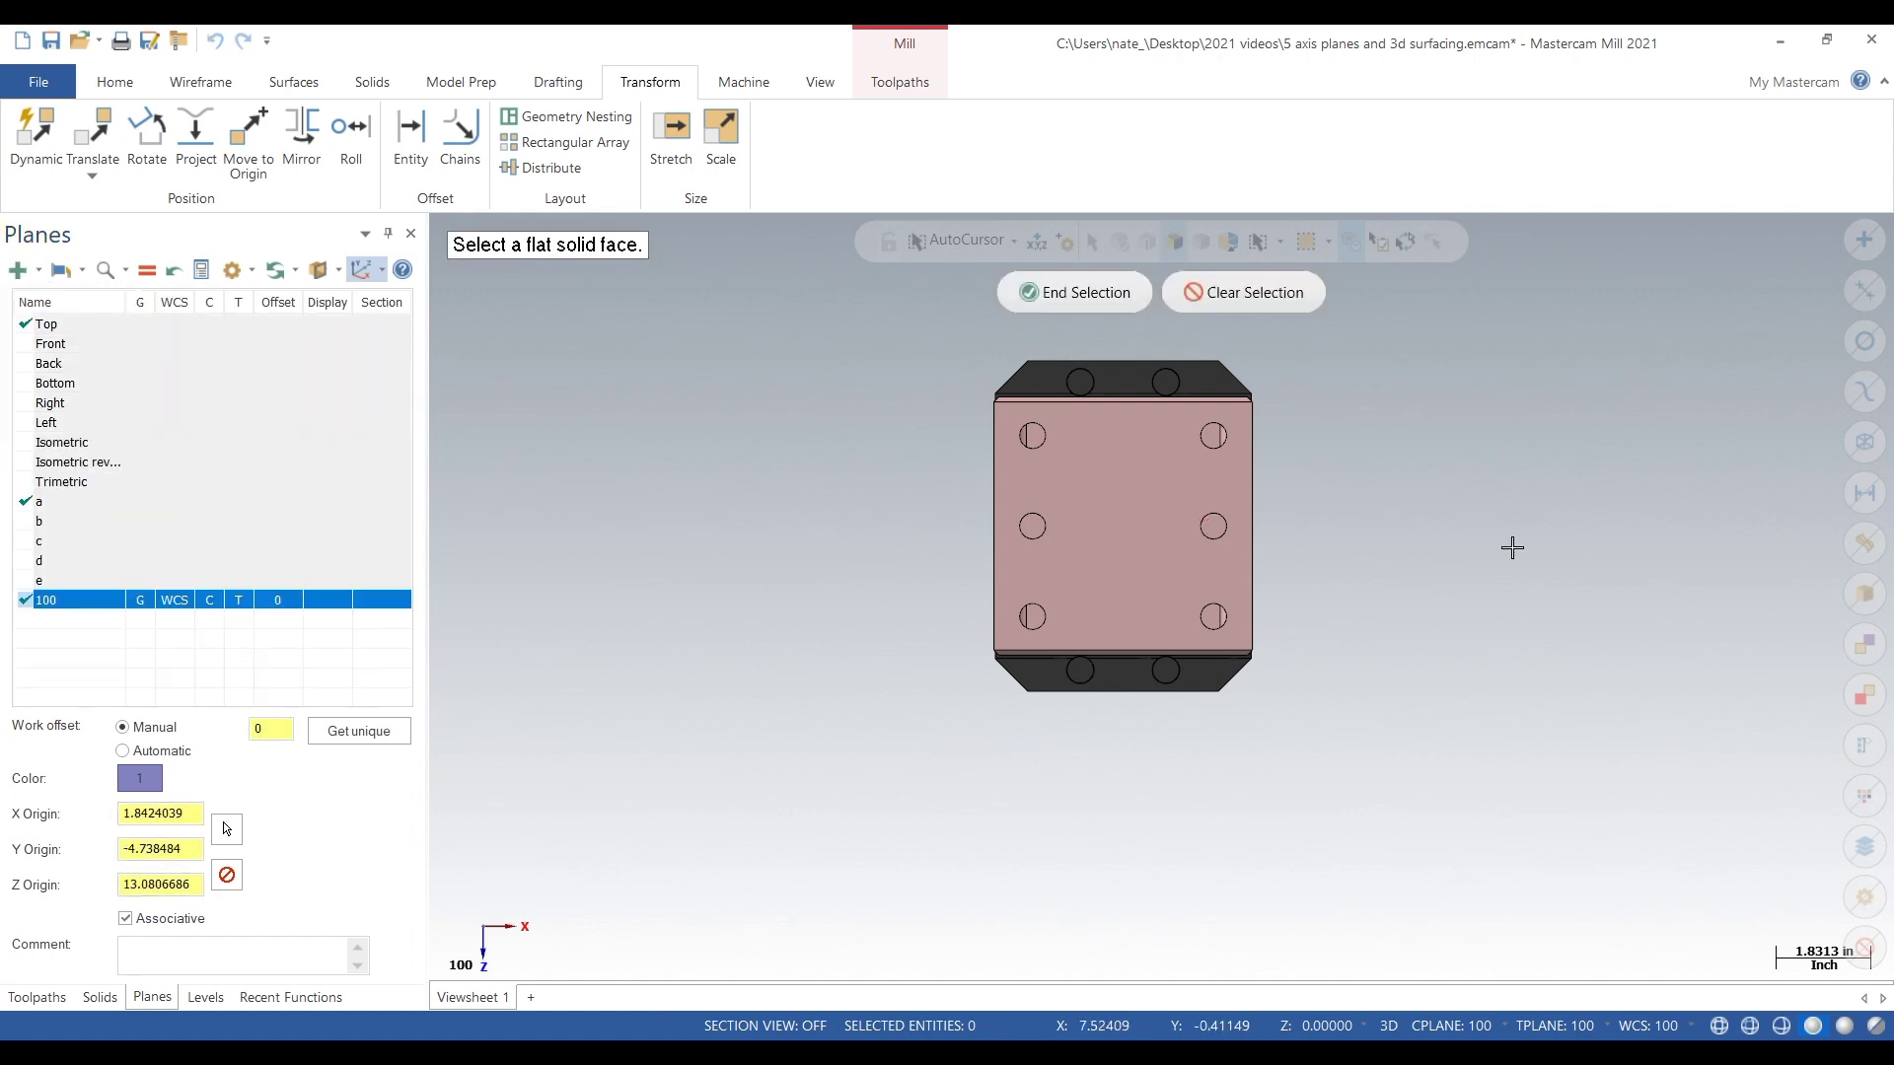
pyautogui.moveTo(1358, 537); pyautogui.dragTo(1192, 523, button='middle')
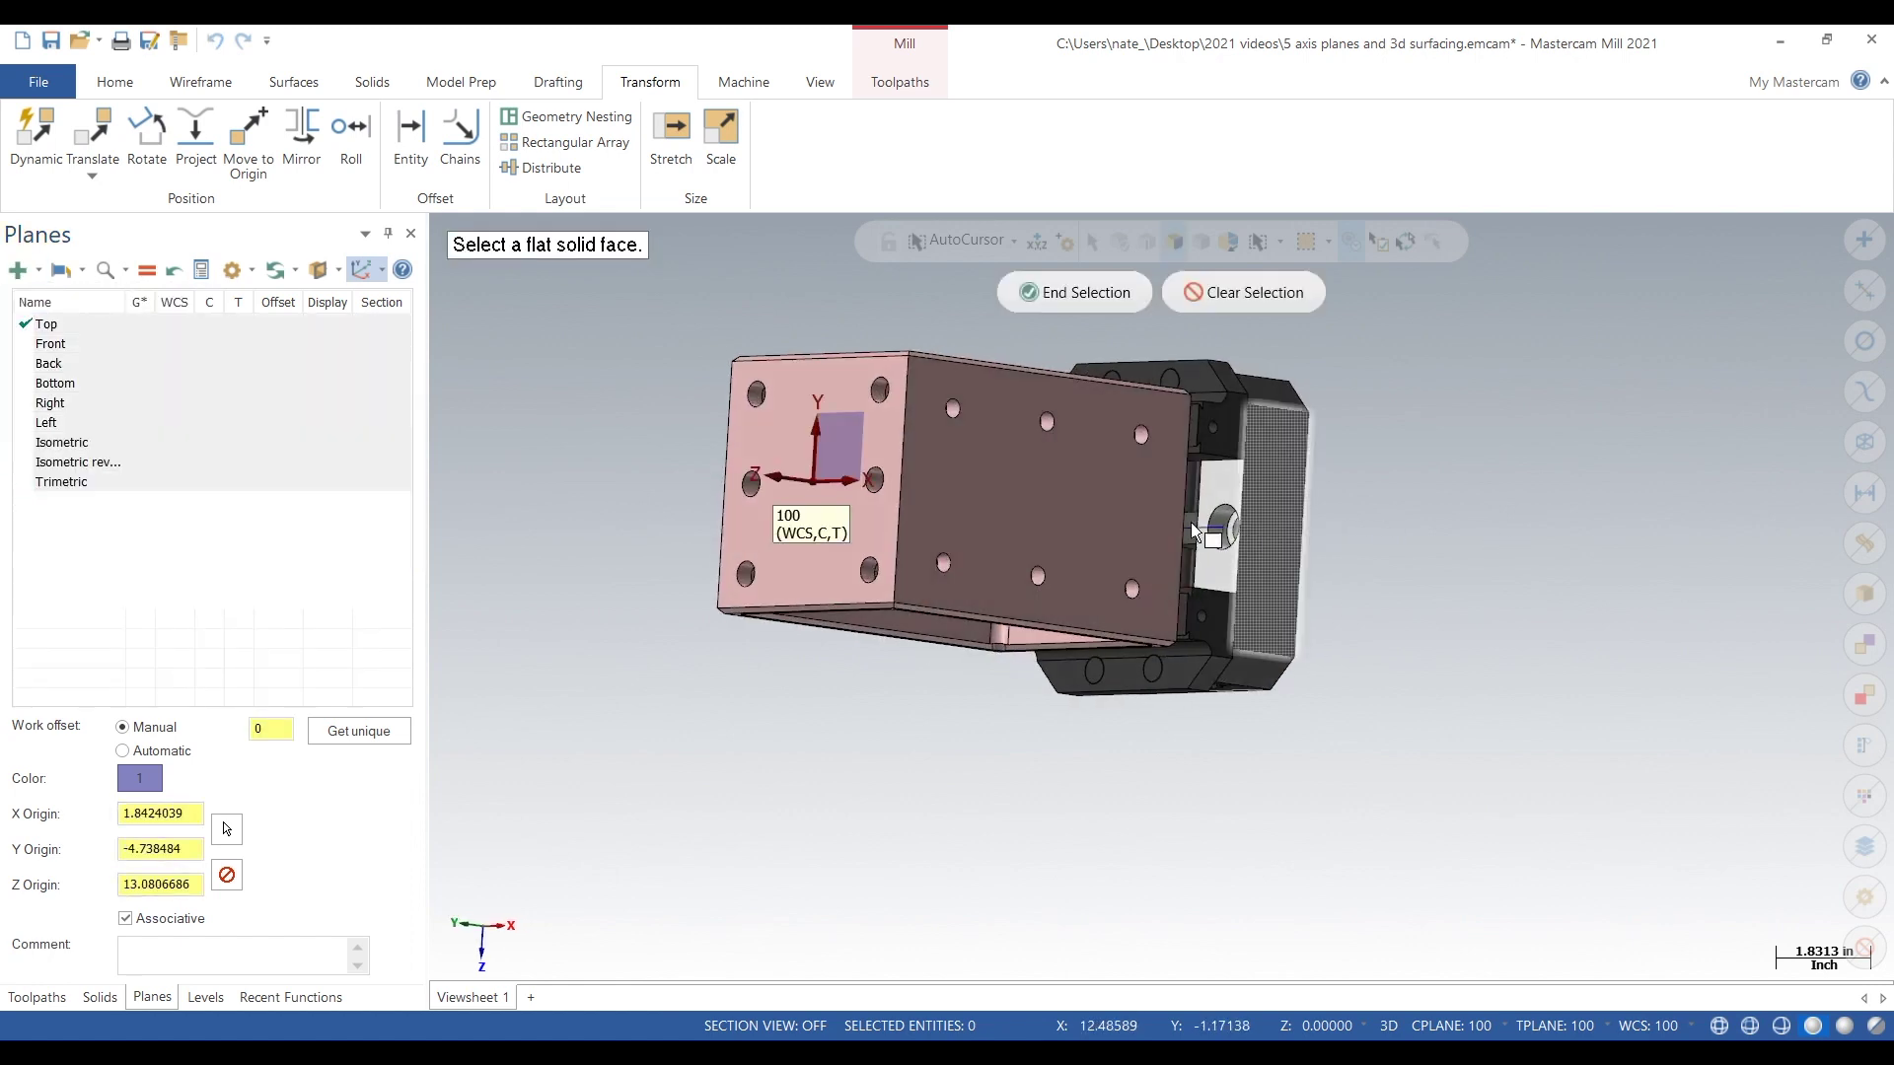
pyautogui.click(1023, 507)
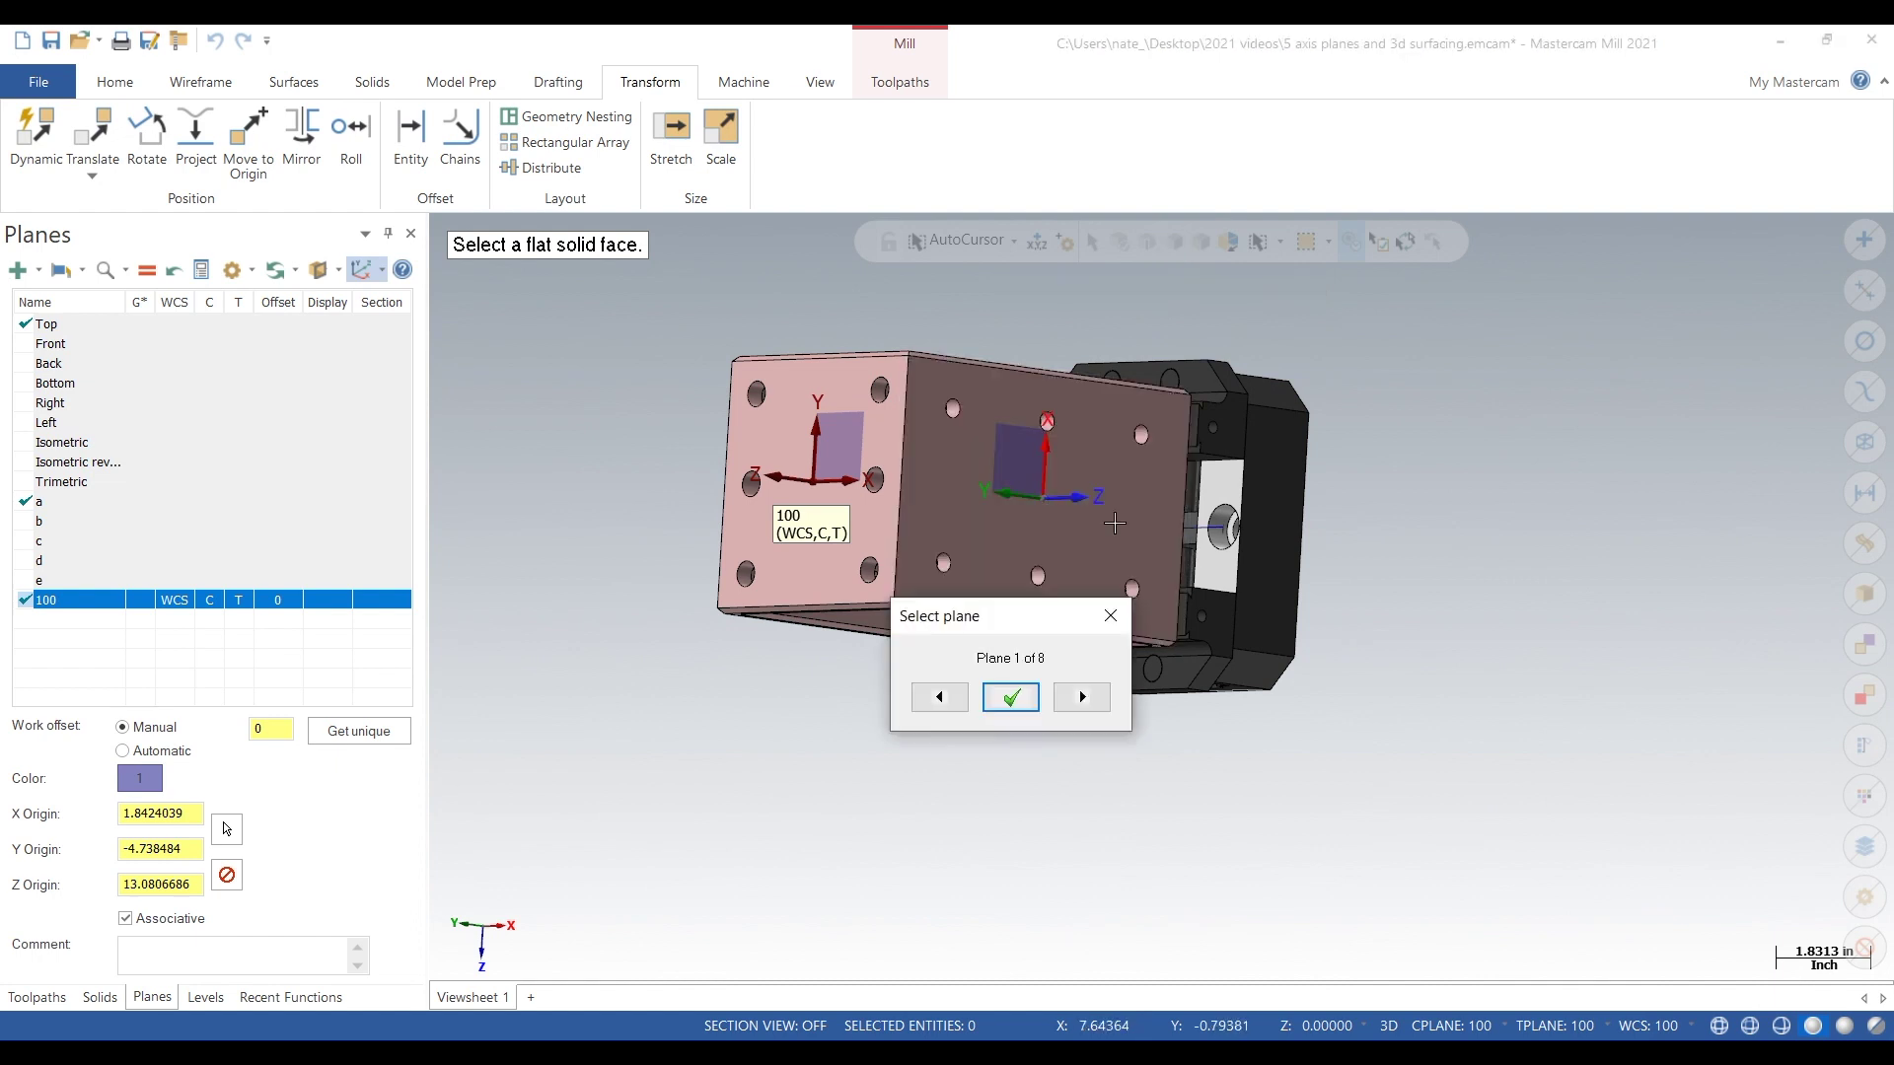
pyautogui.click(1082, 697)
pyautogui.click(1082, 698)
pyautogui.click(1082, 698)
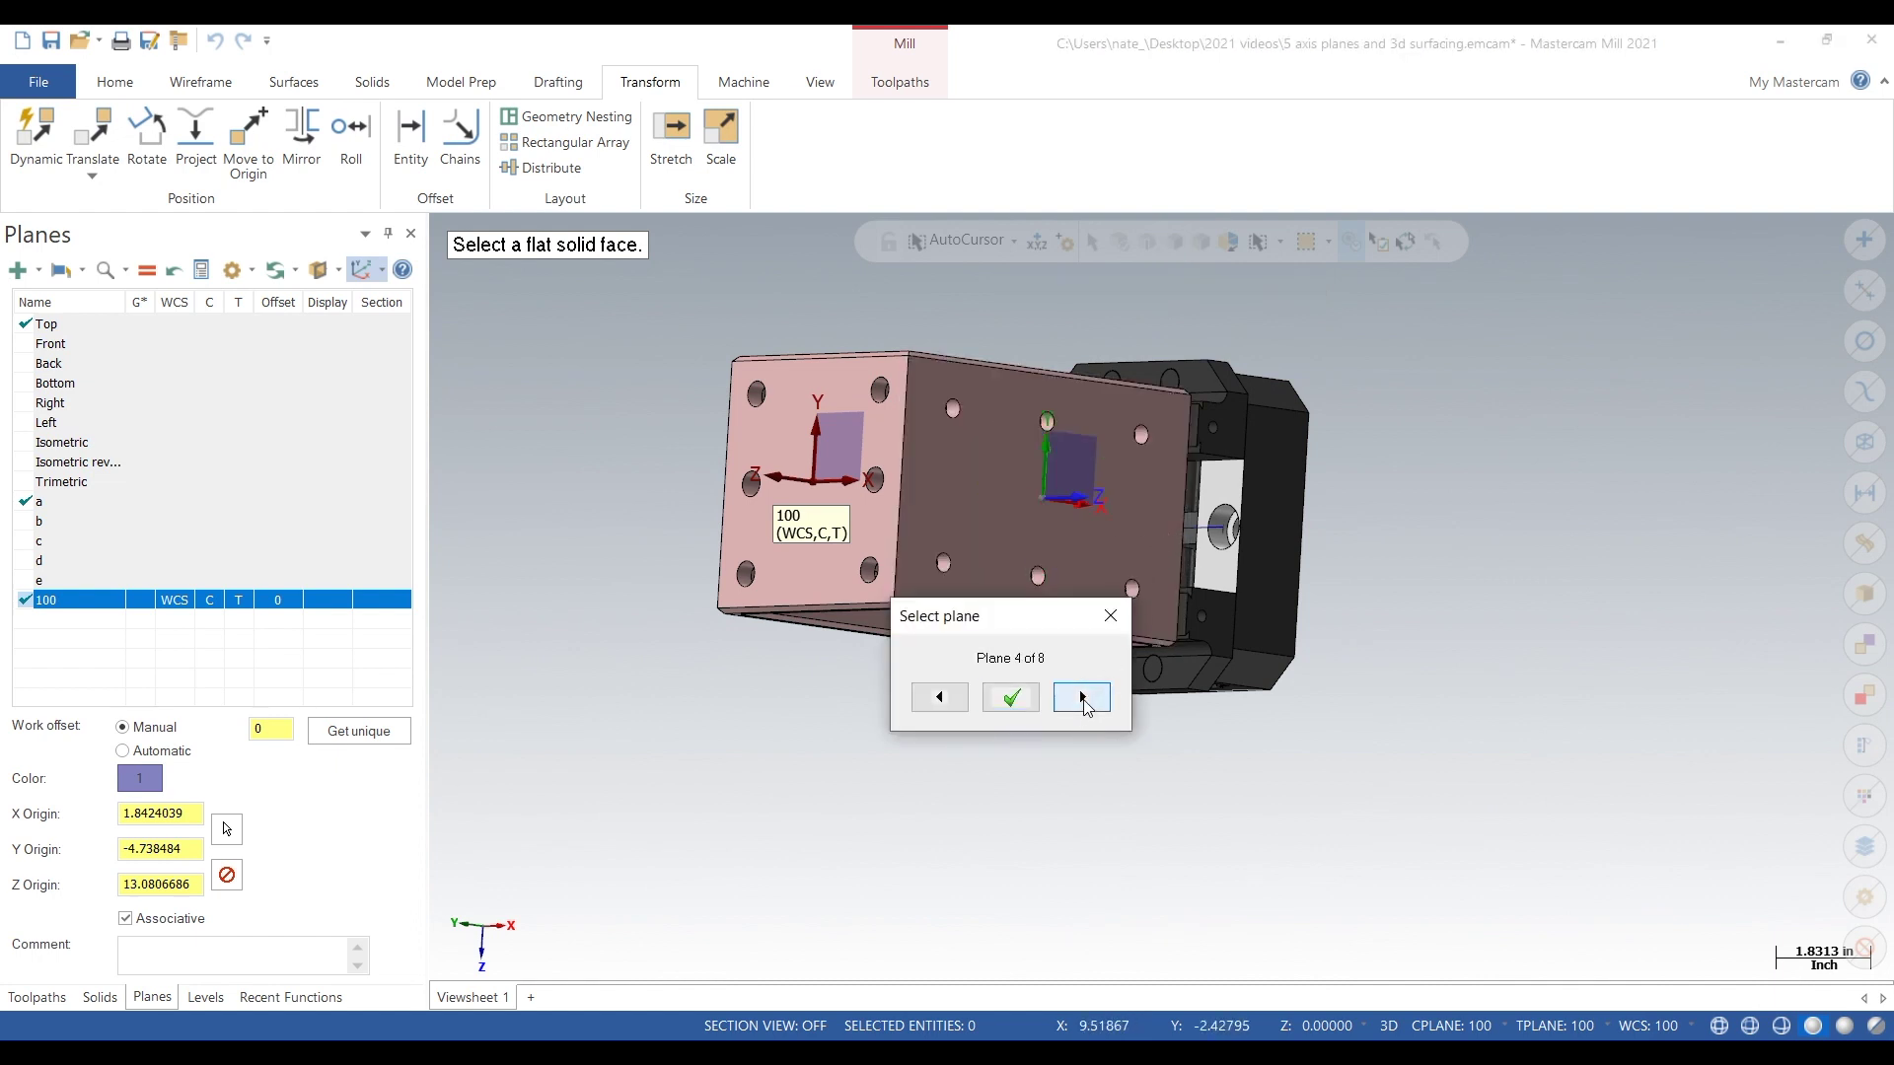
pyautogui.click(1013, 698)
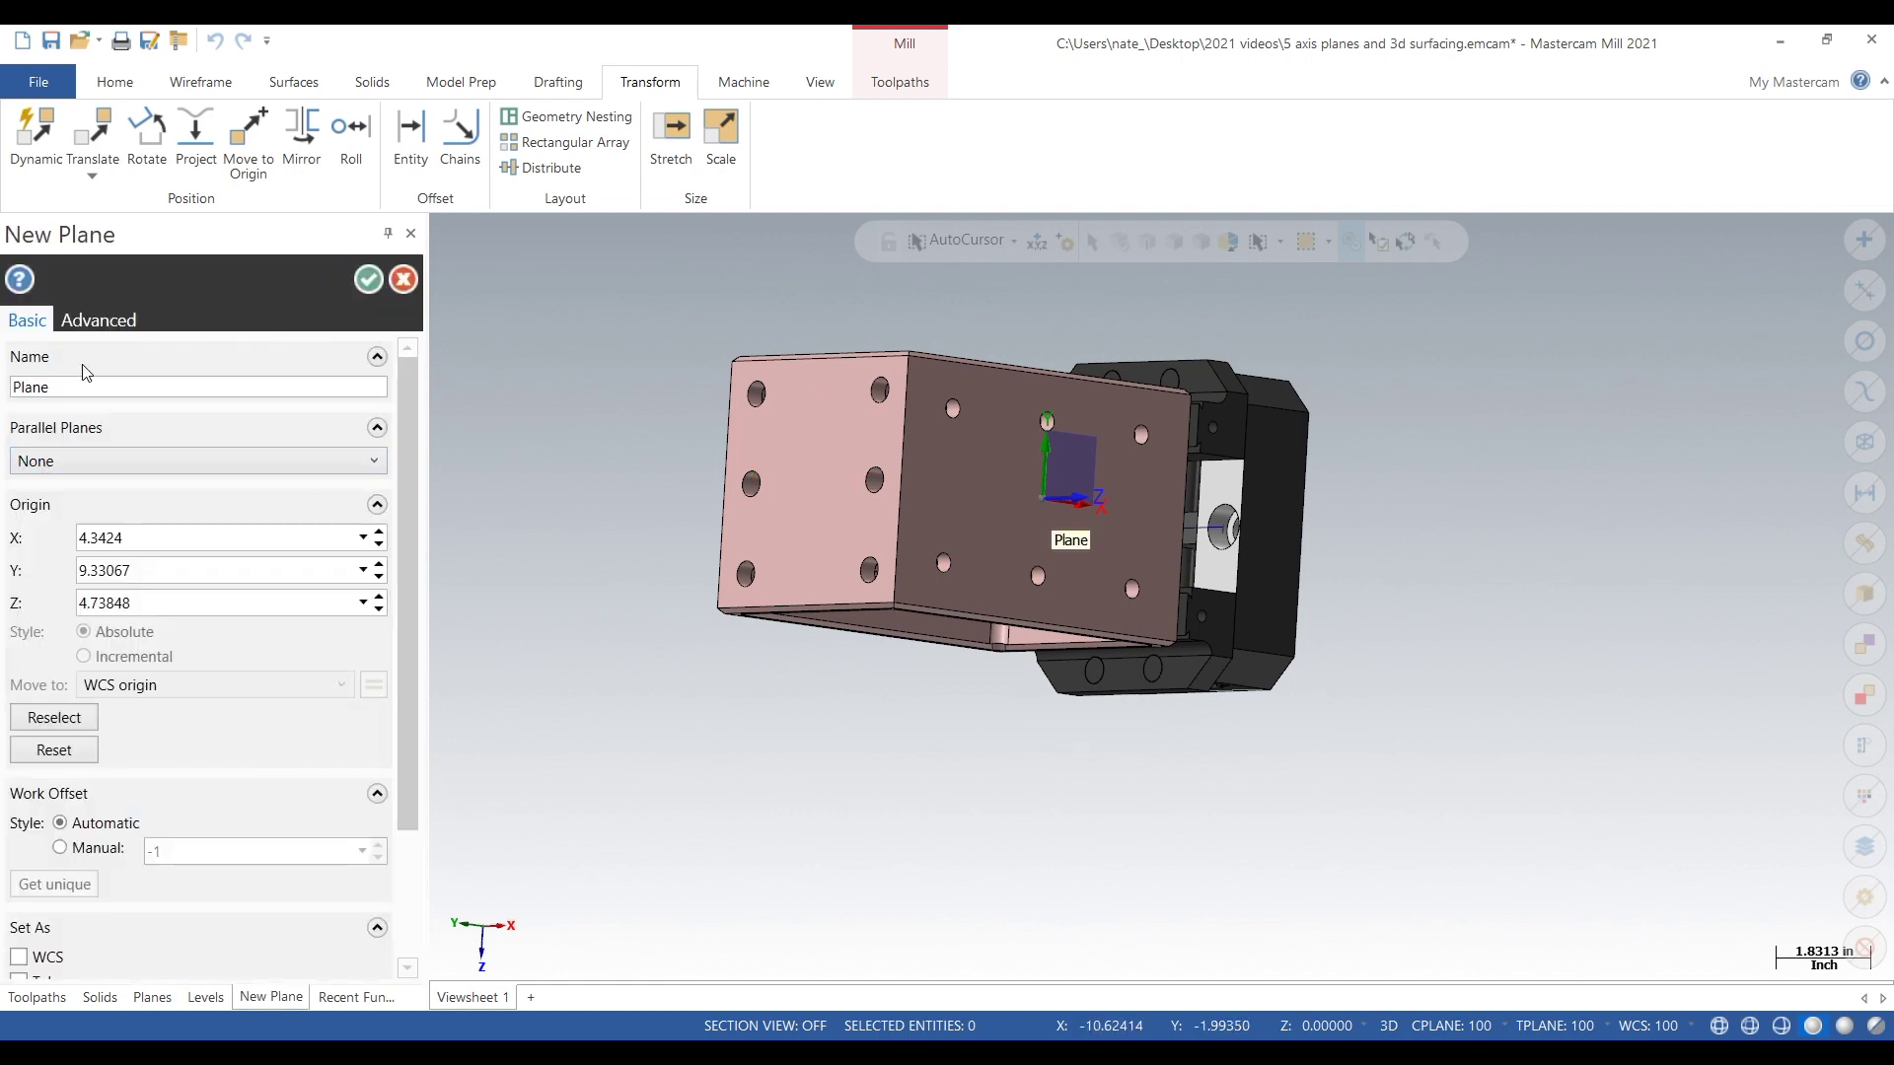
# - Name the plane 1010, give it manual work offset 0, and accept it
pyautogui.doubleClick(87, 385)
pyautogui.write('1010')
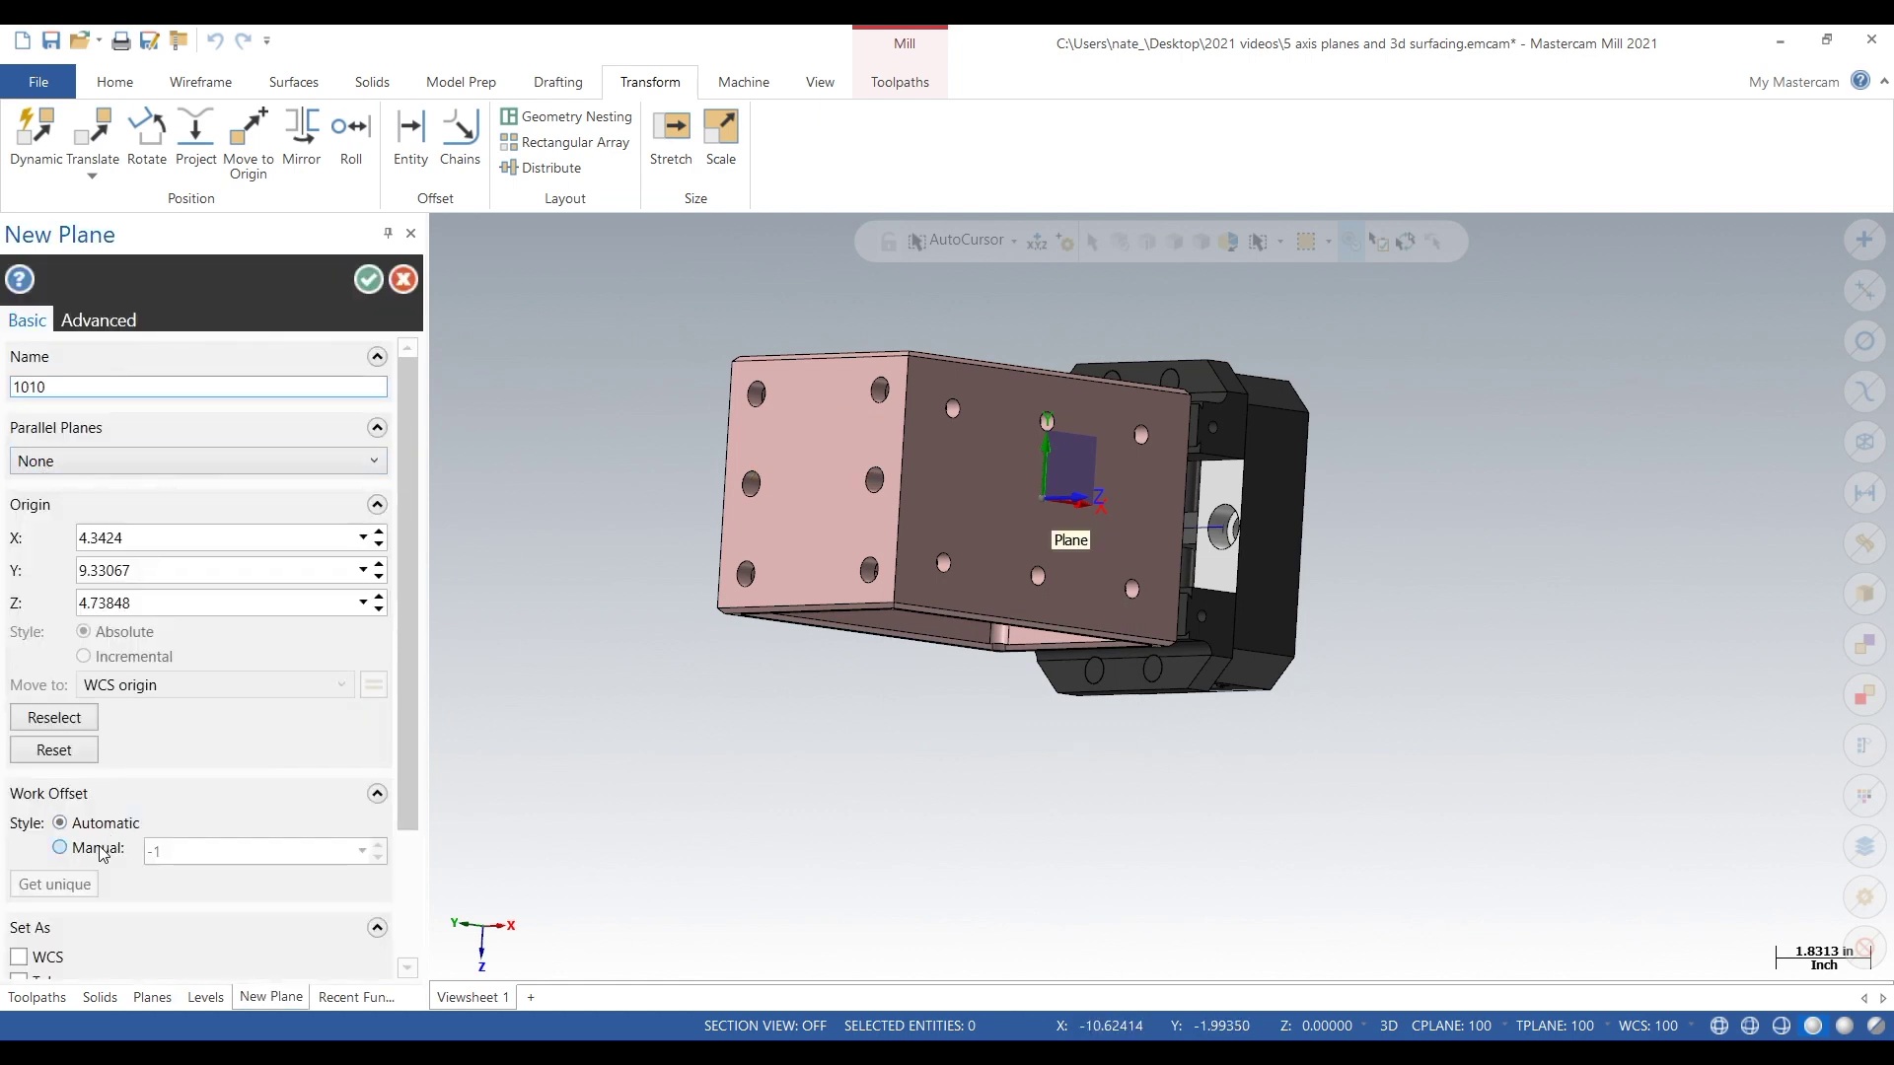
pyautogui.click(61, 847)
pyautogui.write('0')
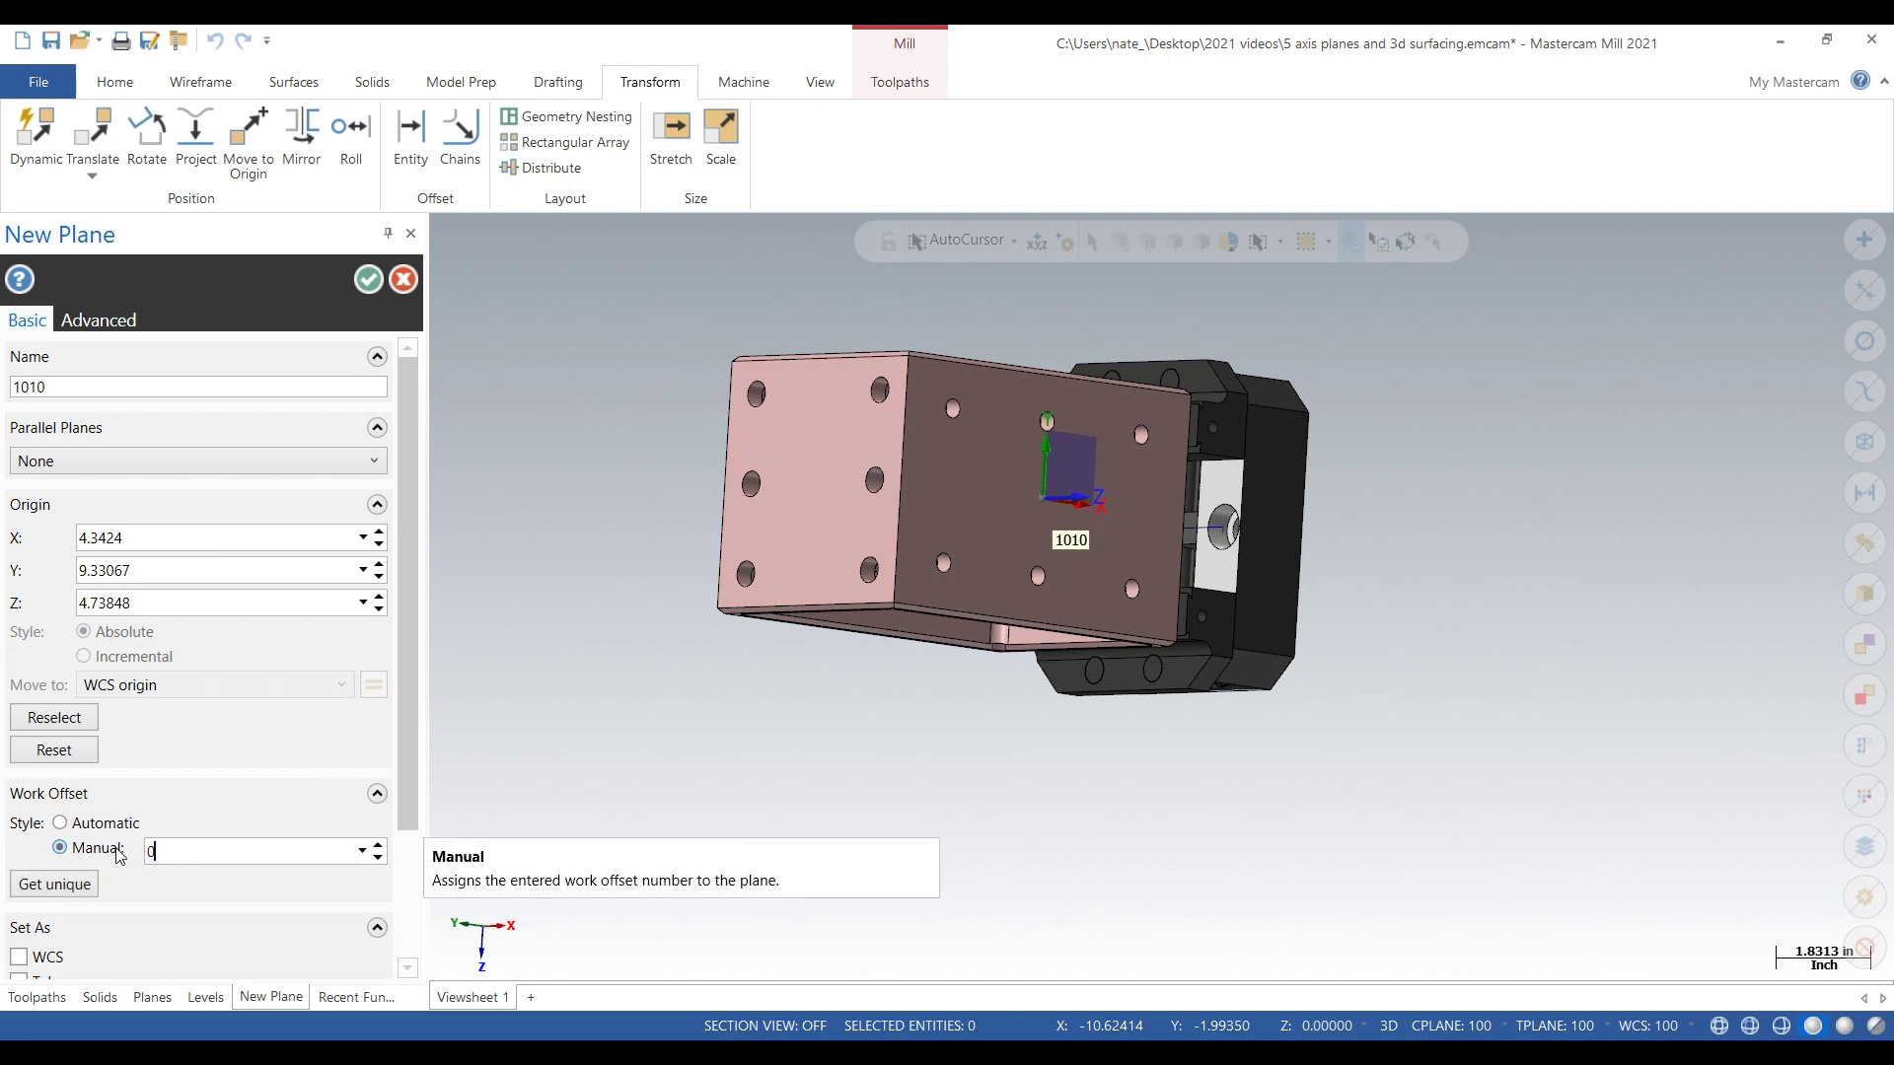
pyautogui.click(368, 280)
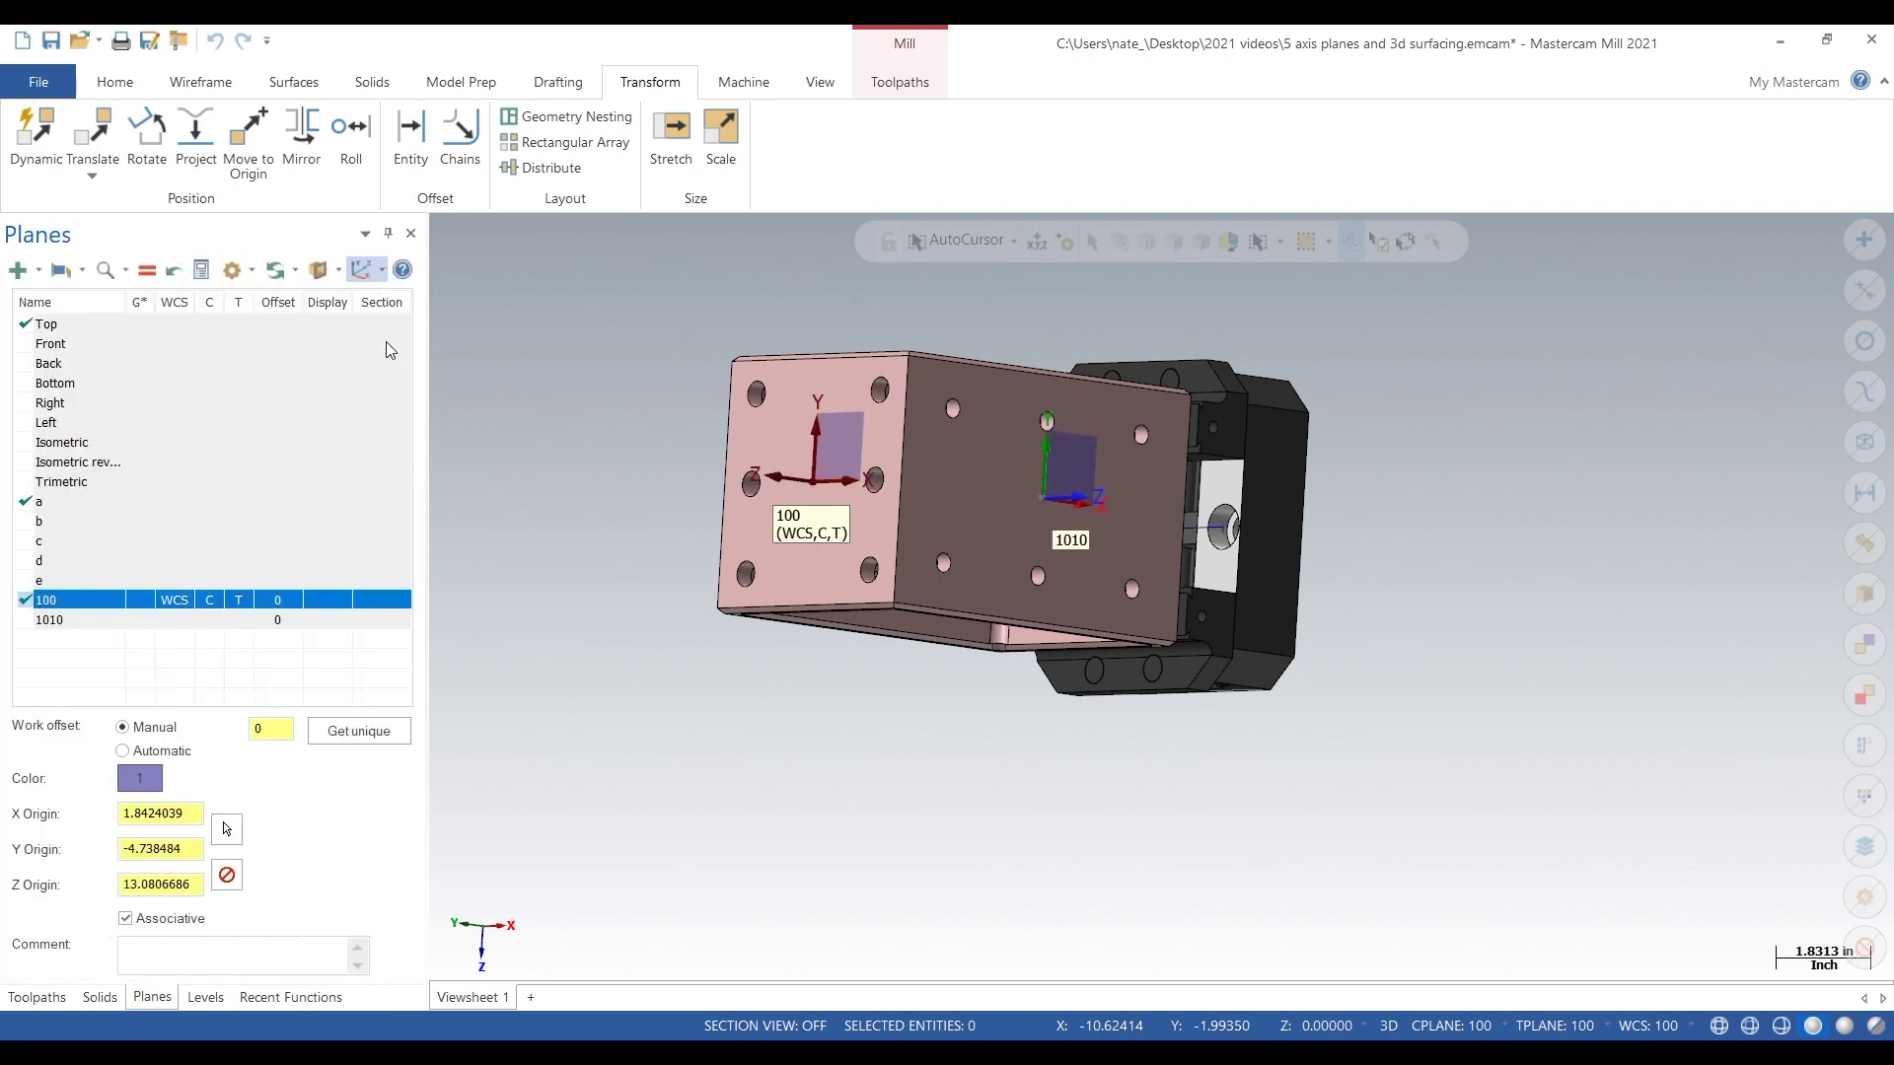
# - Edit plane 1010 and rename it to 101
pyautogui.rightClick(101, 631)
pyautogui.click(138, 635)
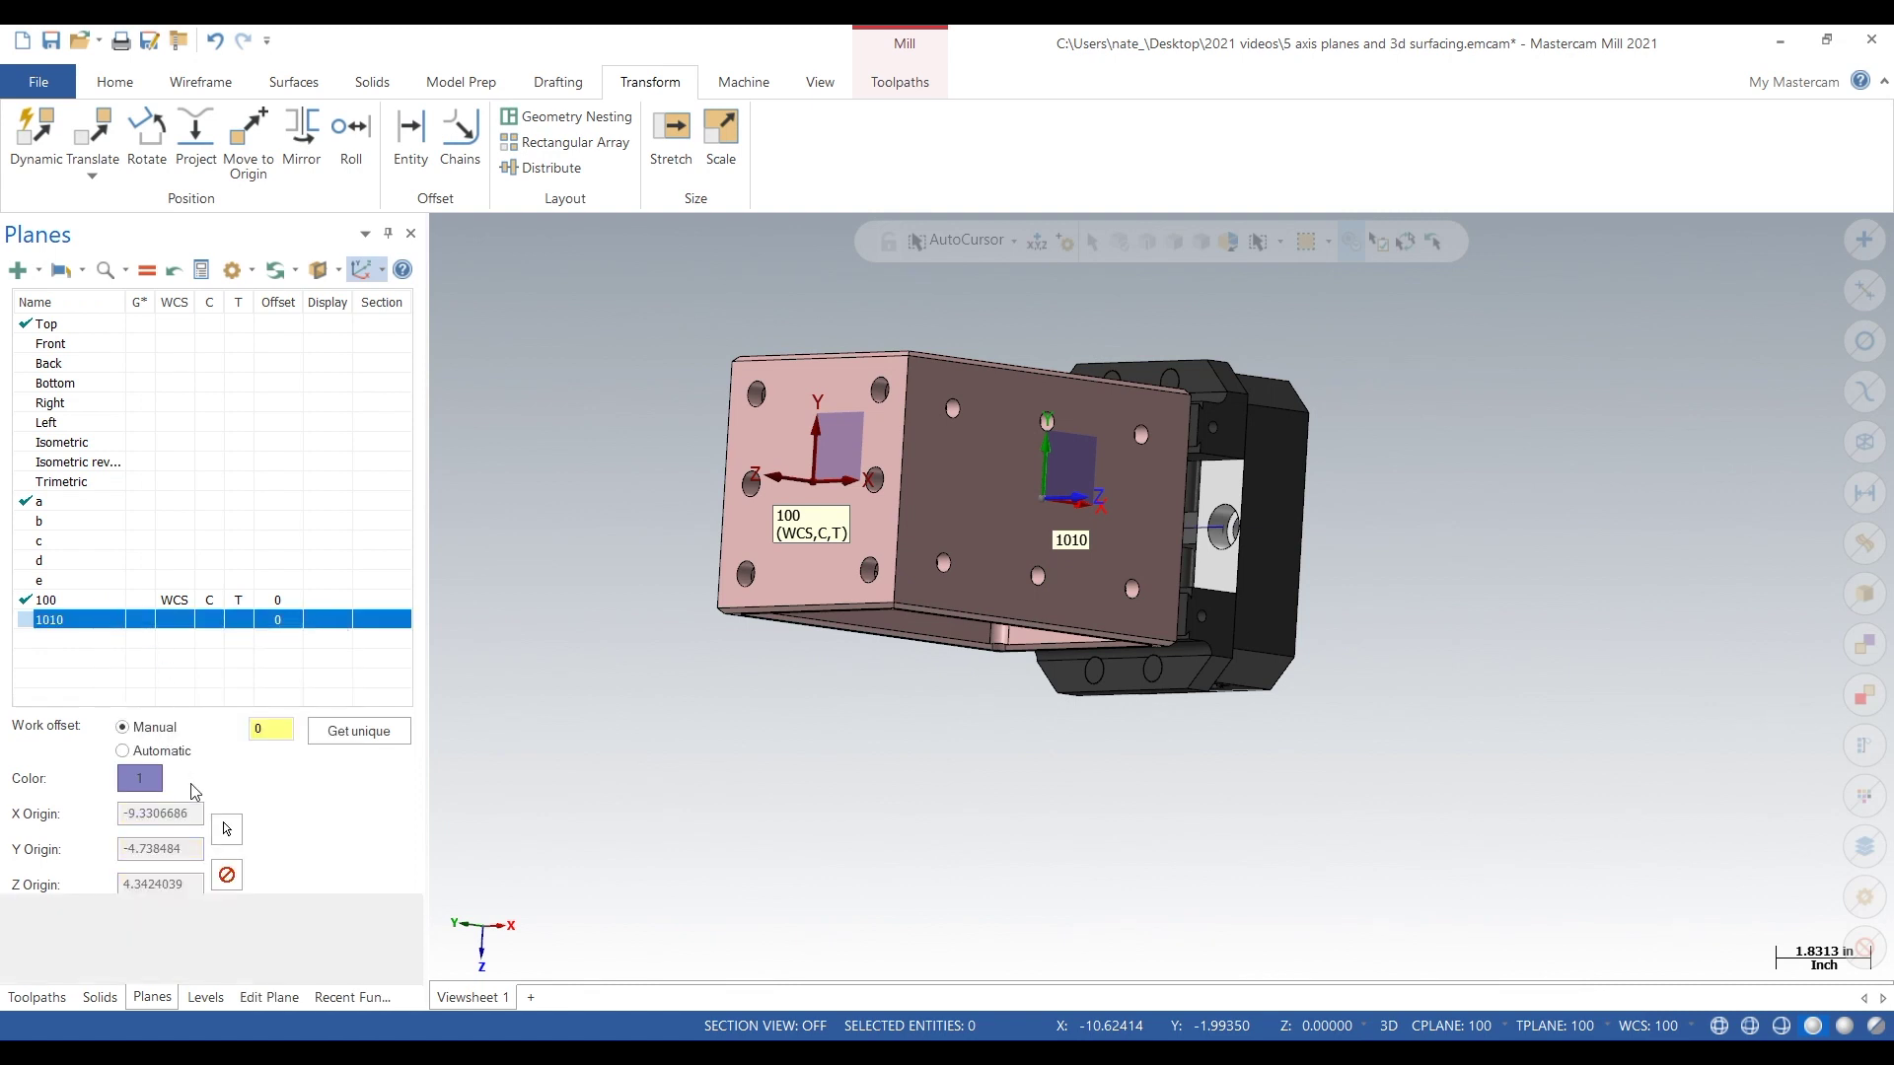
pyautogui.click(110, 387)
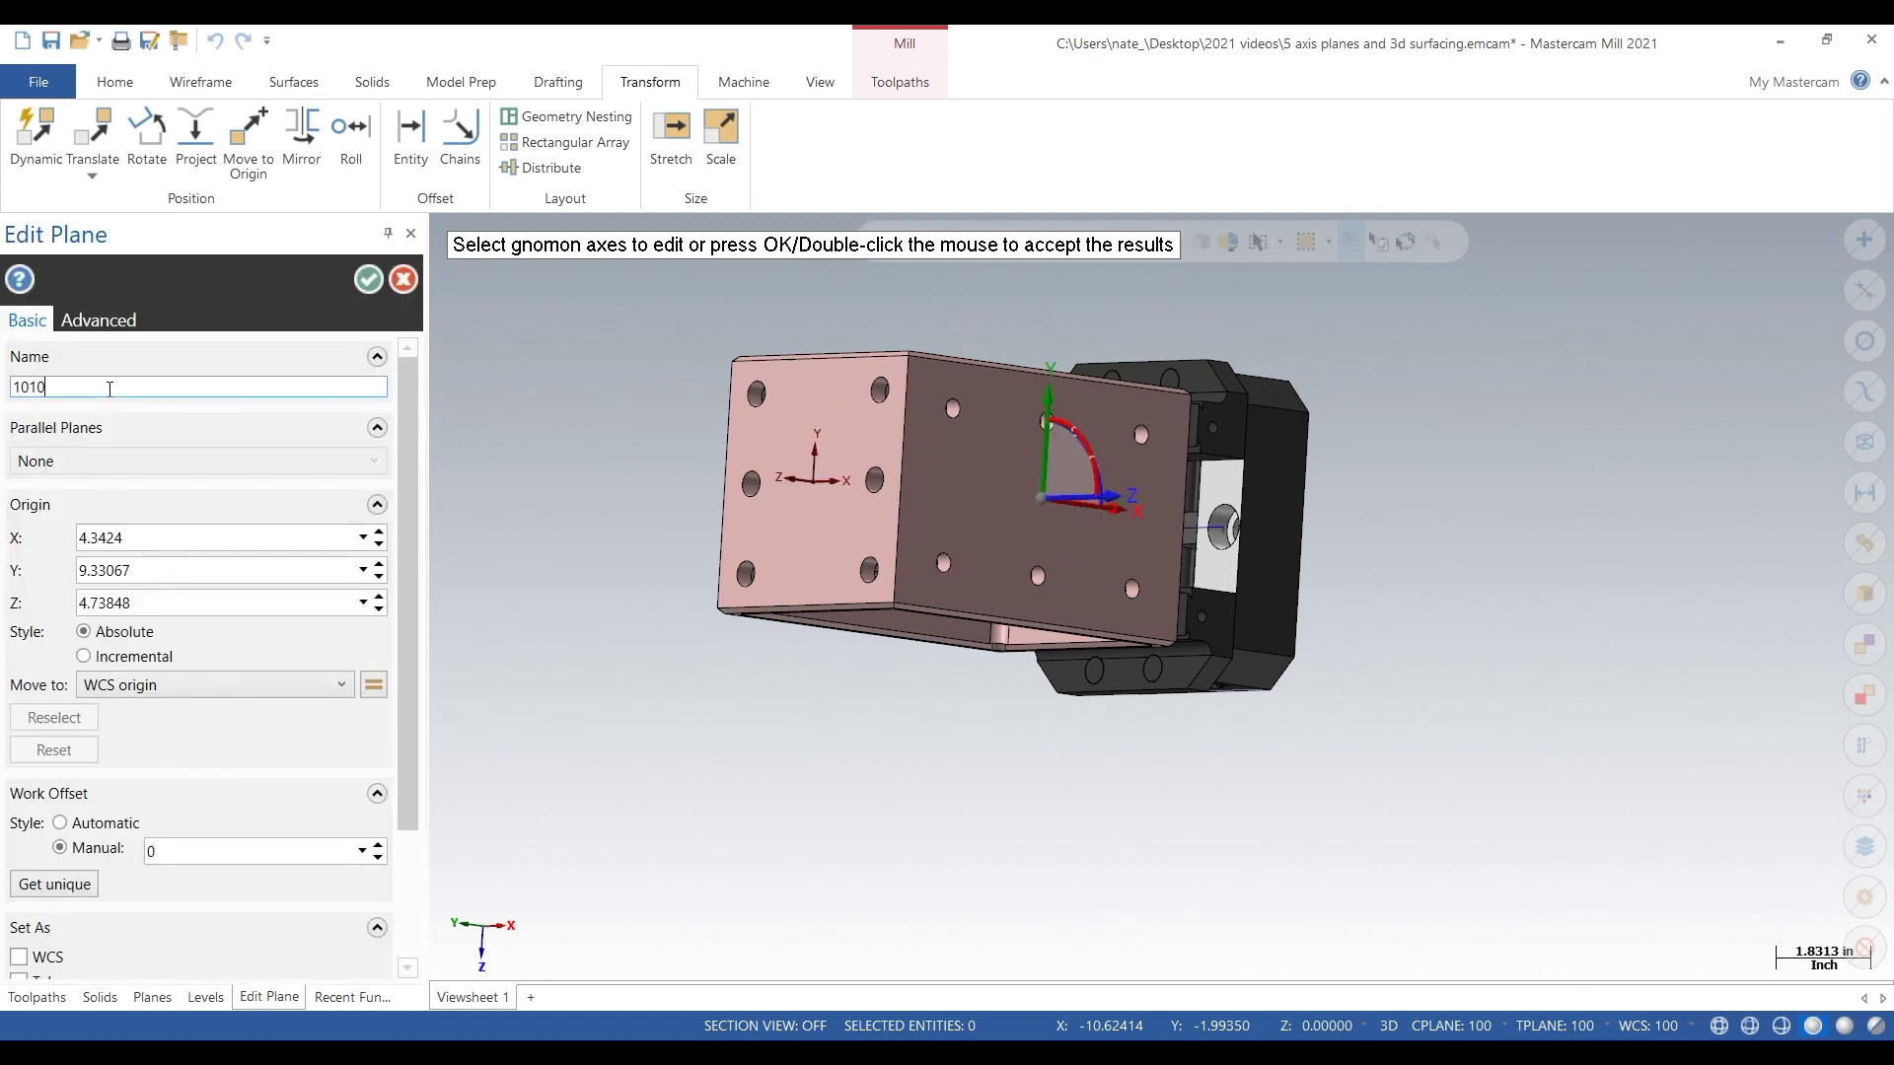
pyautogui.click(368, 280)
pyautogui.click(135, 621)
# - Make plane 101 the WCS, construction and tool plane, comparing views of planes 100 and 101
pyautogui.click(144, 628)
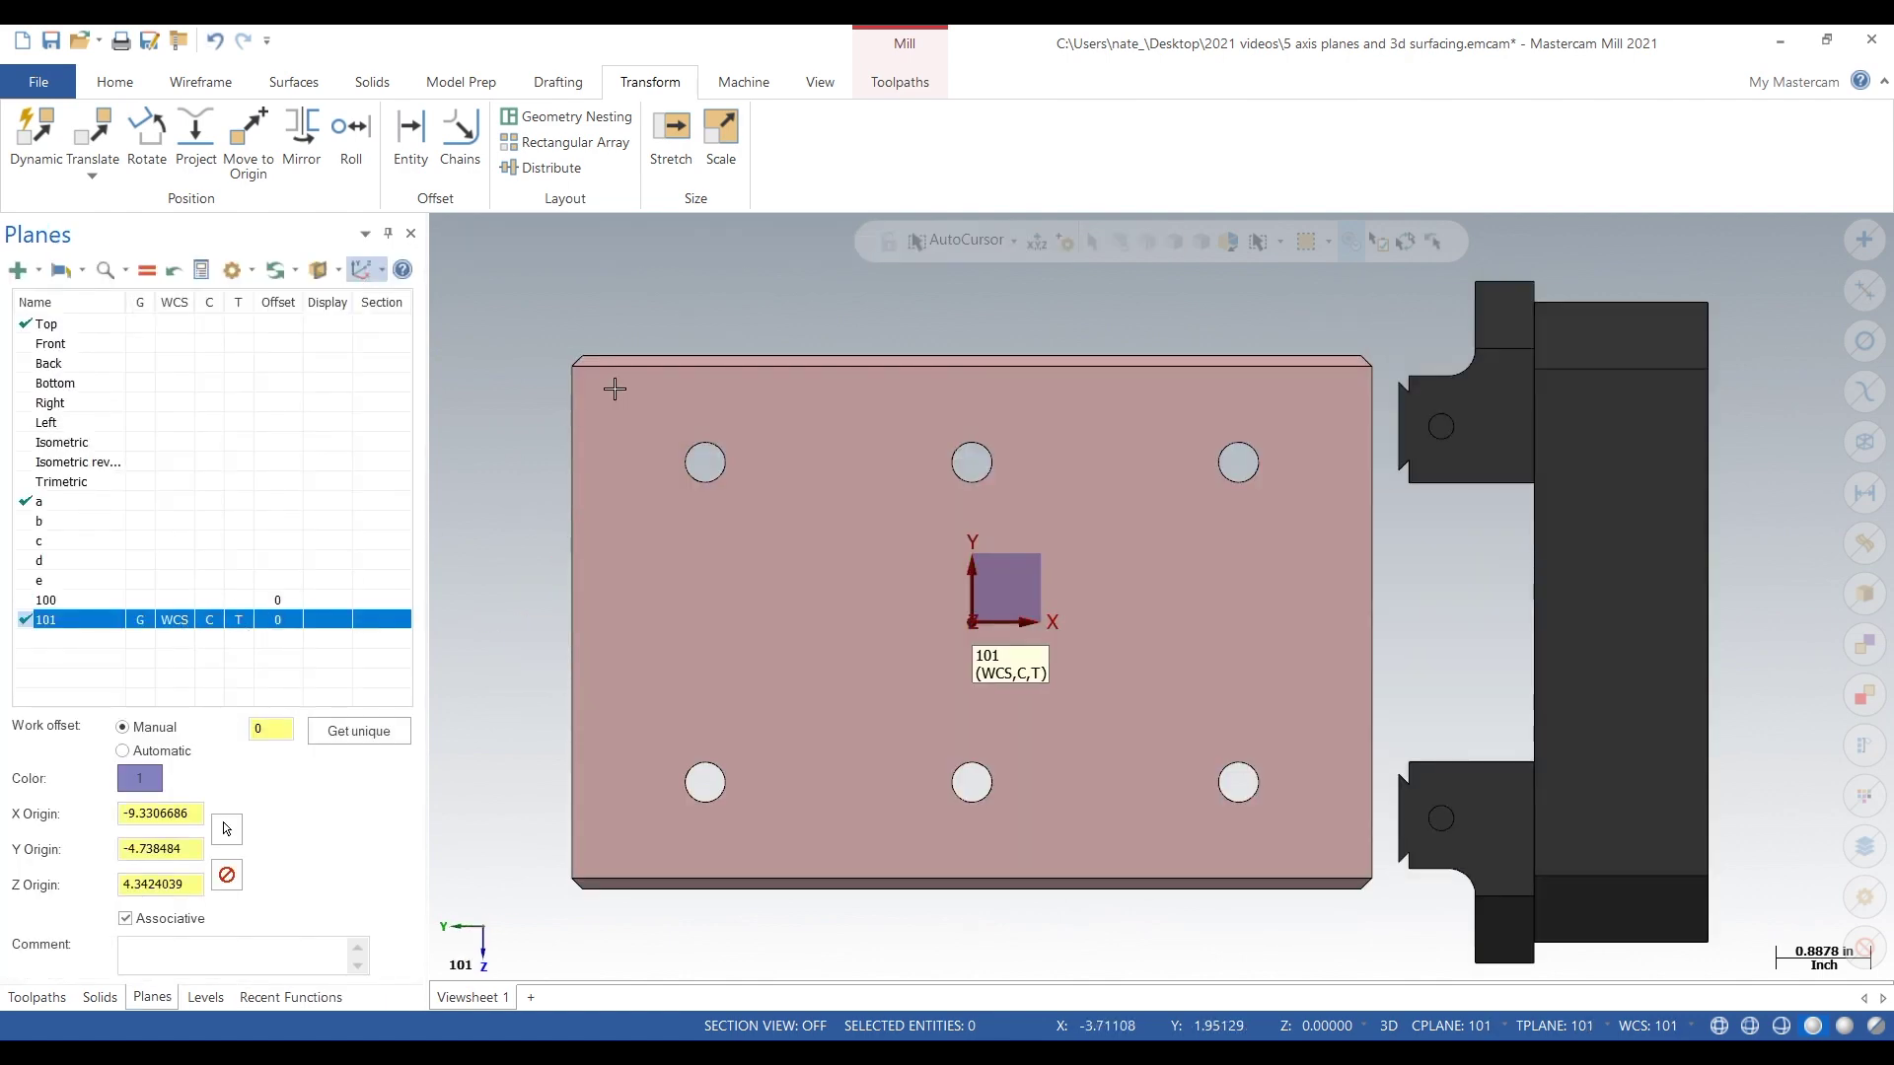
pyautogui.scroll(-3, 621, 385)
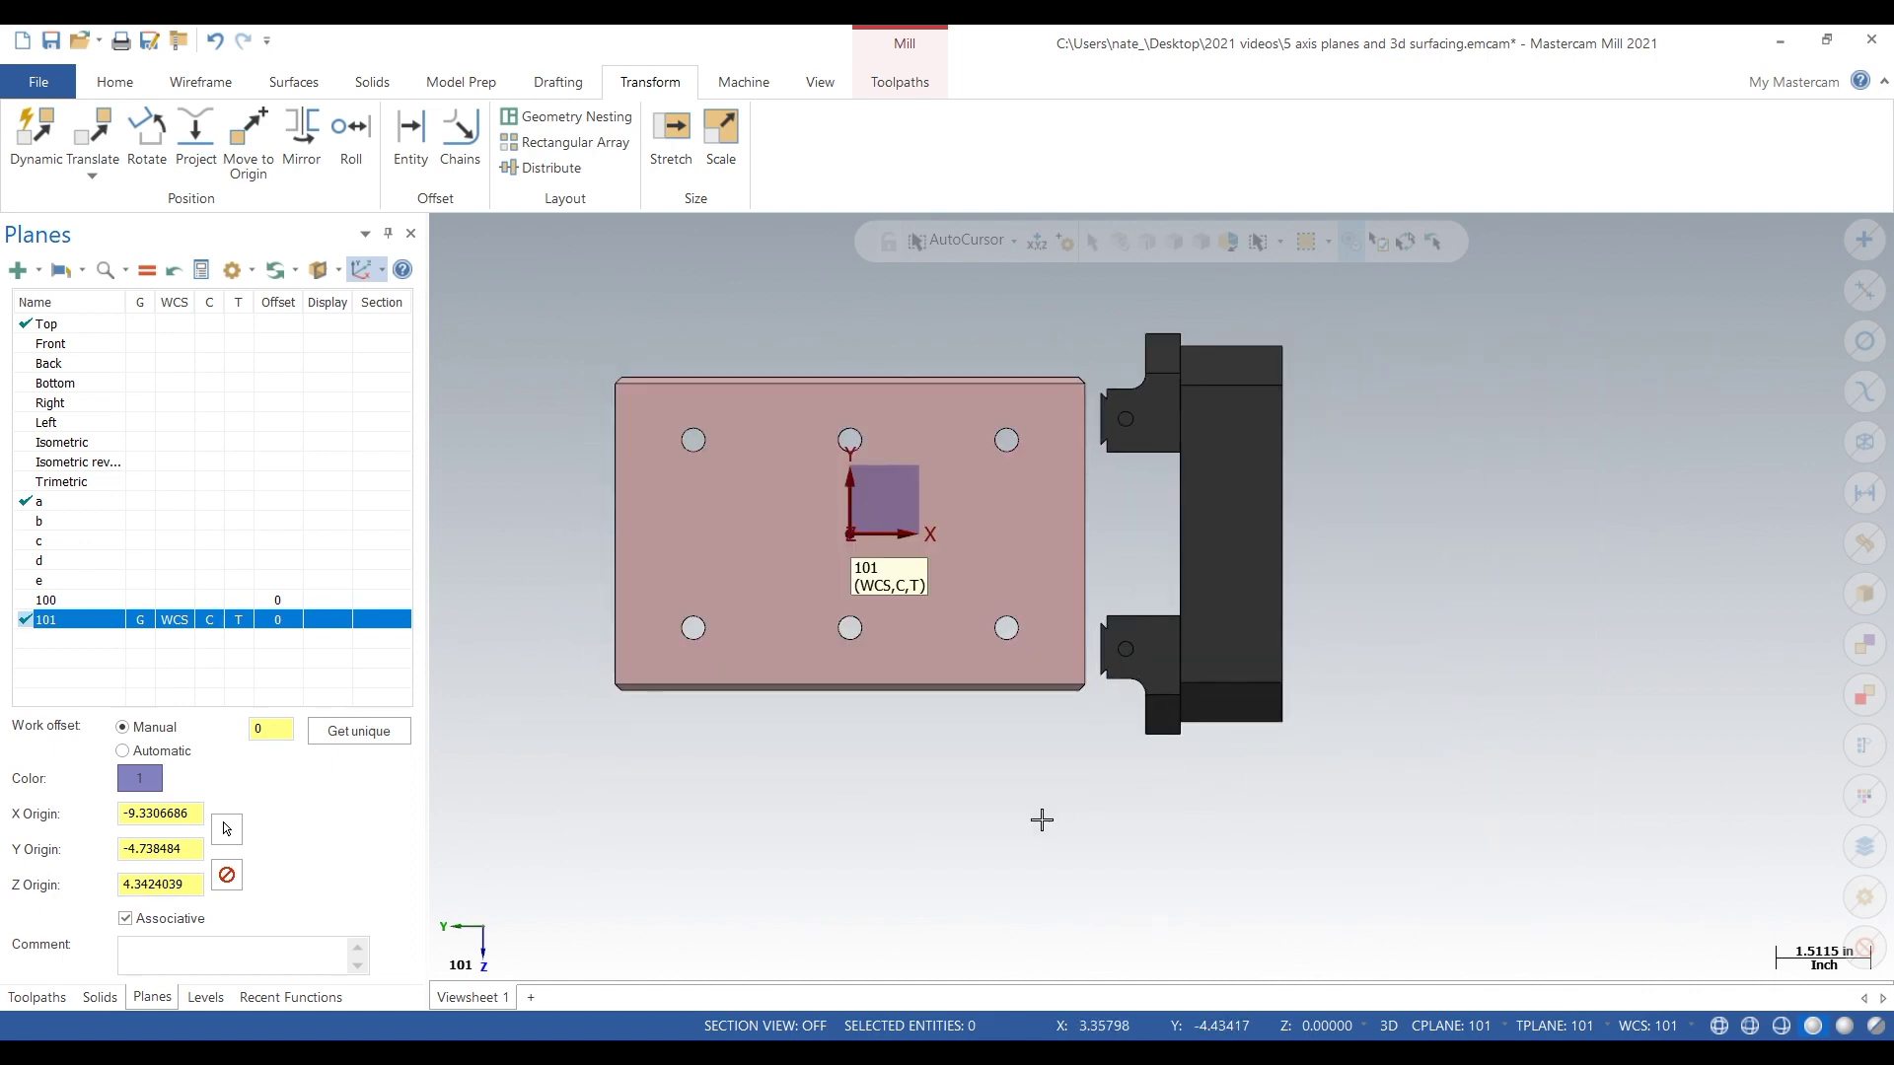
pyautogui.click(135, 601)
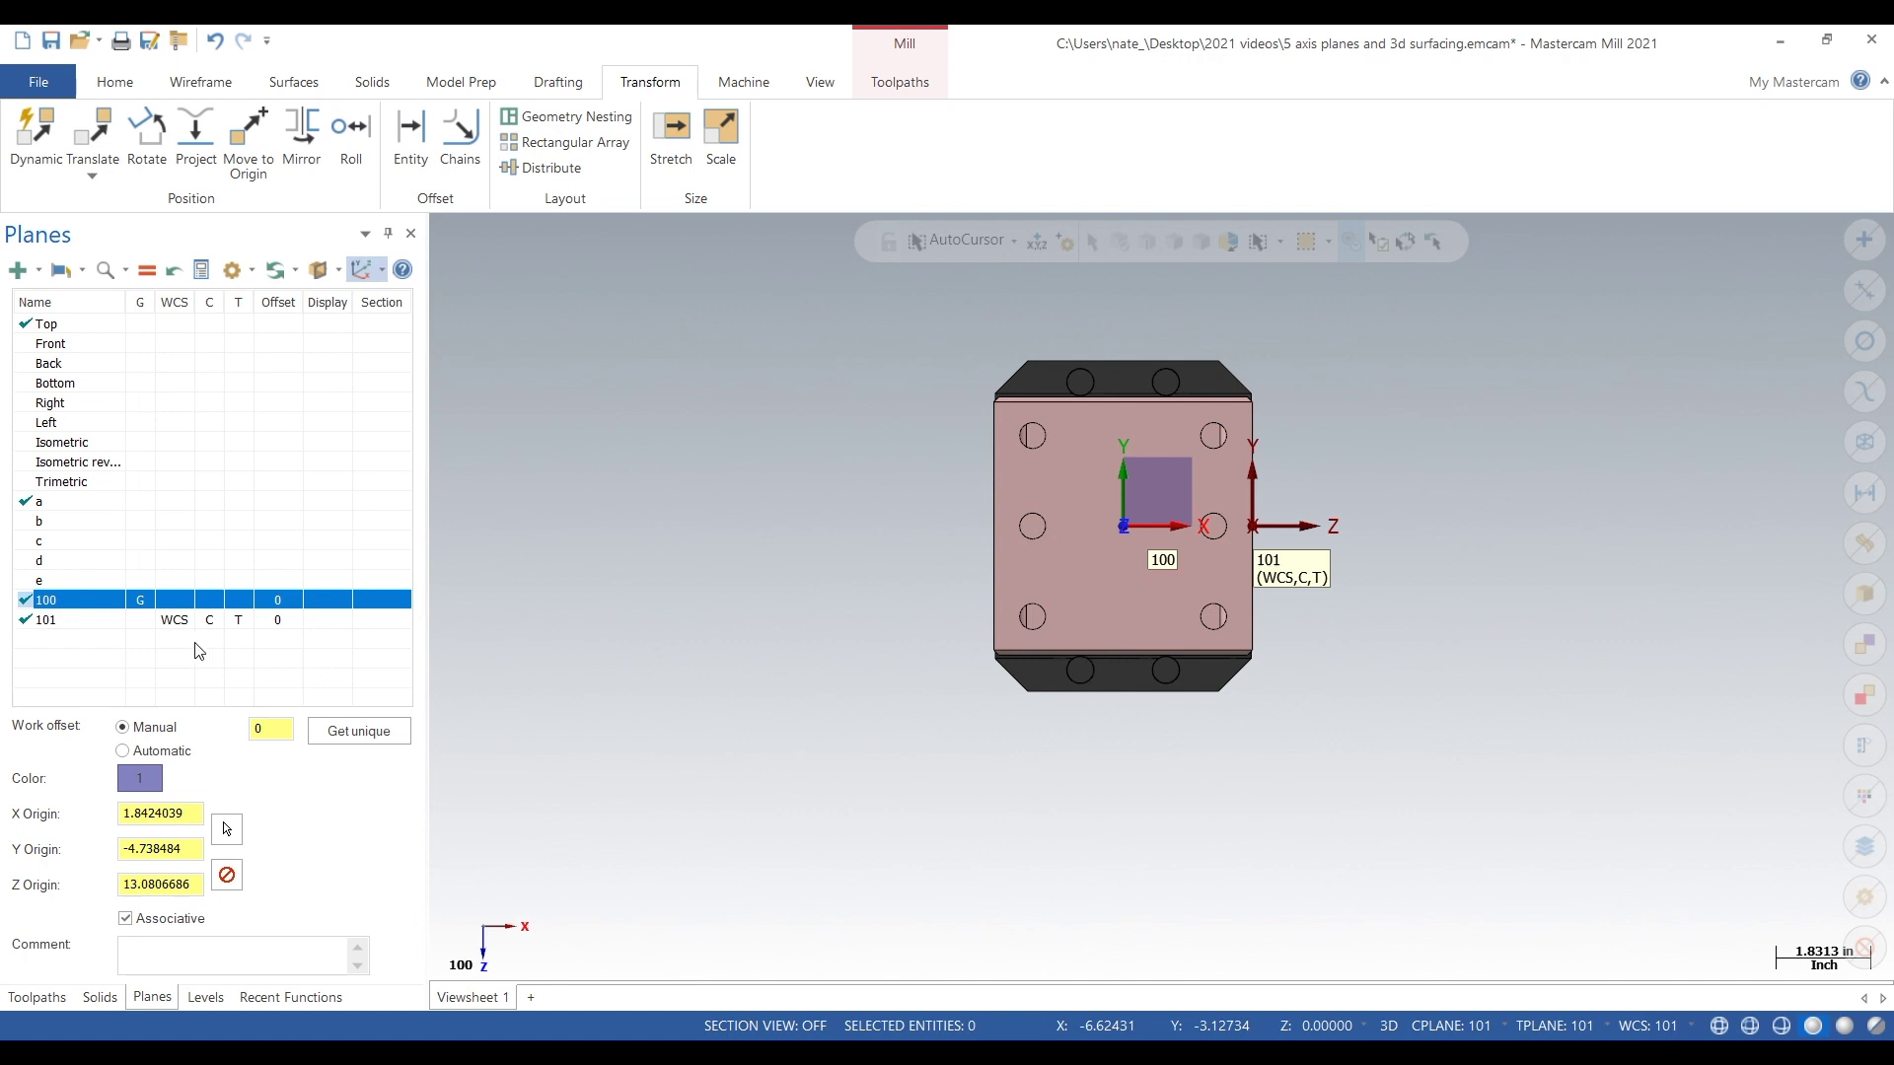
pyautogui.click(143, 621)
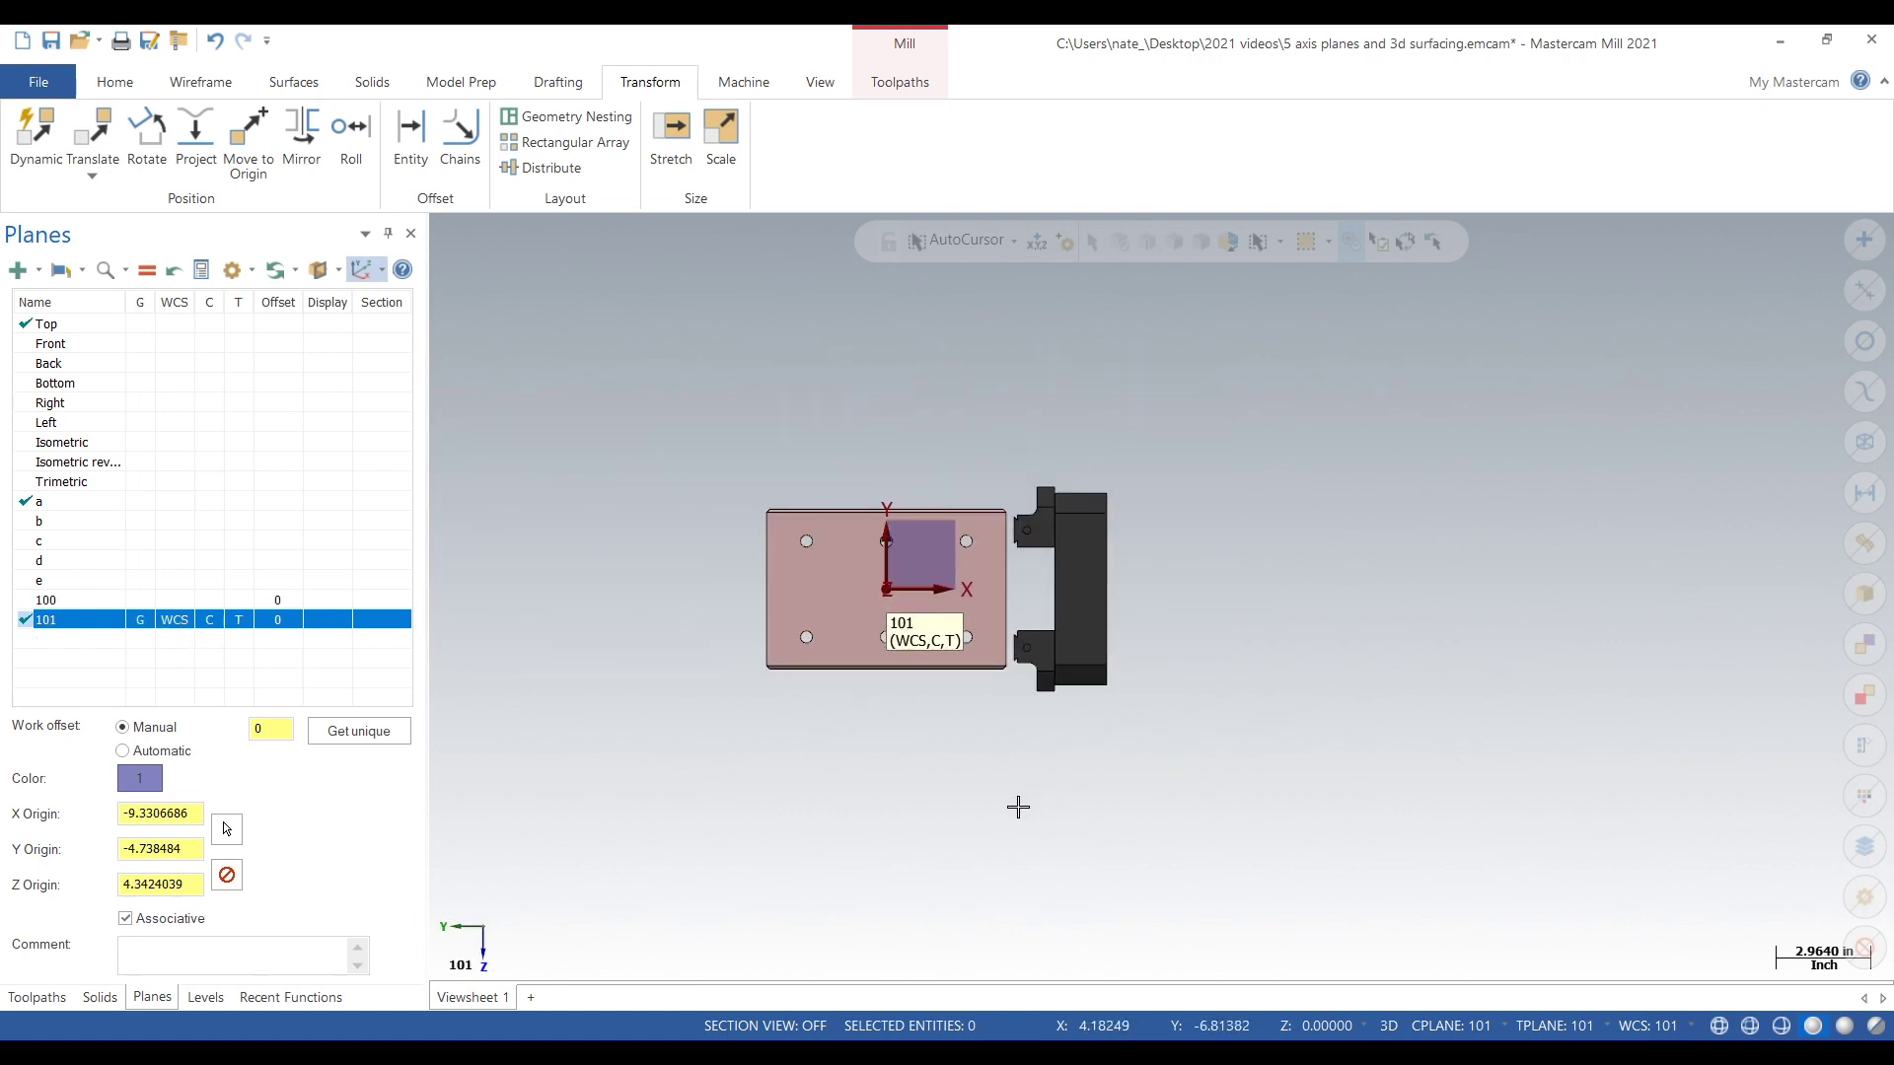
pyautogui.moveTo(1014, 803); pyautogui.dragTo(974, 725, button='middle')
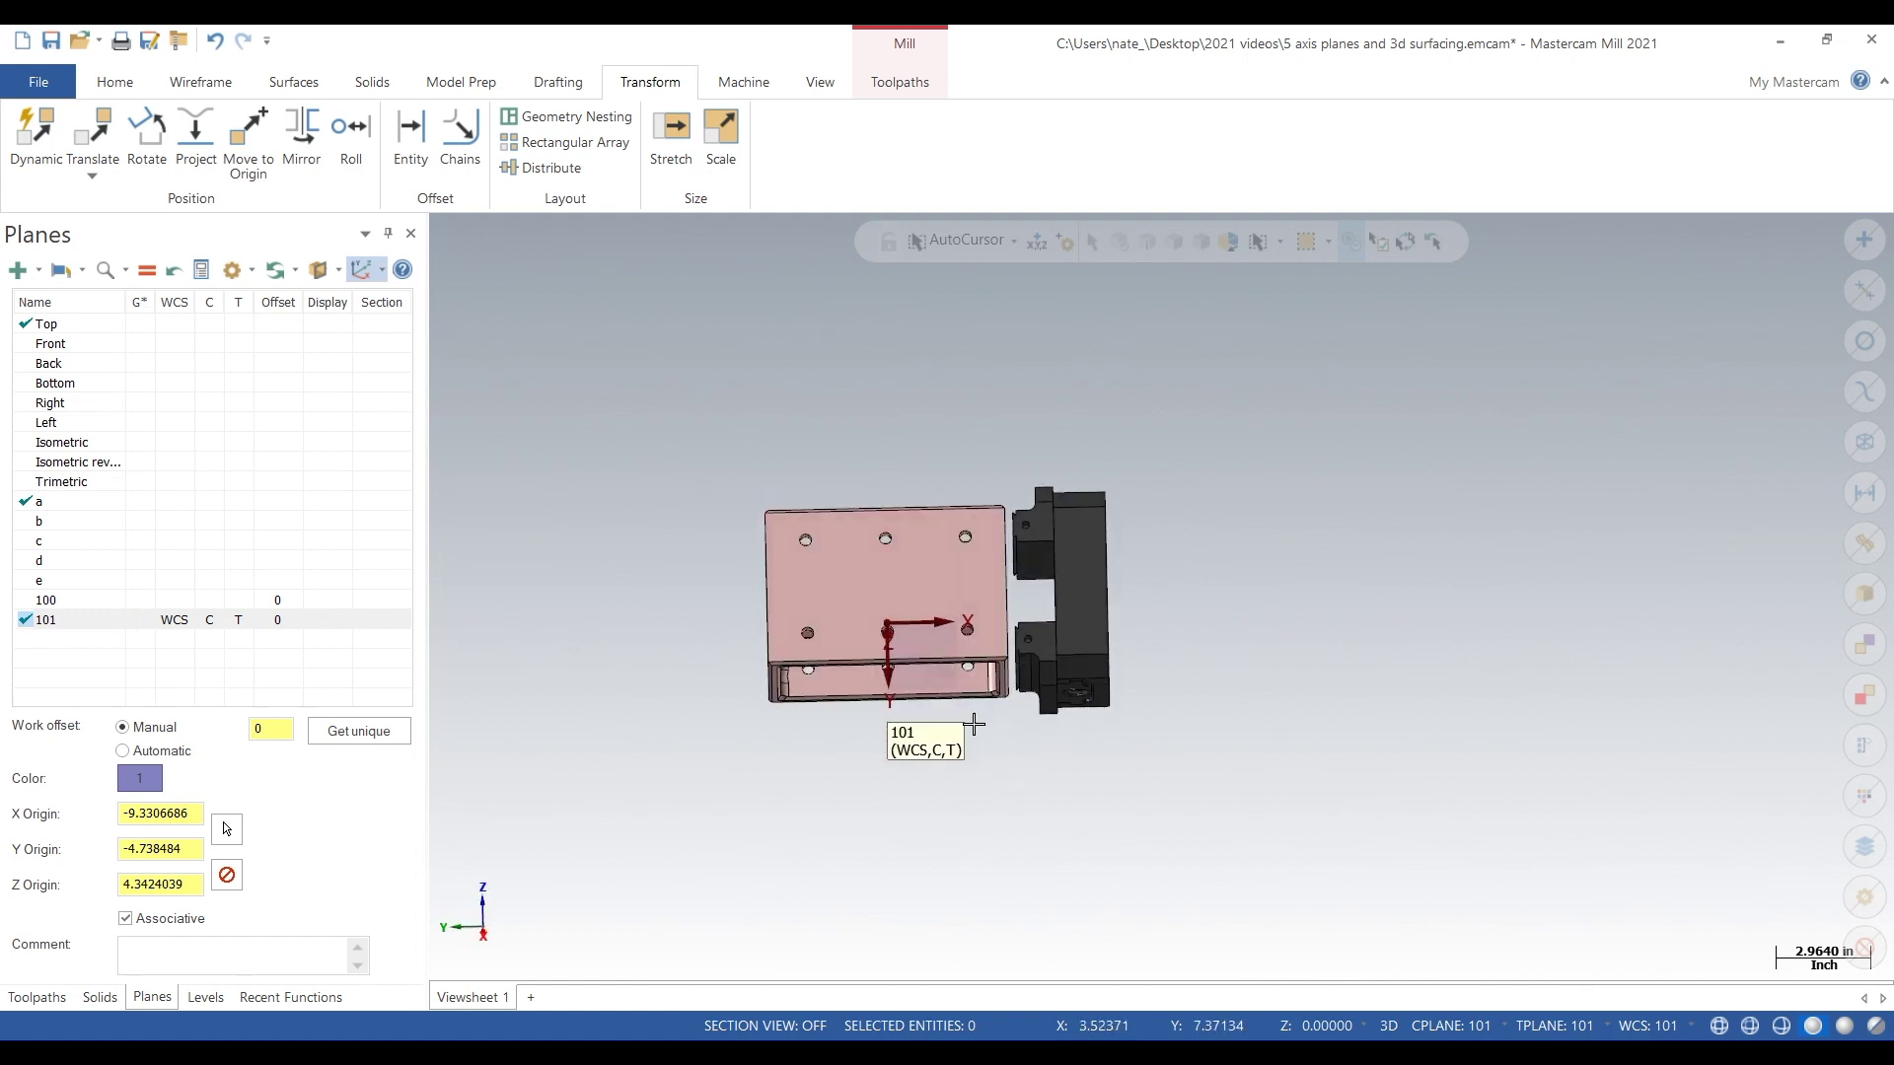
pyautogui.click(20, 270)
# - Define a plane on the part's large flat face using orientation 4 of 8
pyautogui.click(81, 325)
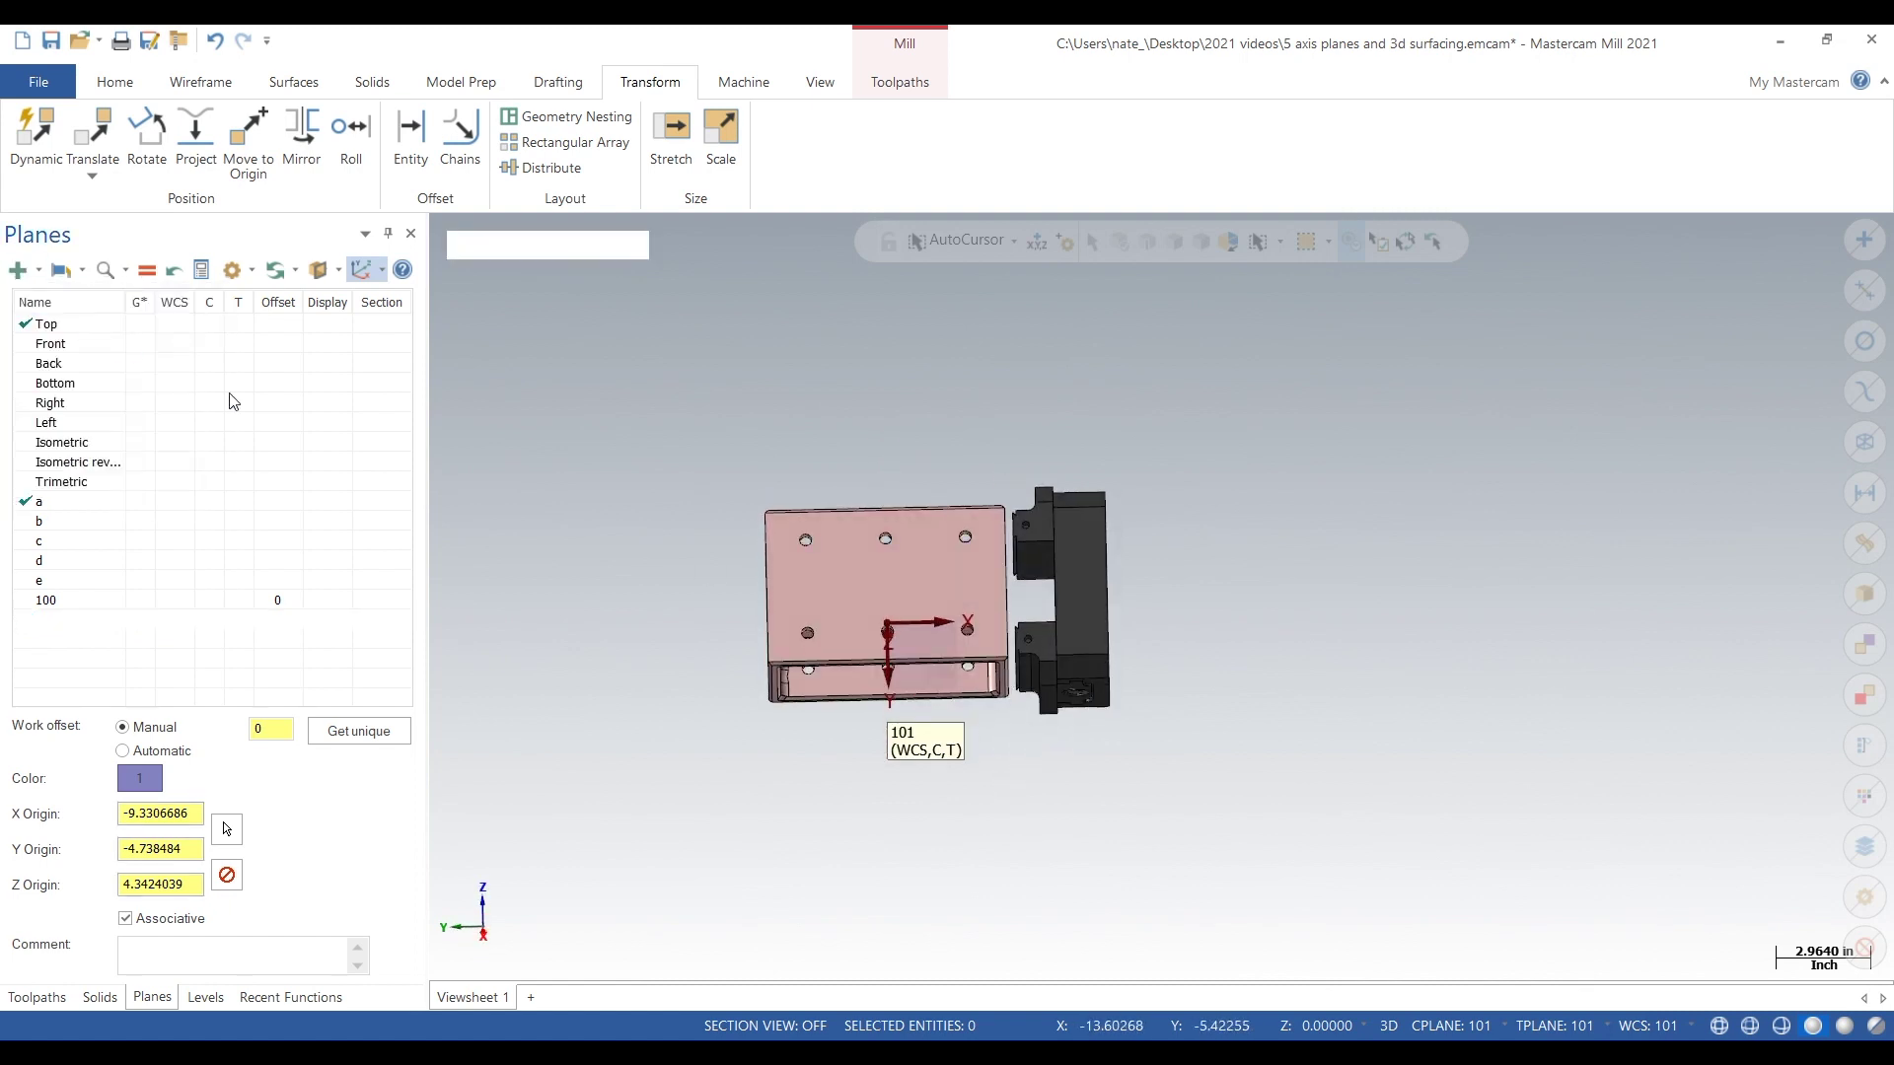
pyautogui.click(875, 595)
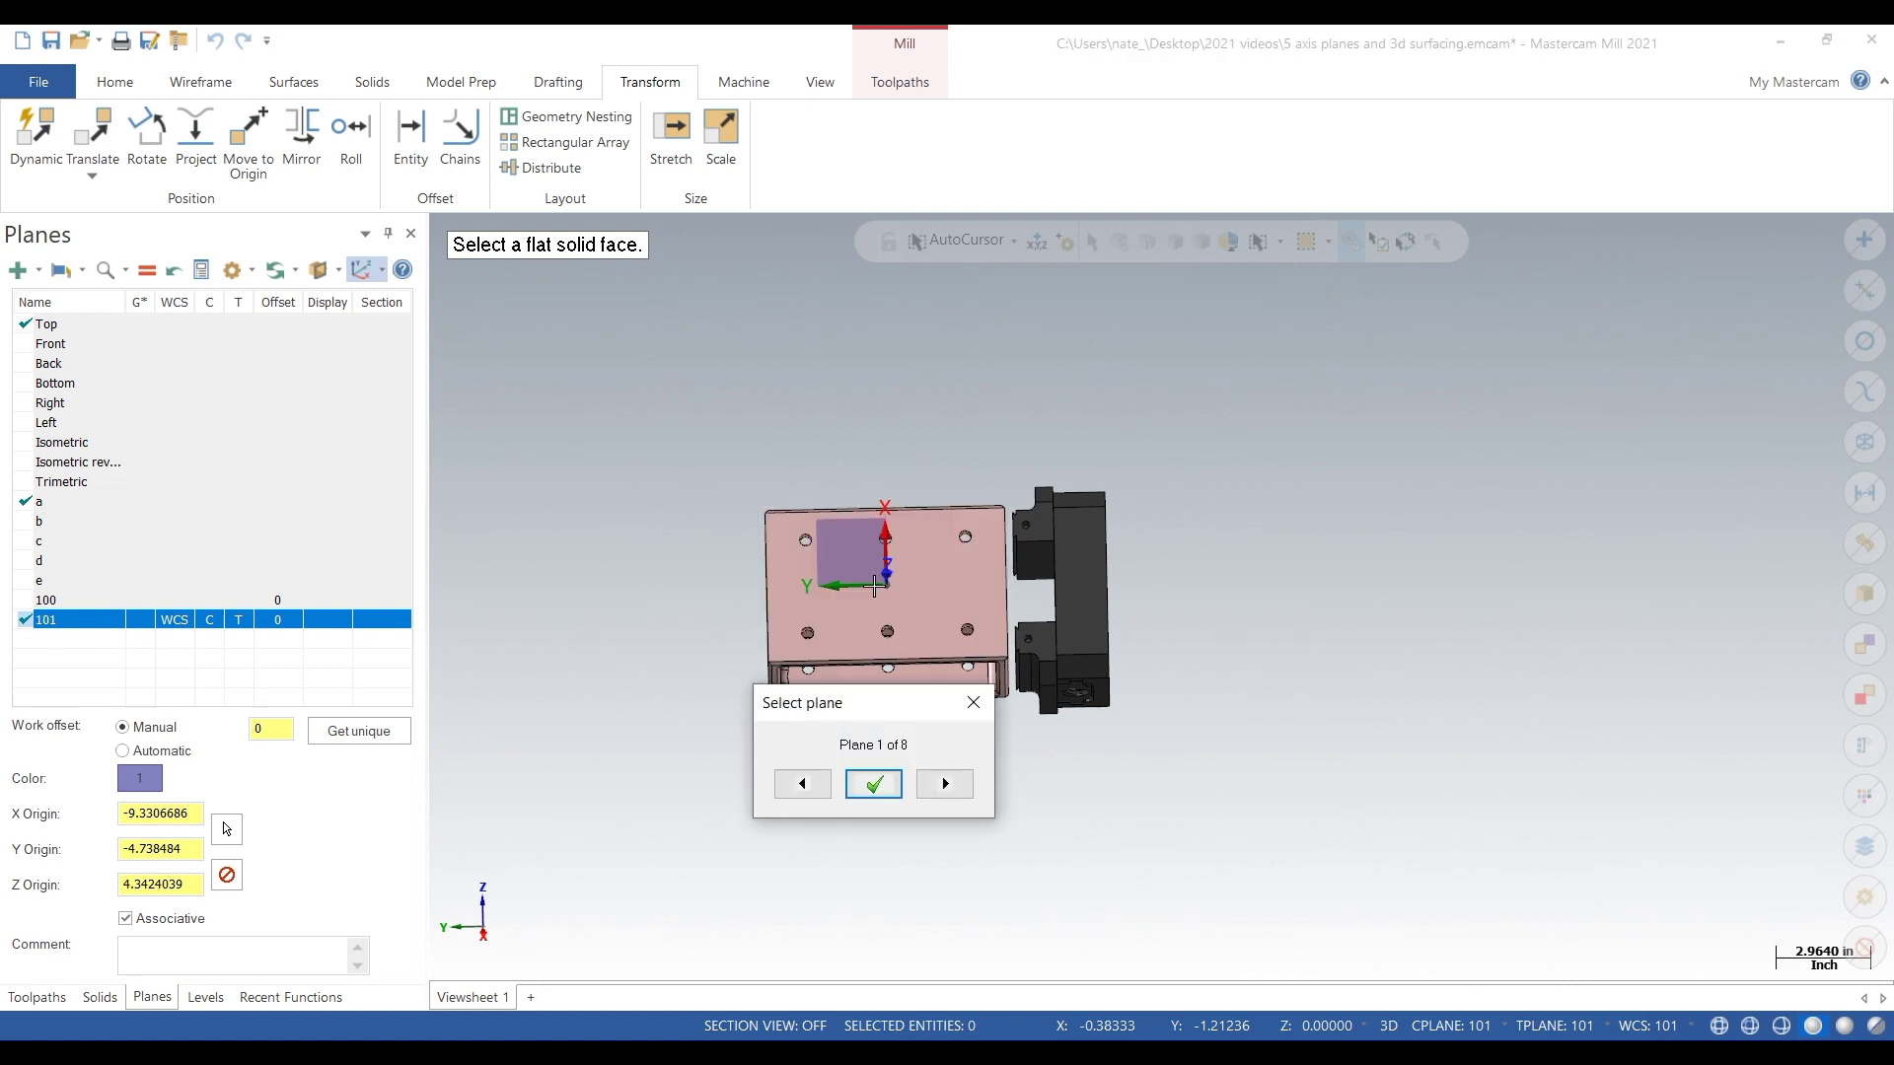
pyautogui.click(944, 785)
pyautogui.click(944, 784)
pyautogui.click(944, 784)
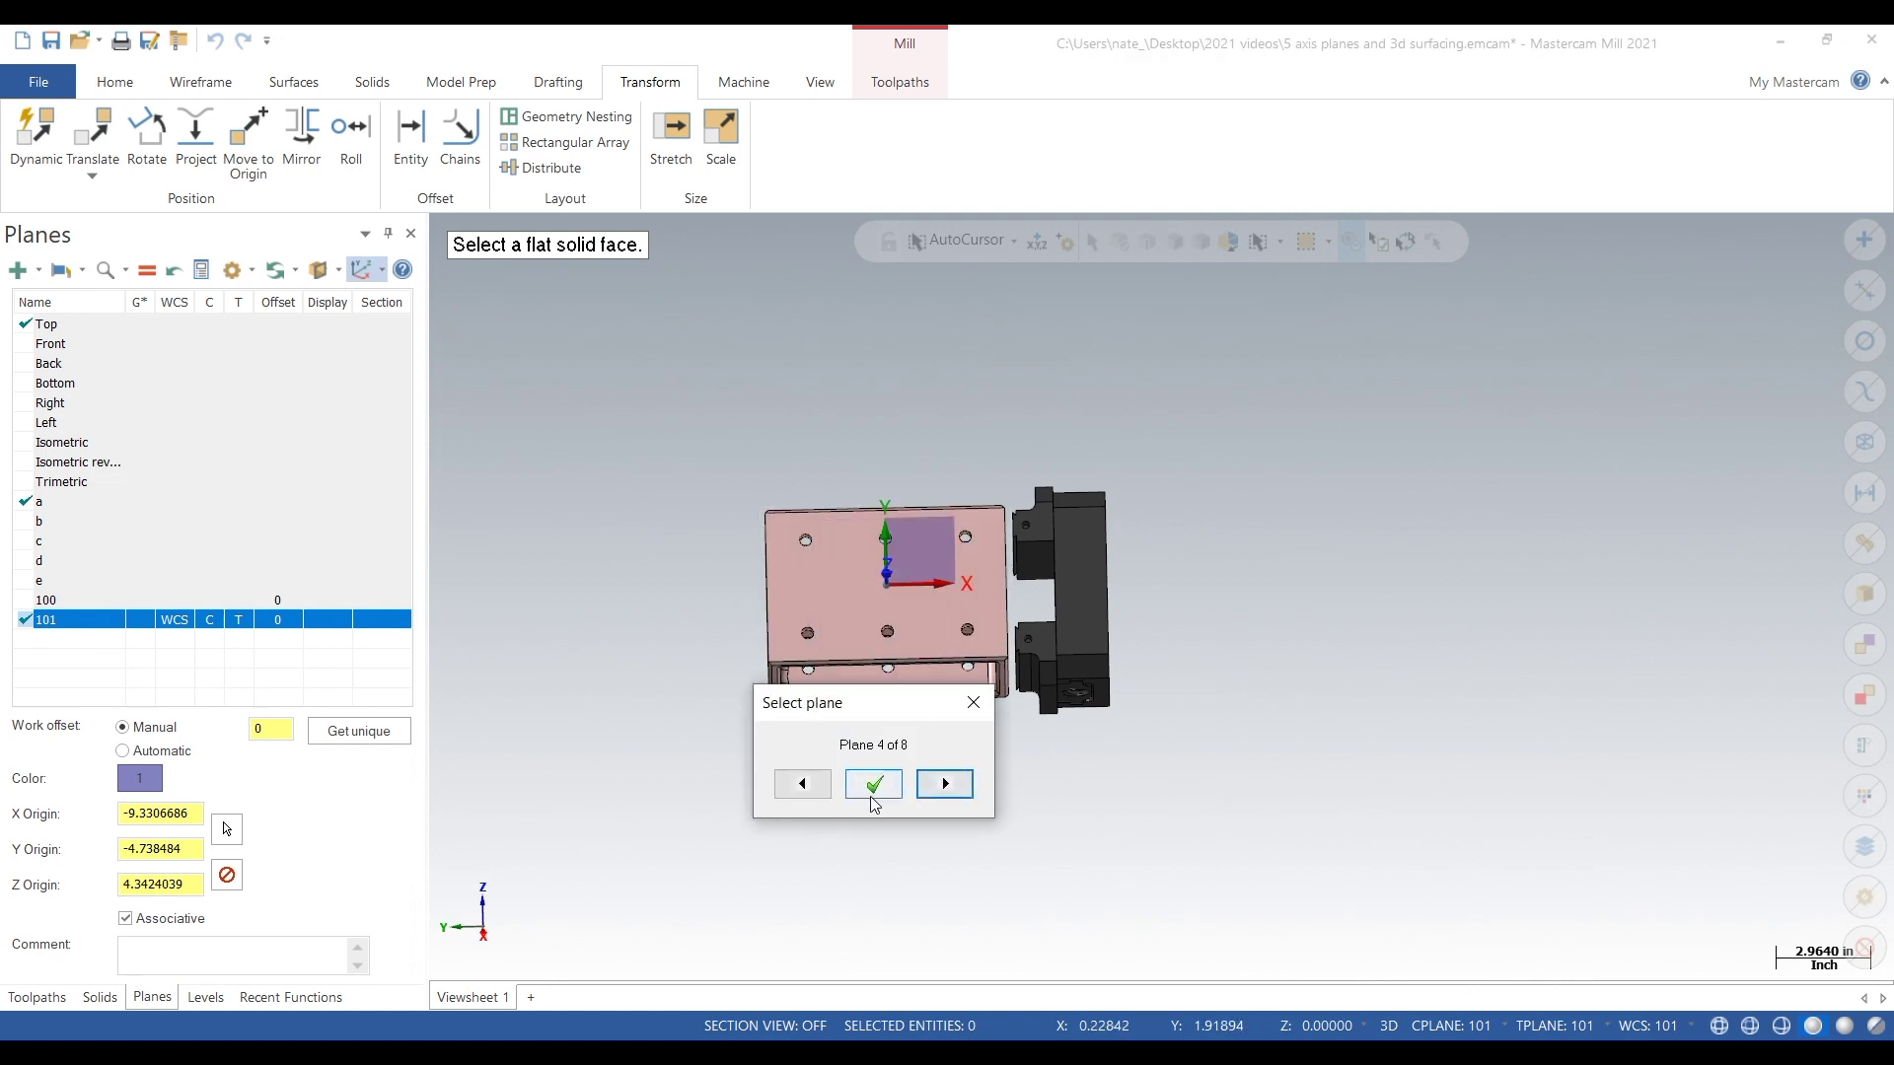
pyautogui.click(874, 789)
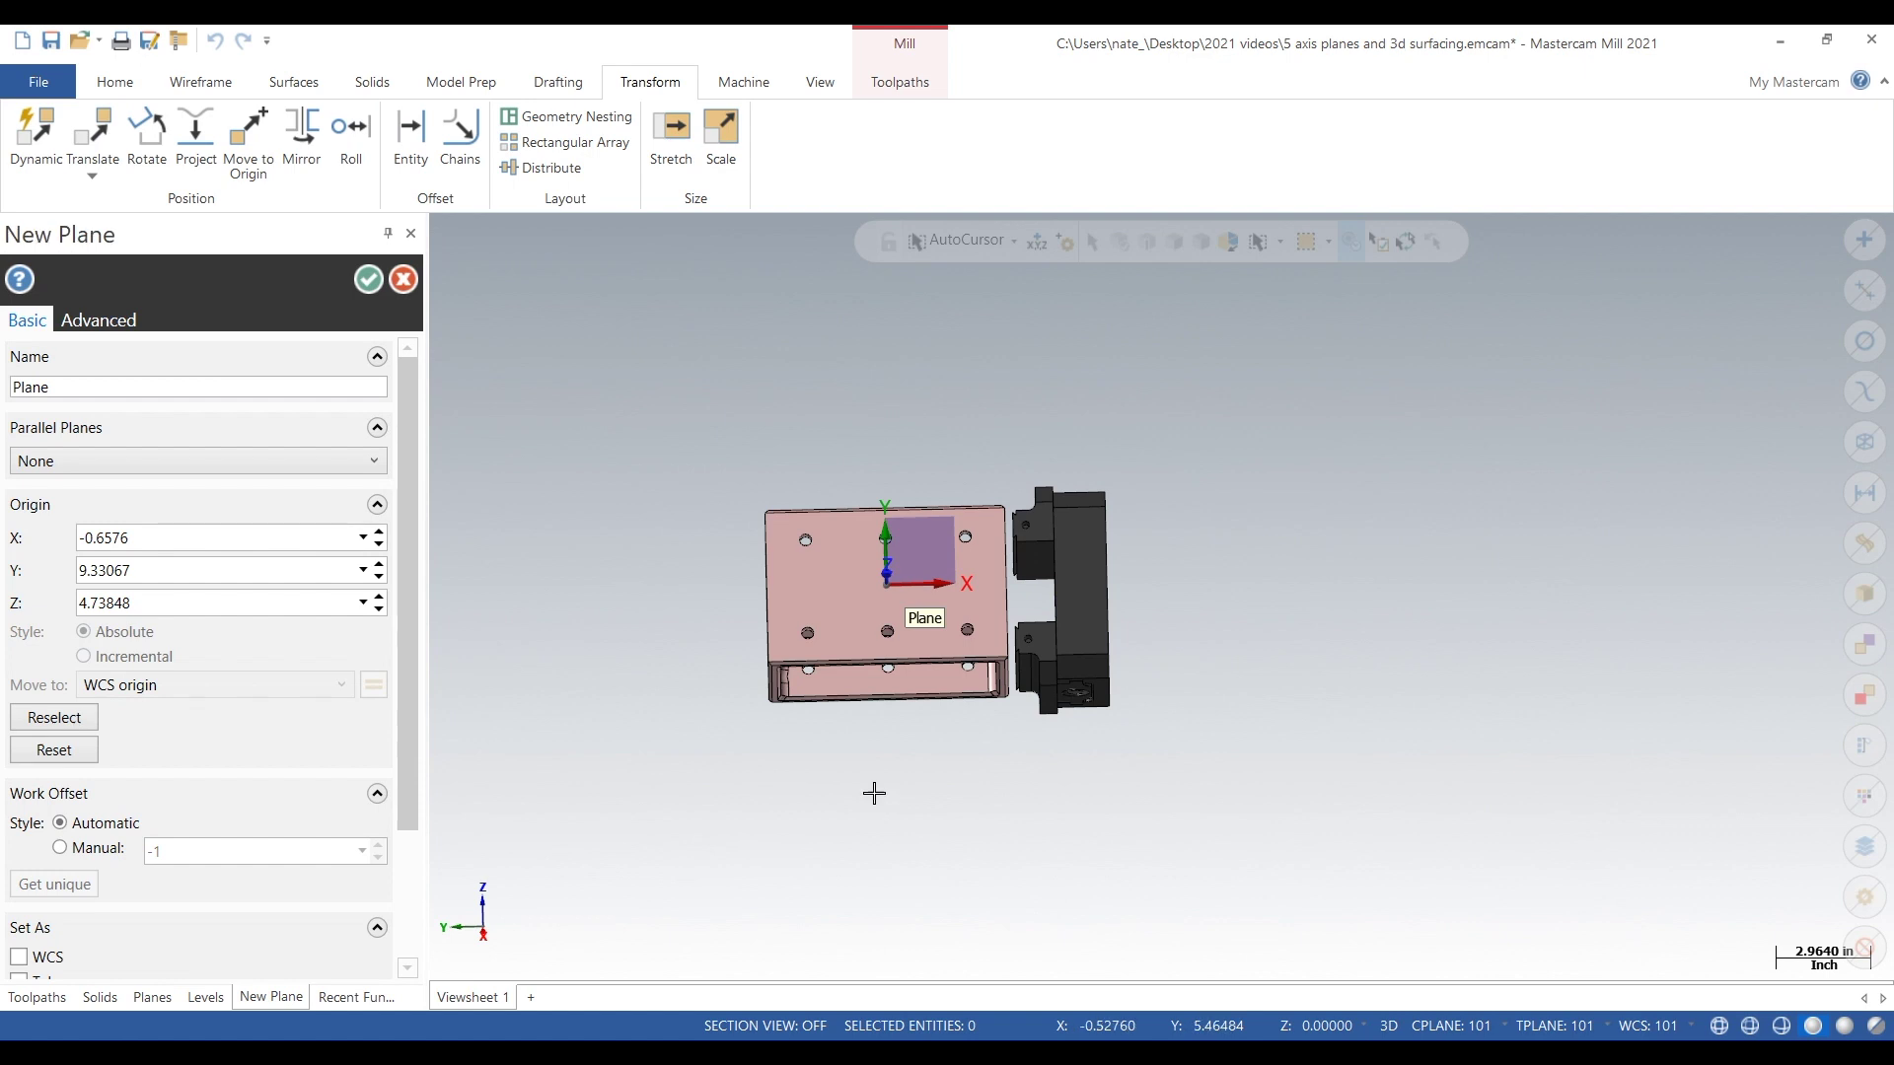
# - Name the new plane 102 and create it
pyautogui.doubleClick(225, 382)
pyautogui.write('102')
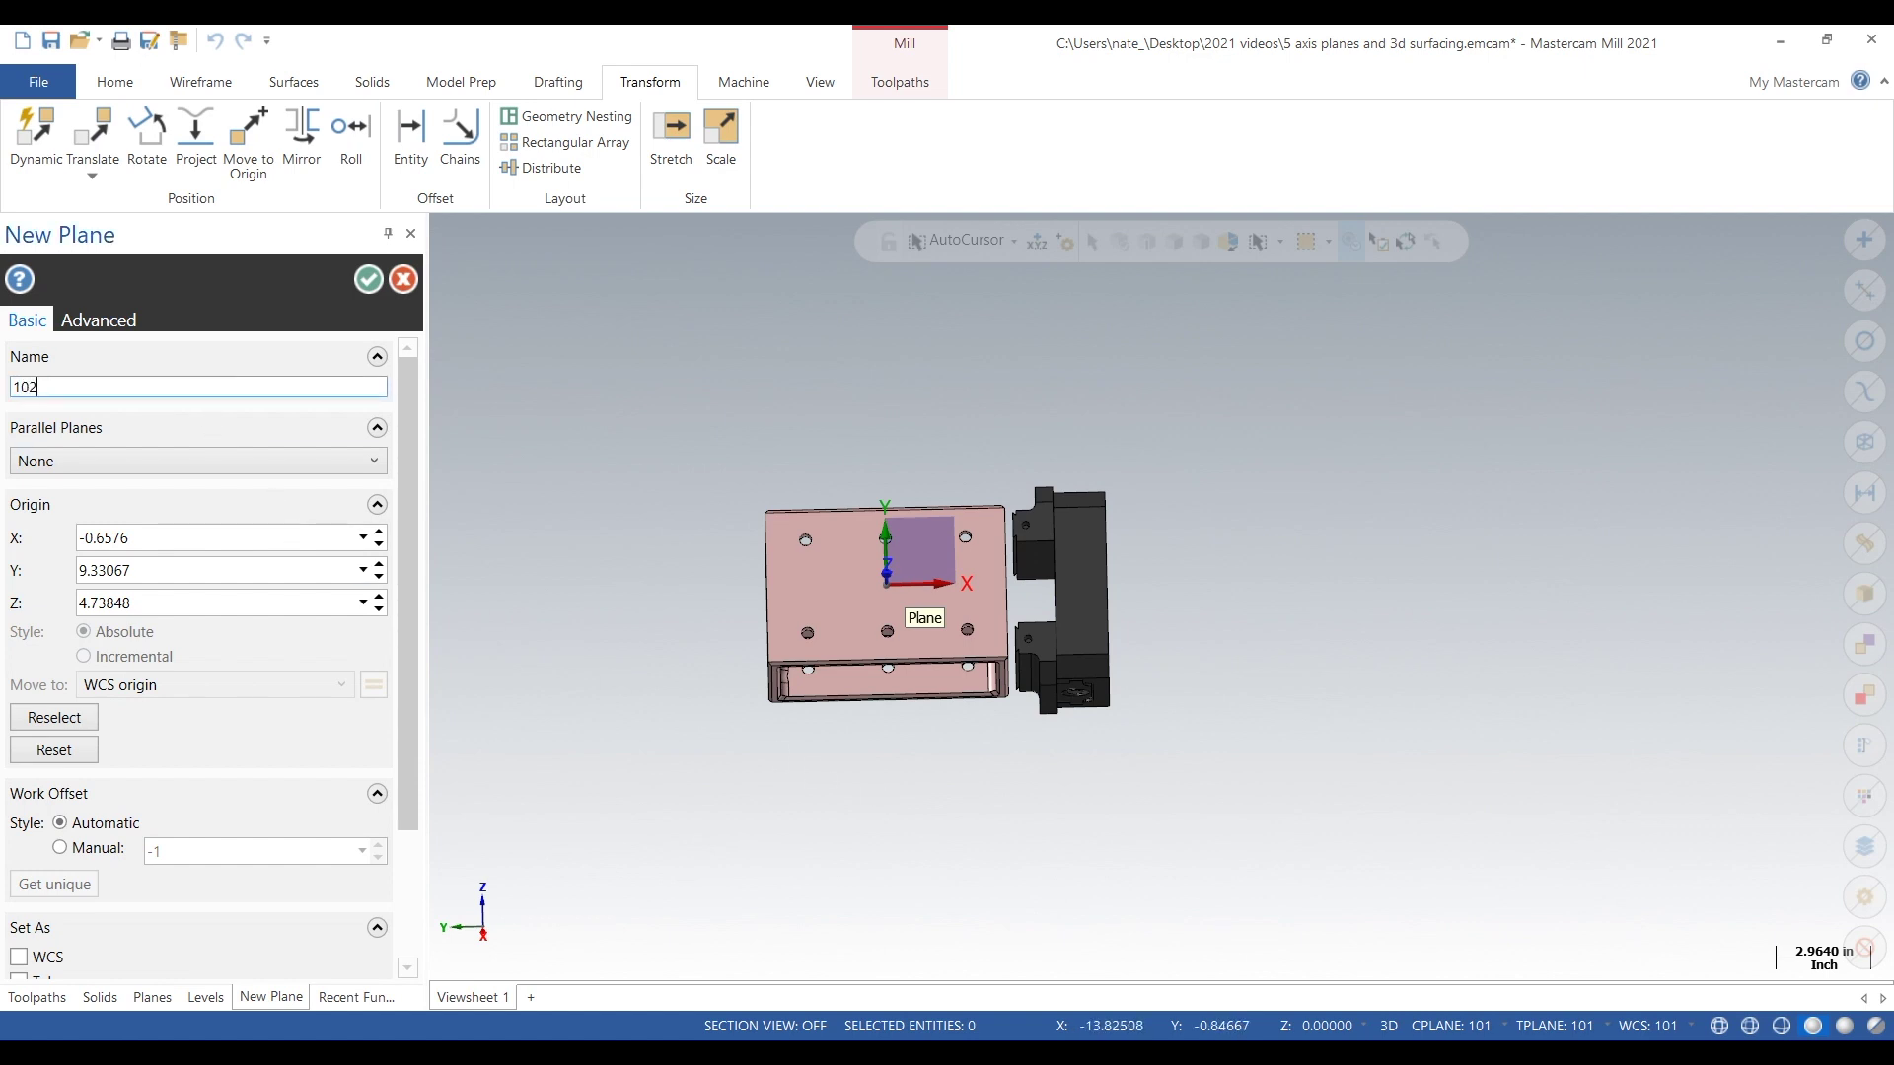
pyautogui.click(367, 282)
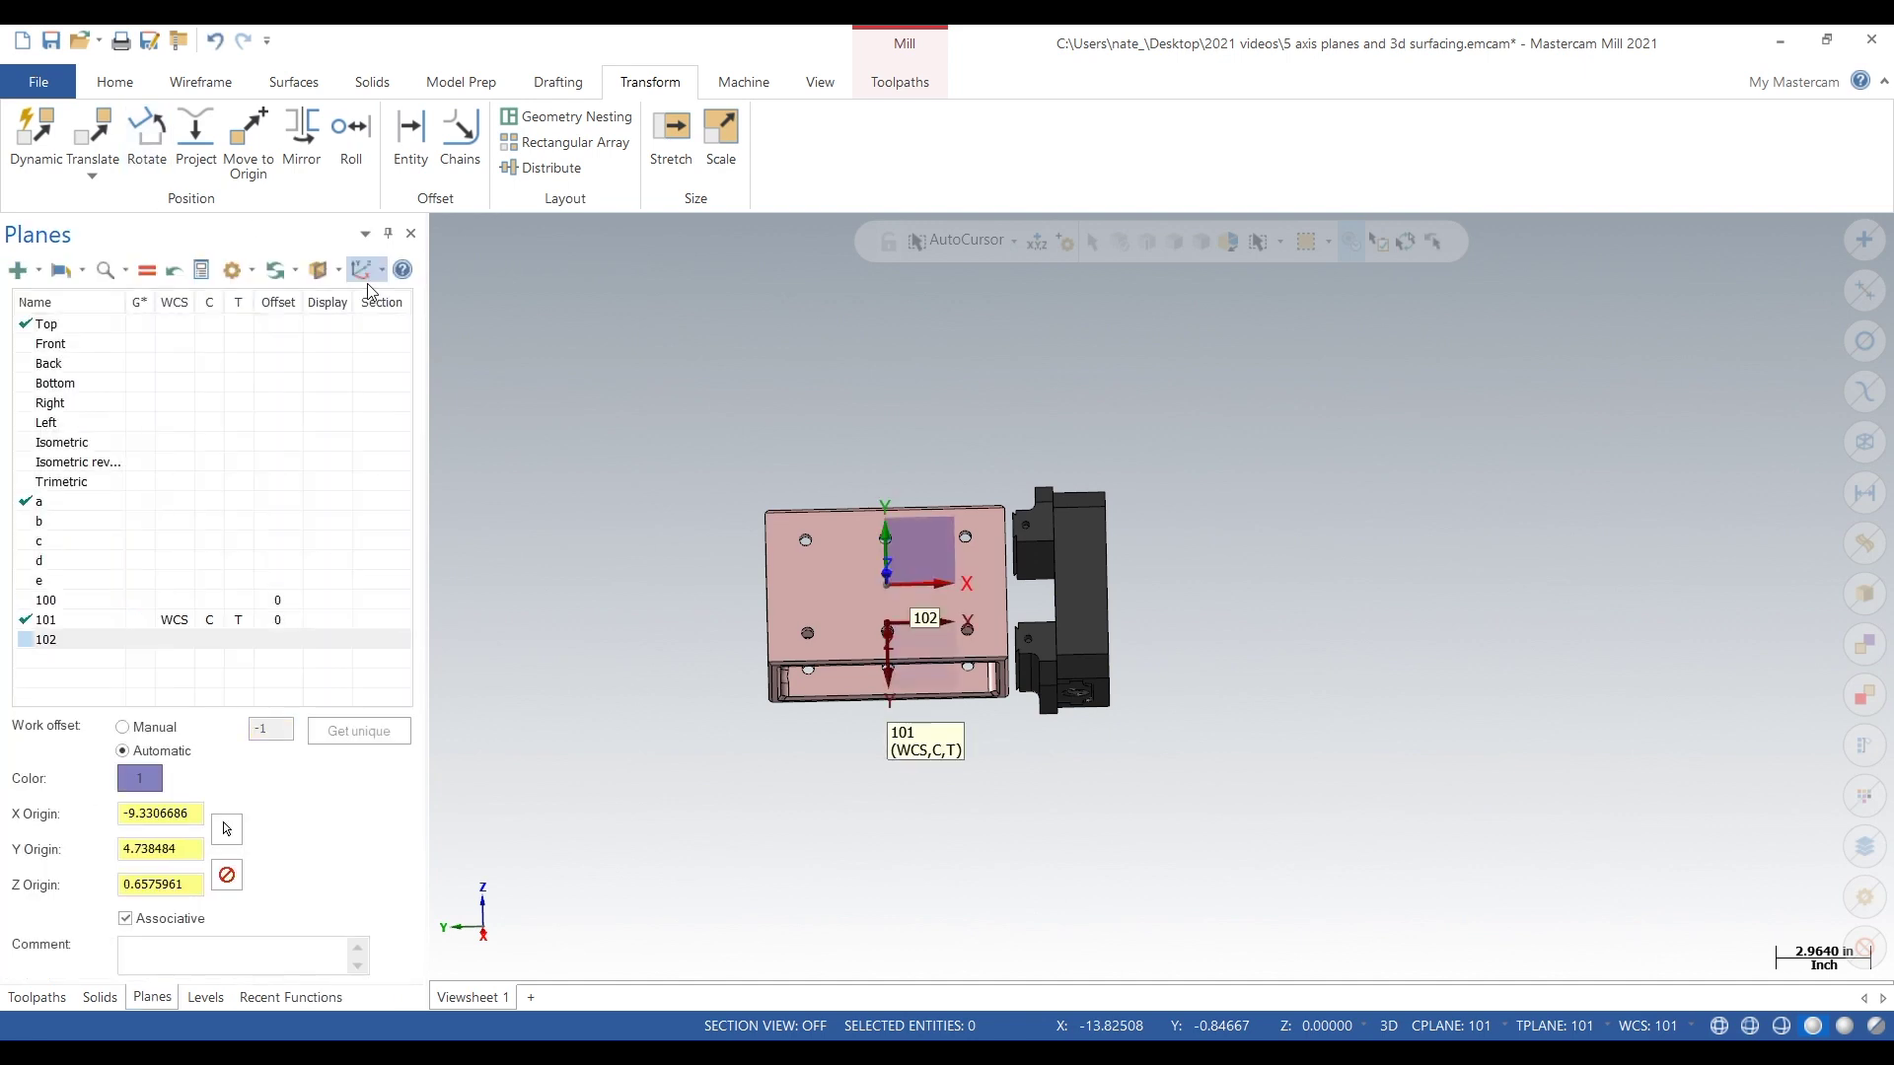
# - Set plane 102 as the WCS, view, construction and tool plane
pyautogui.rightClick(95, 650)
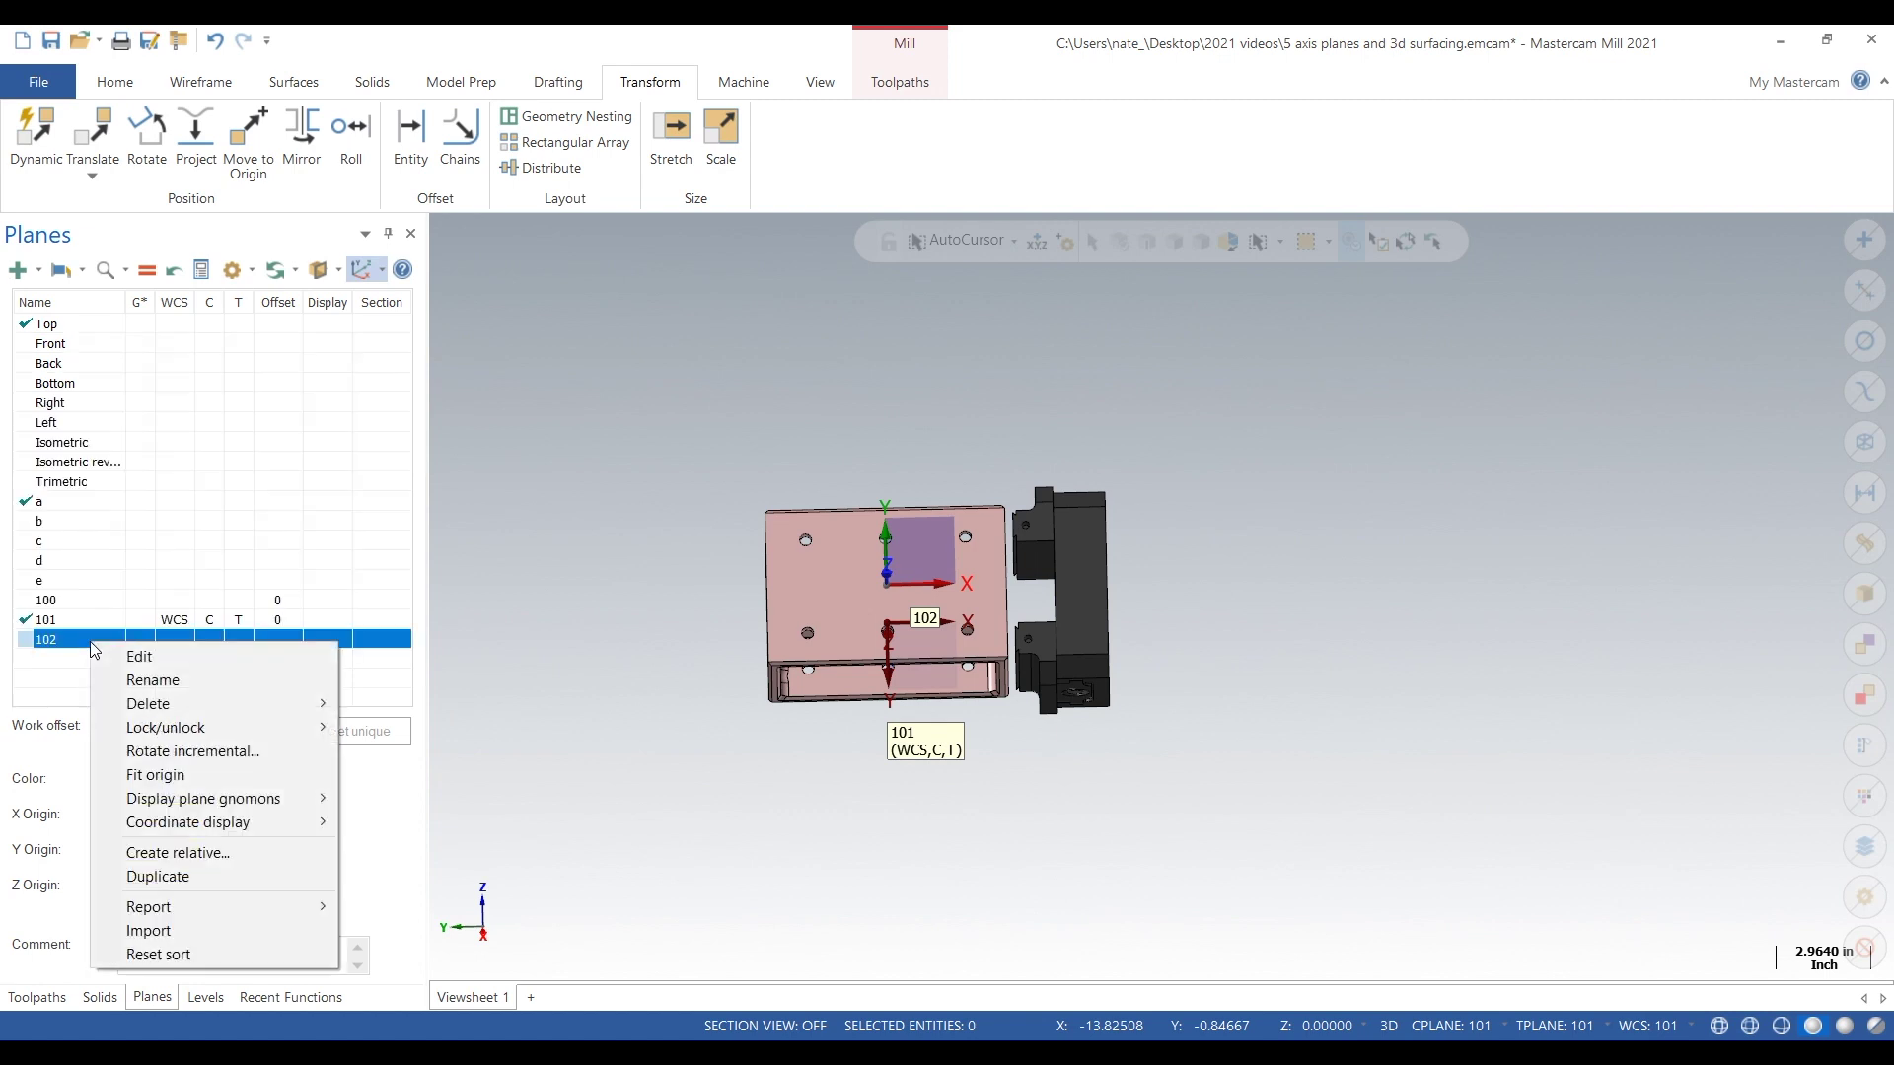
pyautogui.click(641, 815)
pyautogui.click(157, 643)
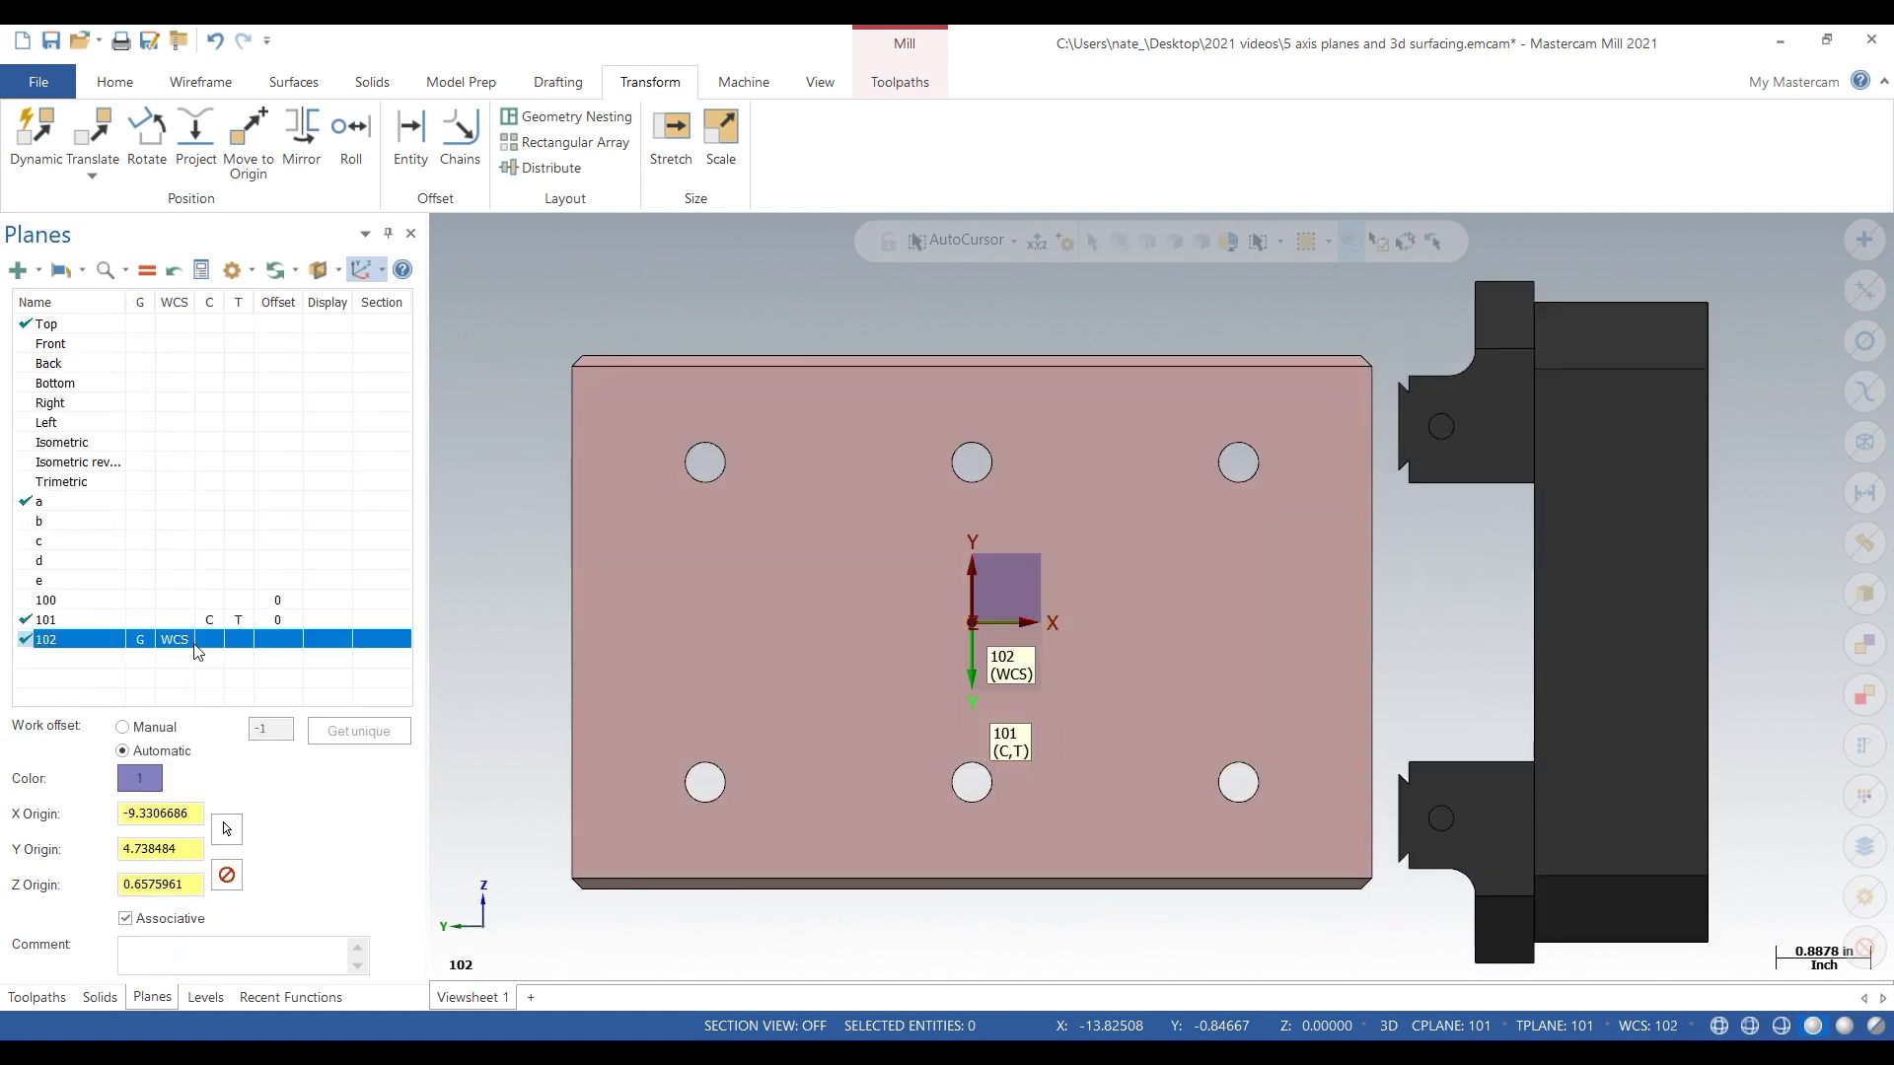
pyautogui.click(209, 643)
# - Give plane 102 a manual work offset of 0, dismissing the offset-already-used warning
pyautogui.click(124, 728)
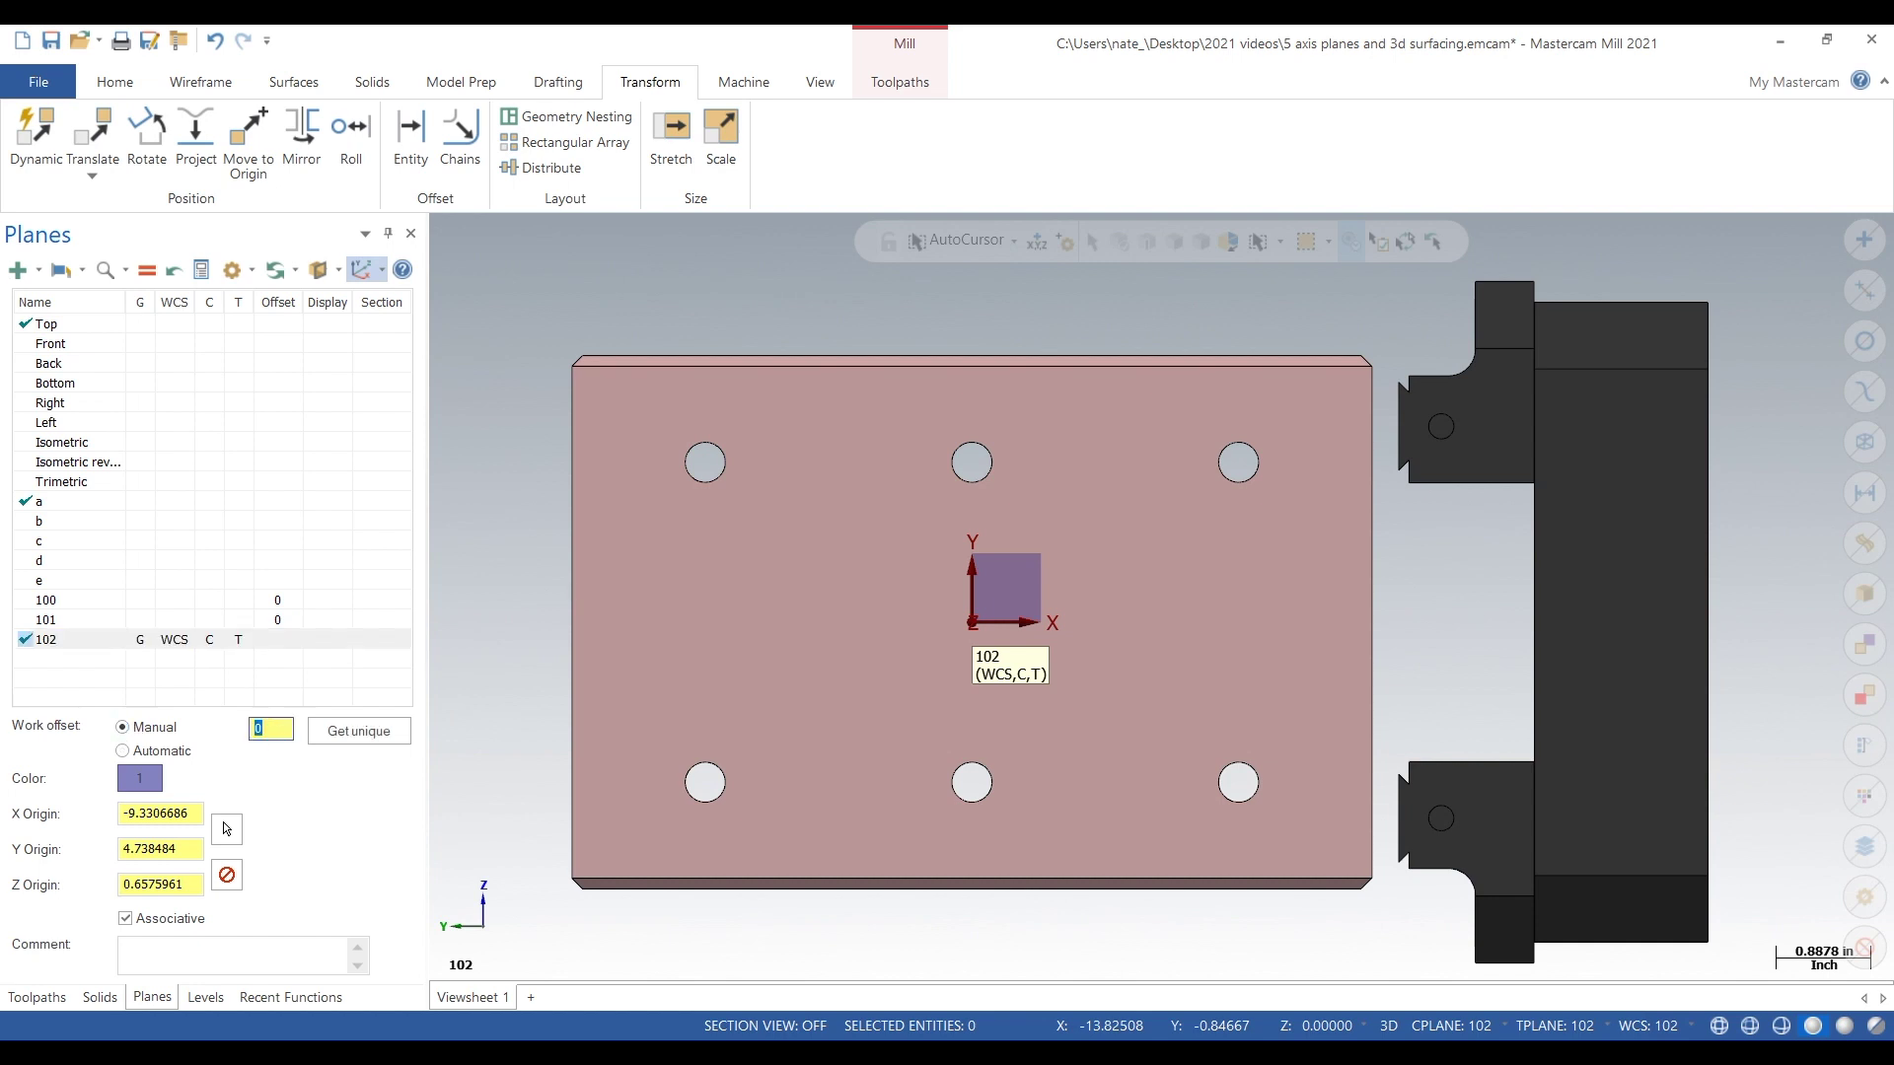
pyautogui.press('Return')
pyautogui.click(394, 412)
pyautogui.scroll(-1, 779, 453)
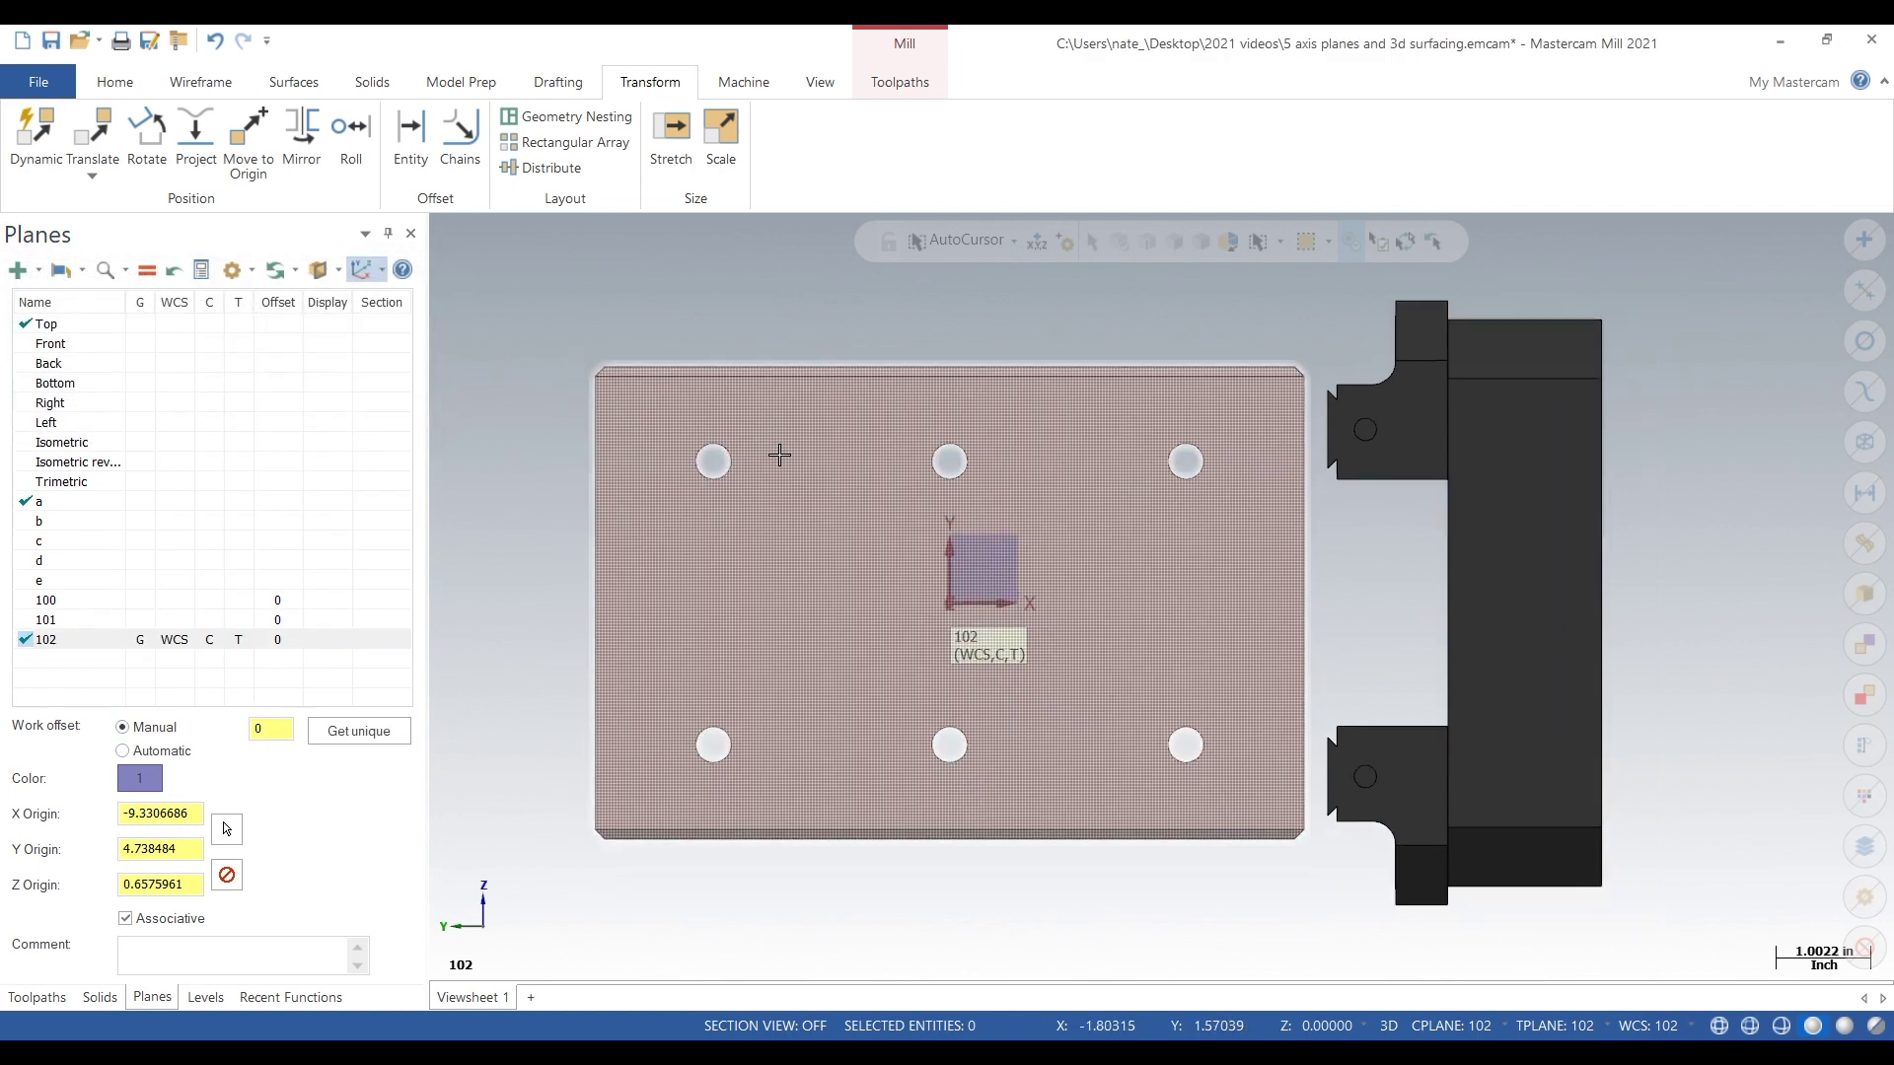
pyautogui.scroll(-2, 779, 454)
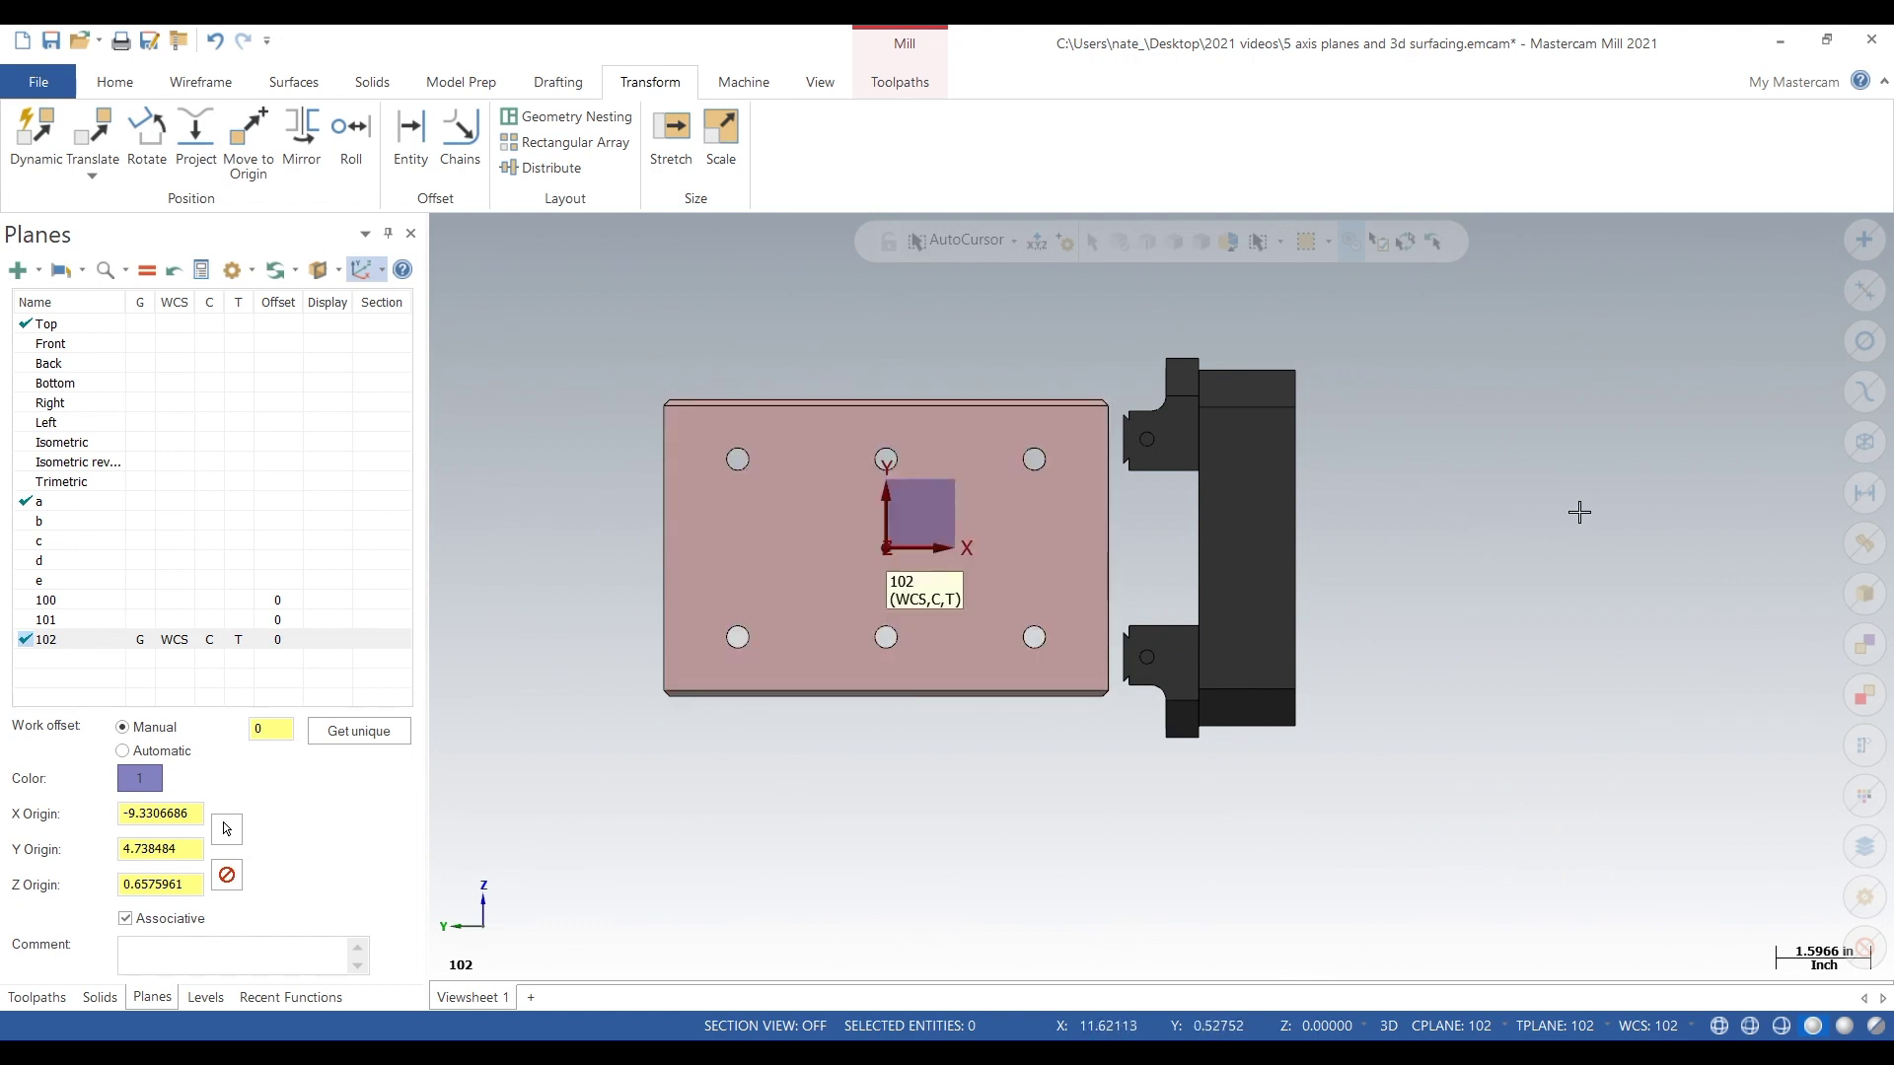
pyautogui.moveTo(1581, 562); pyautogui.dragTo(1572, 618, button='middle')
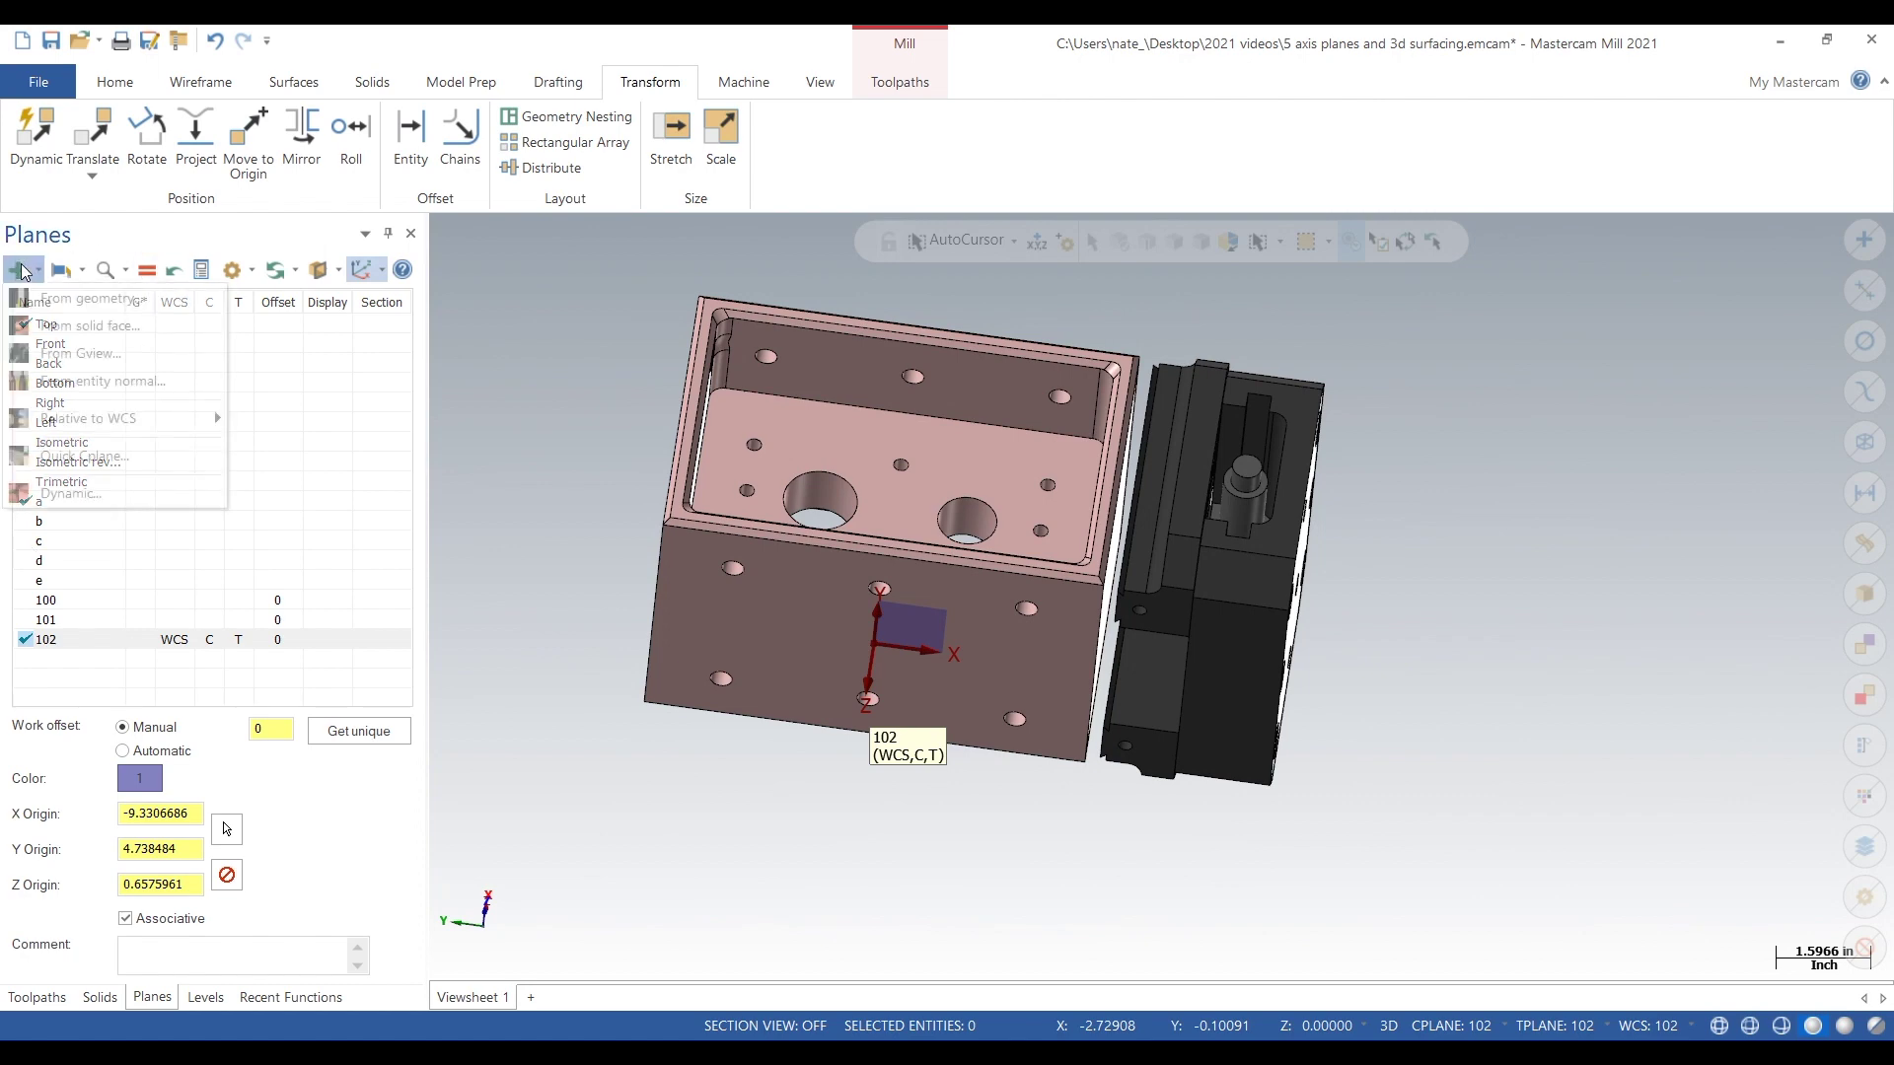
# - Create a plane from the pocket's flat floor face using orientation 4 of 8
pyautogui.click(83, 325)
pyautogui.scroll(2, 696, 299)
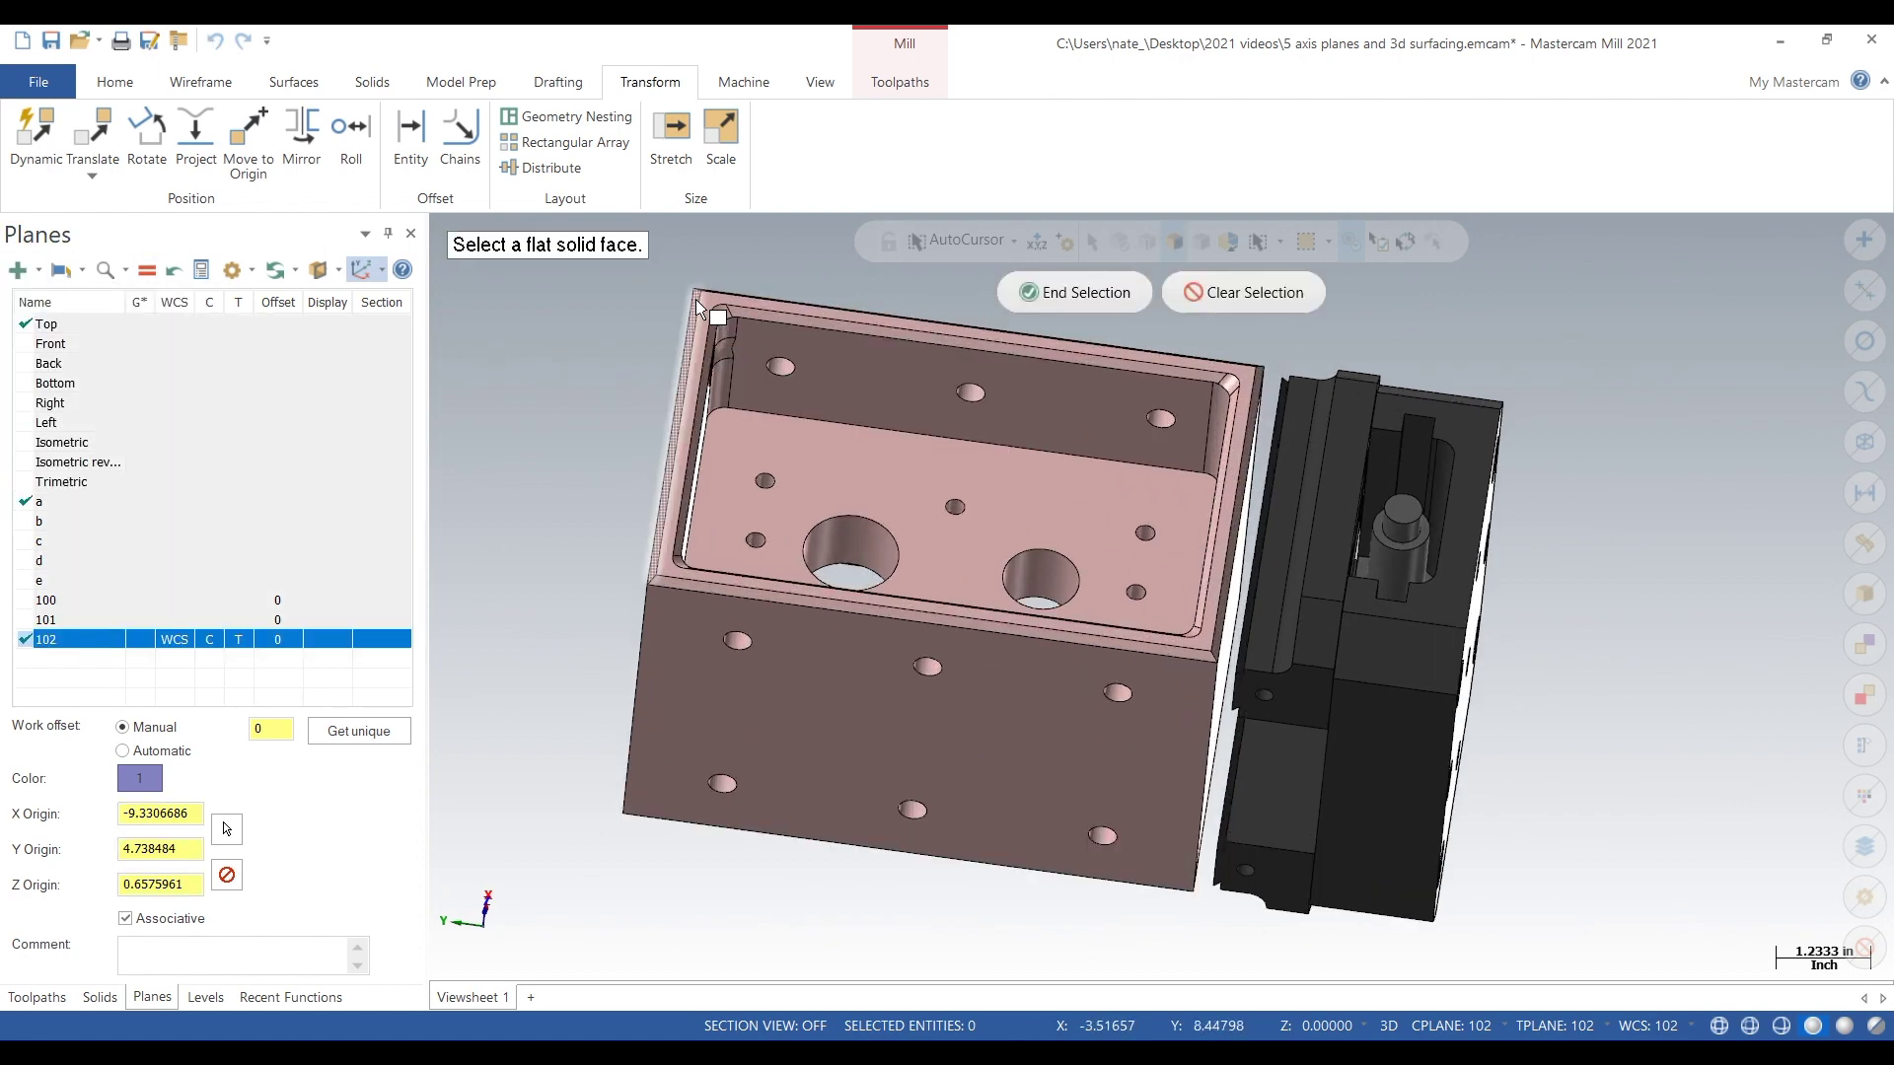
pyautogui.scroll(1, 701, 298)
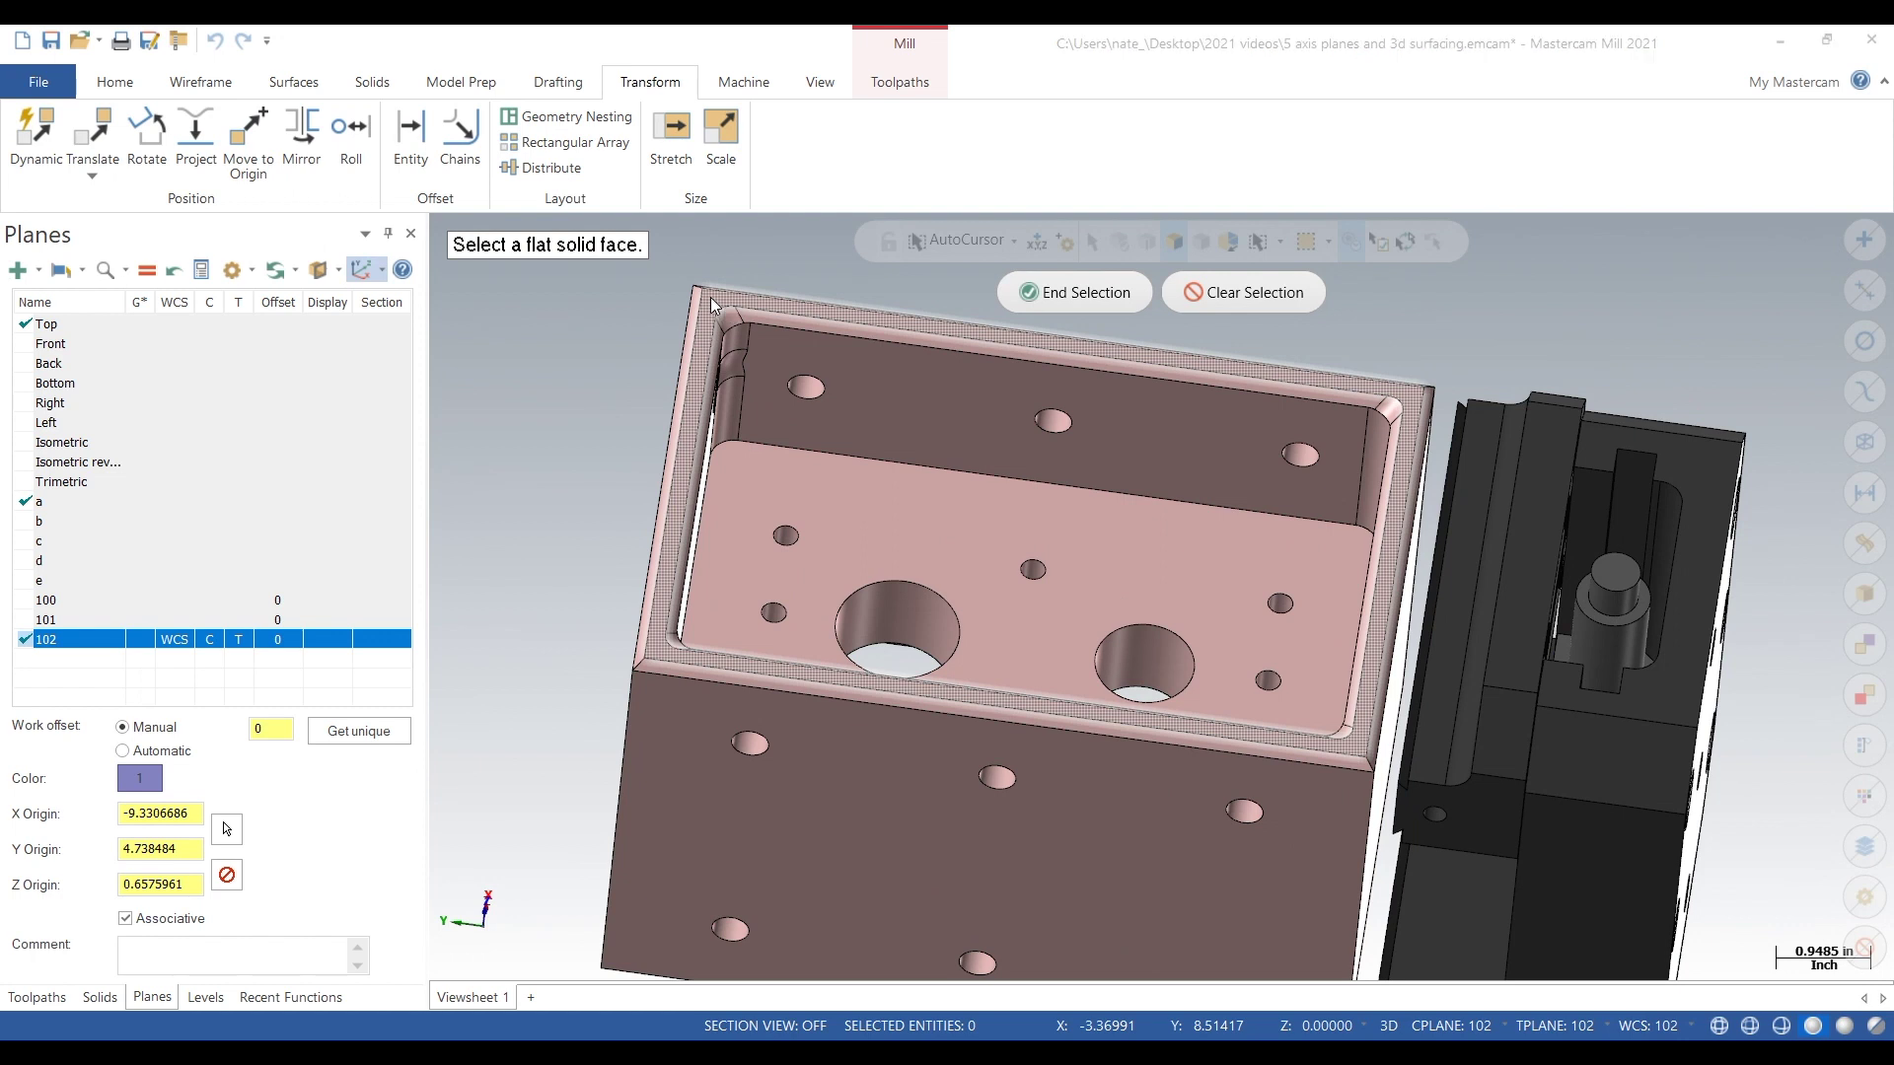
pyautogui.click(710, 298)
pyautogui.scroll(-1, 803, 405)
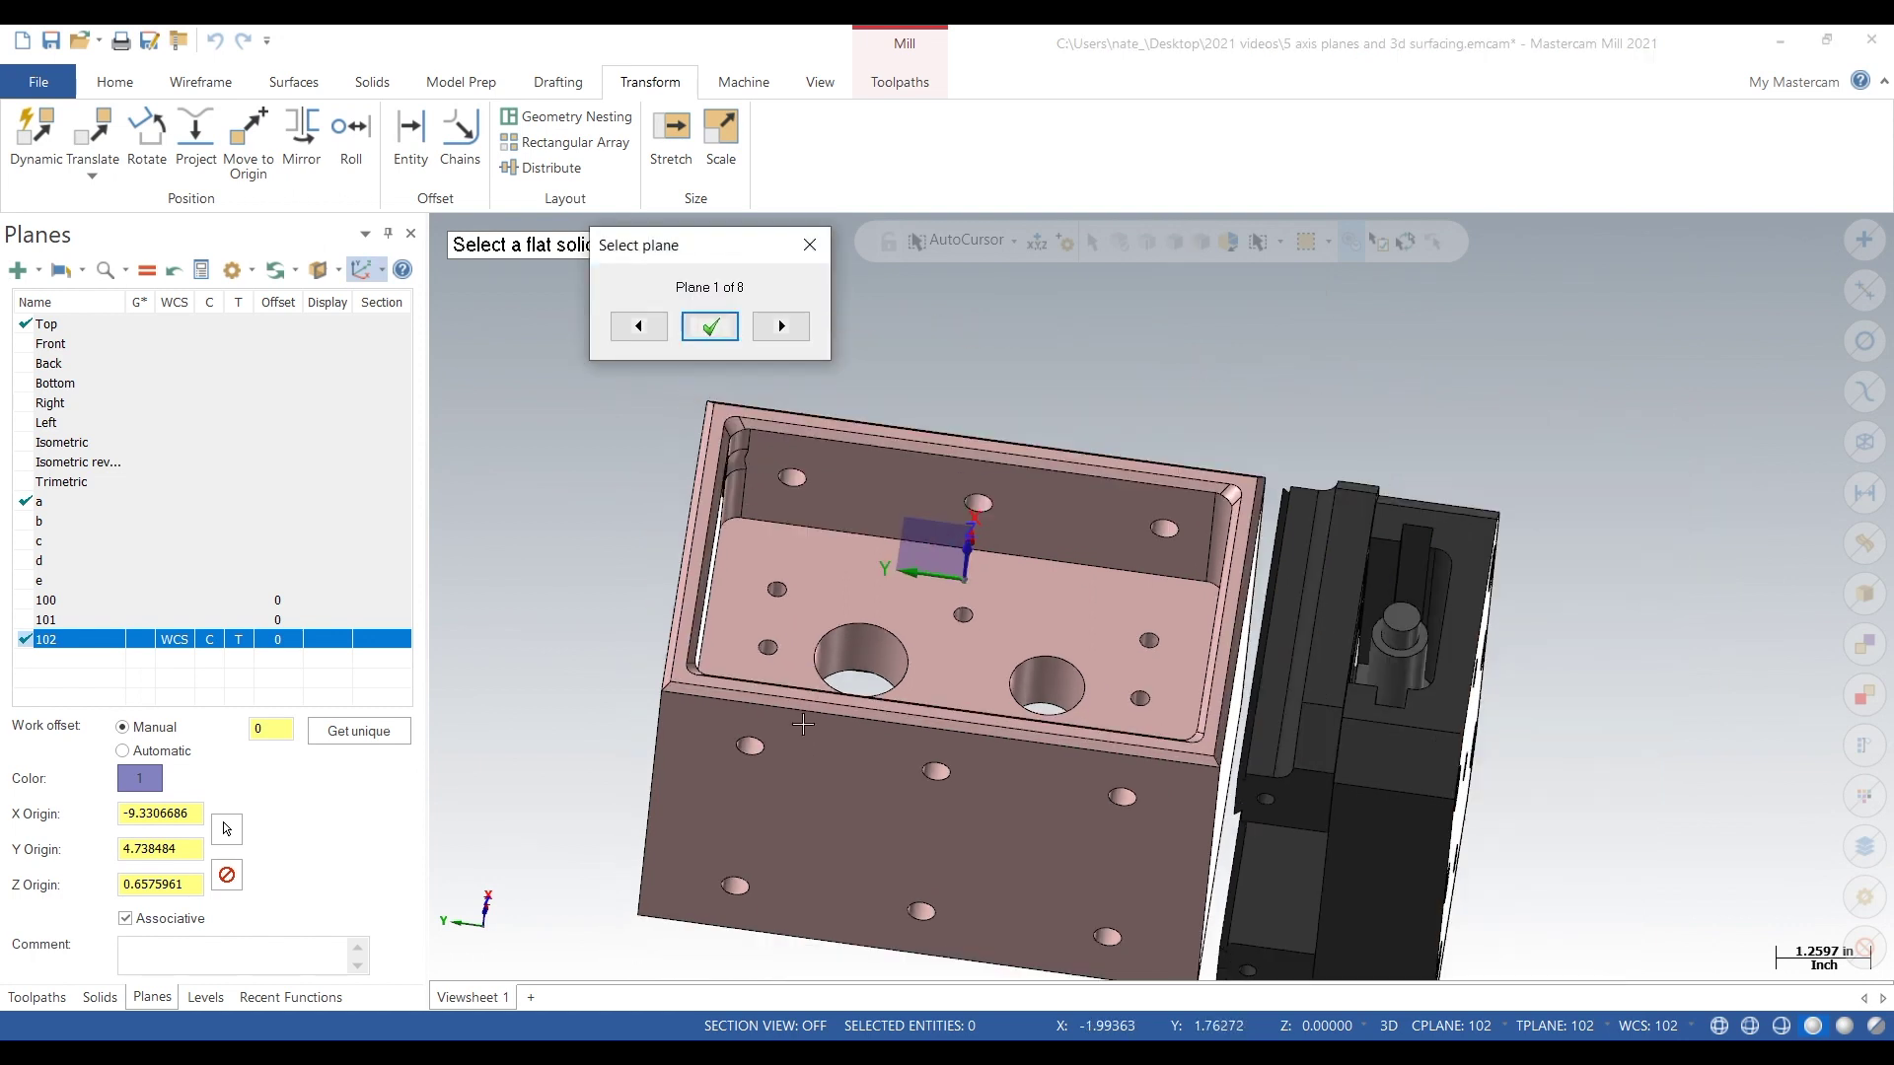
pyautogui.click(779, 324)
pyautogui.click(781, 325)
pyautogui.click(785, 333)
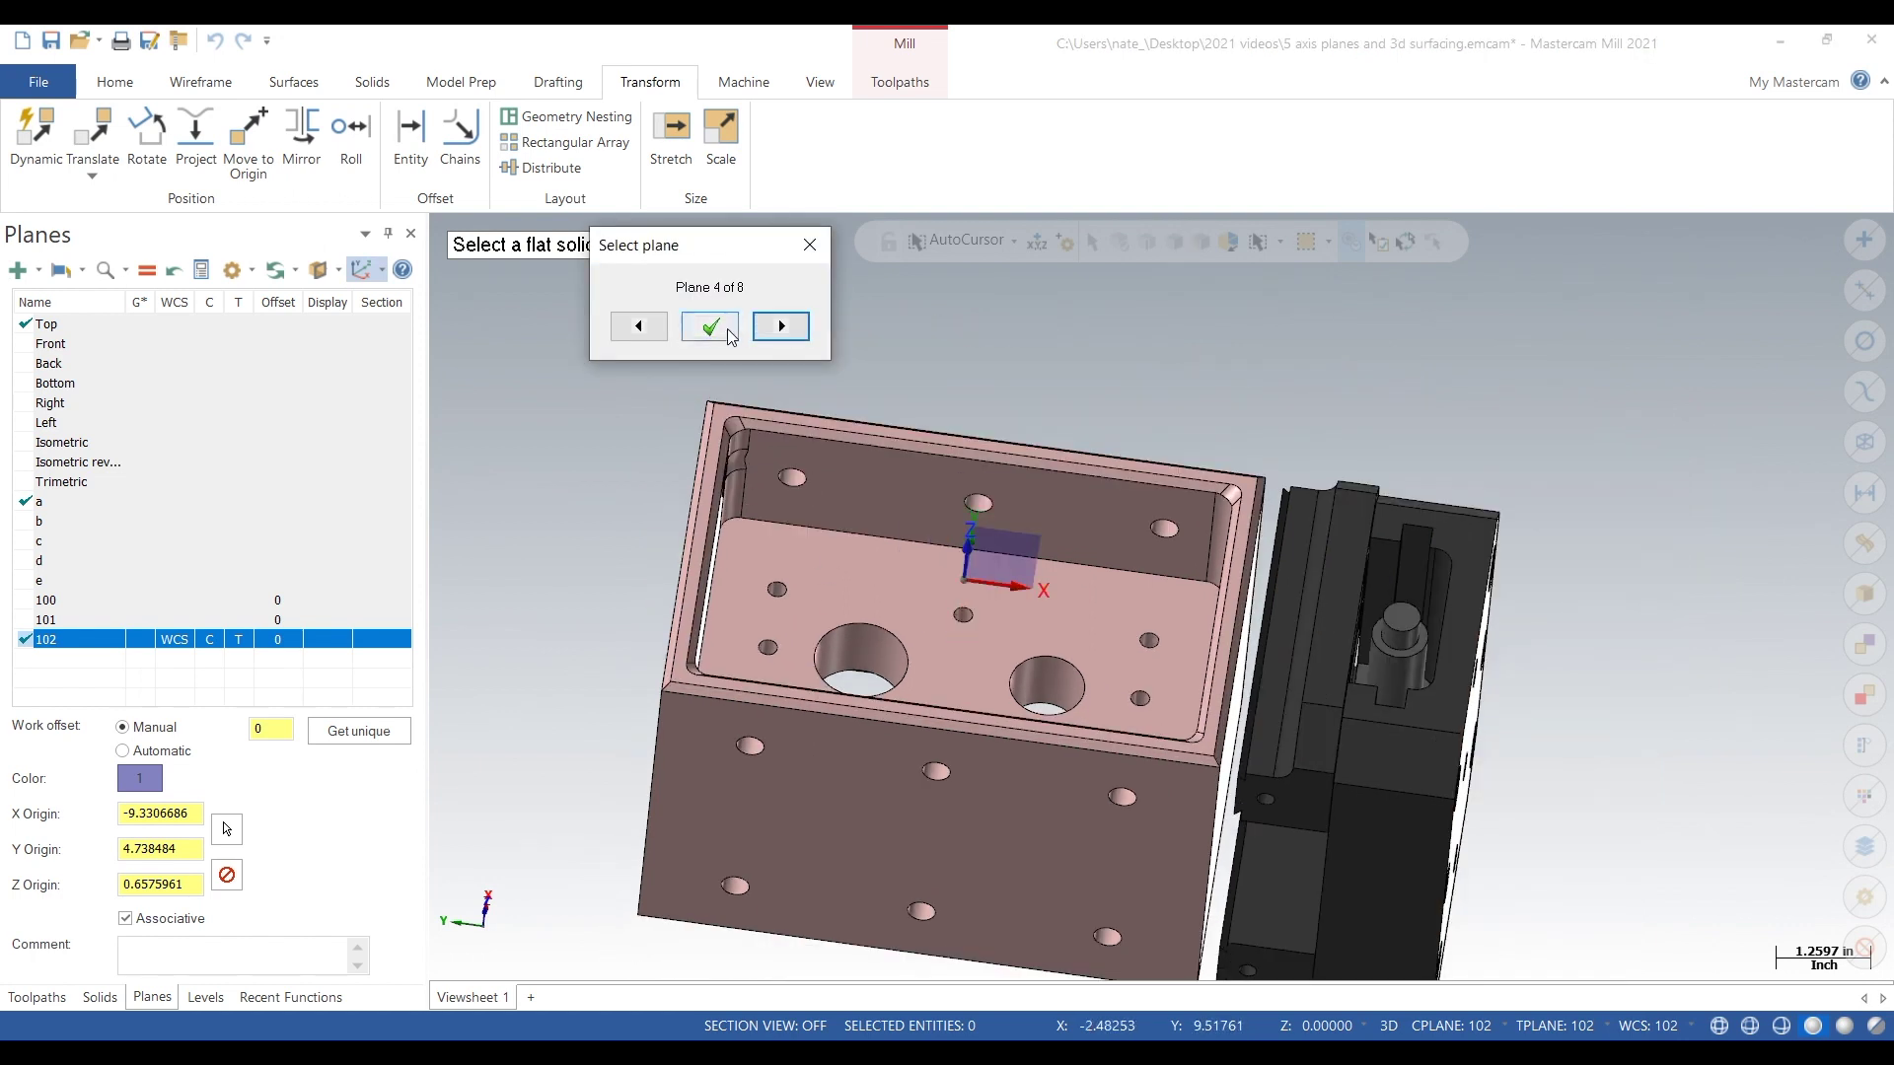
pyautogui.click(723, 328)
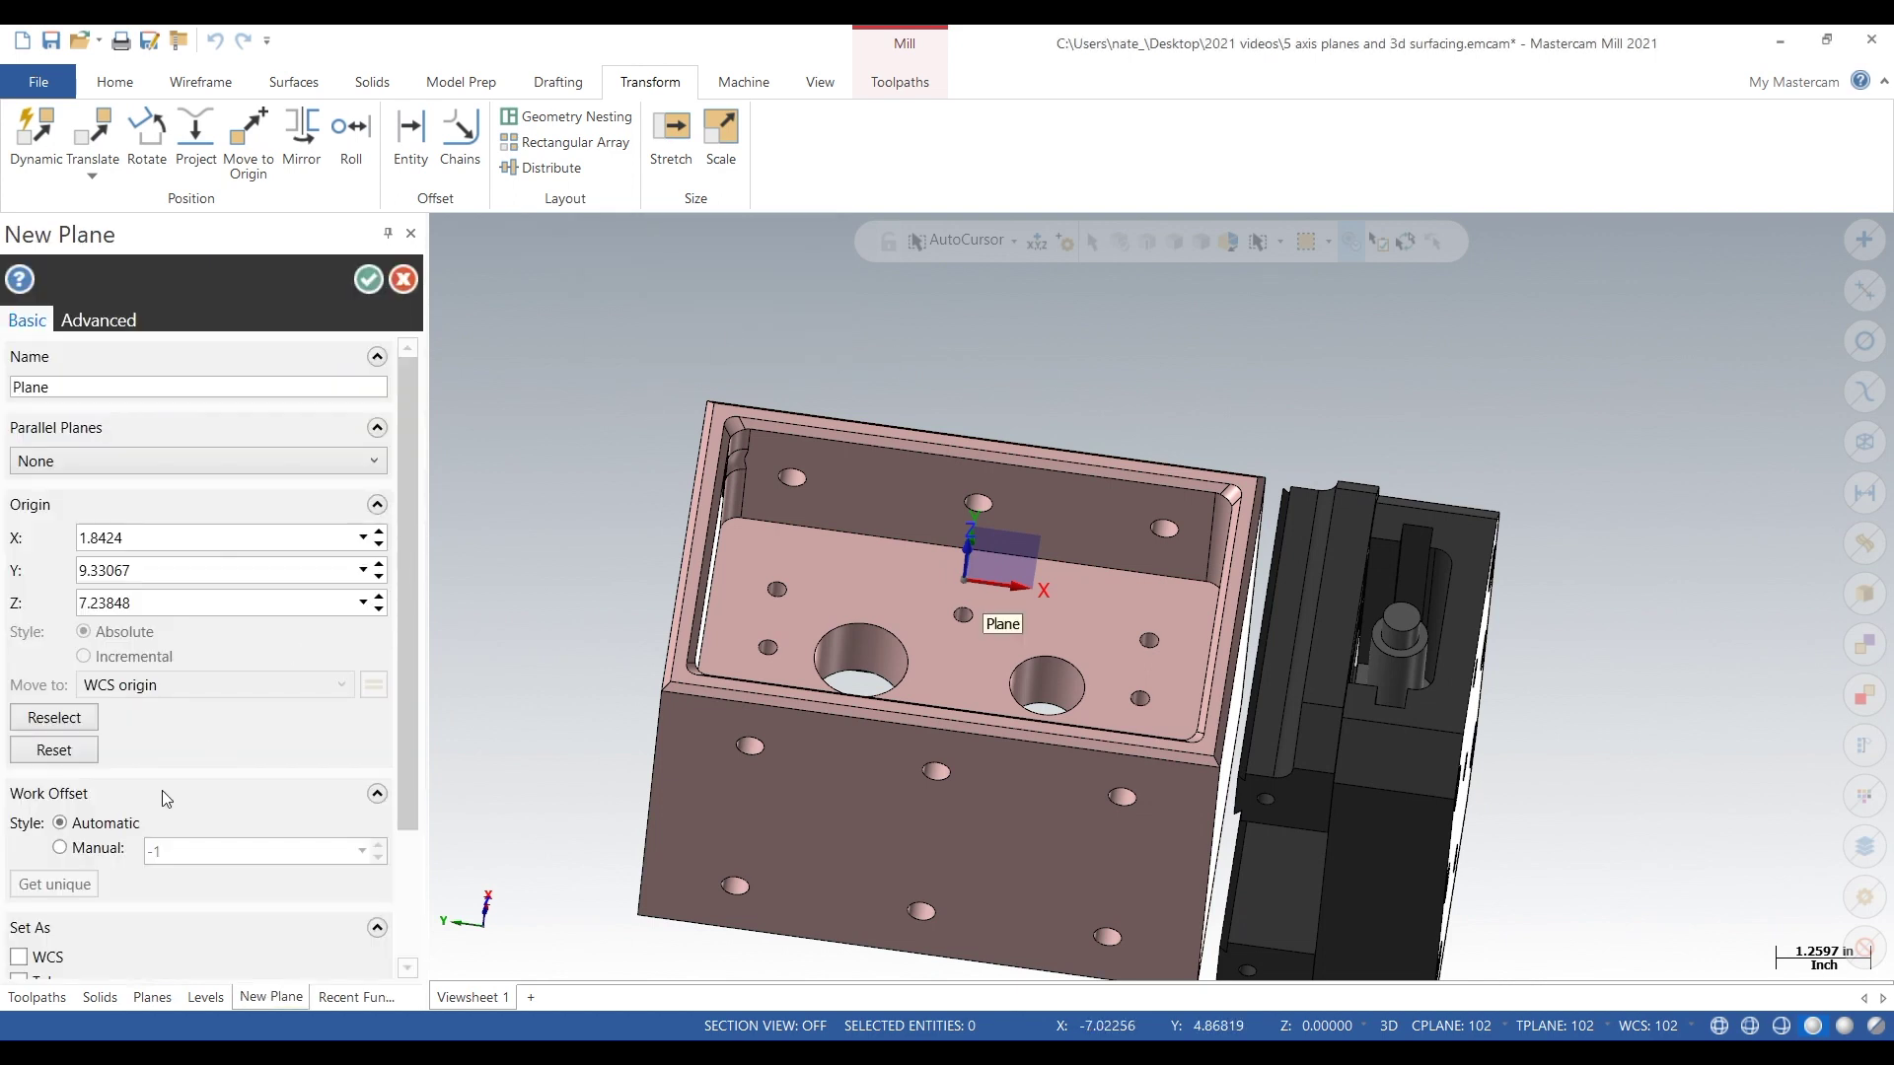
# - Give the plane a manual work offset, name it 103, and create it
pyautogui.click(61, 849)
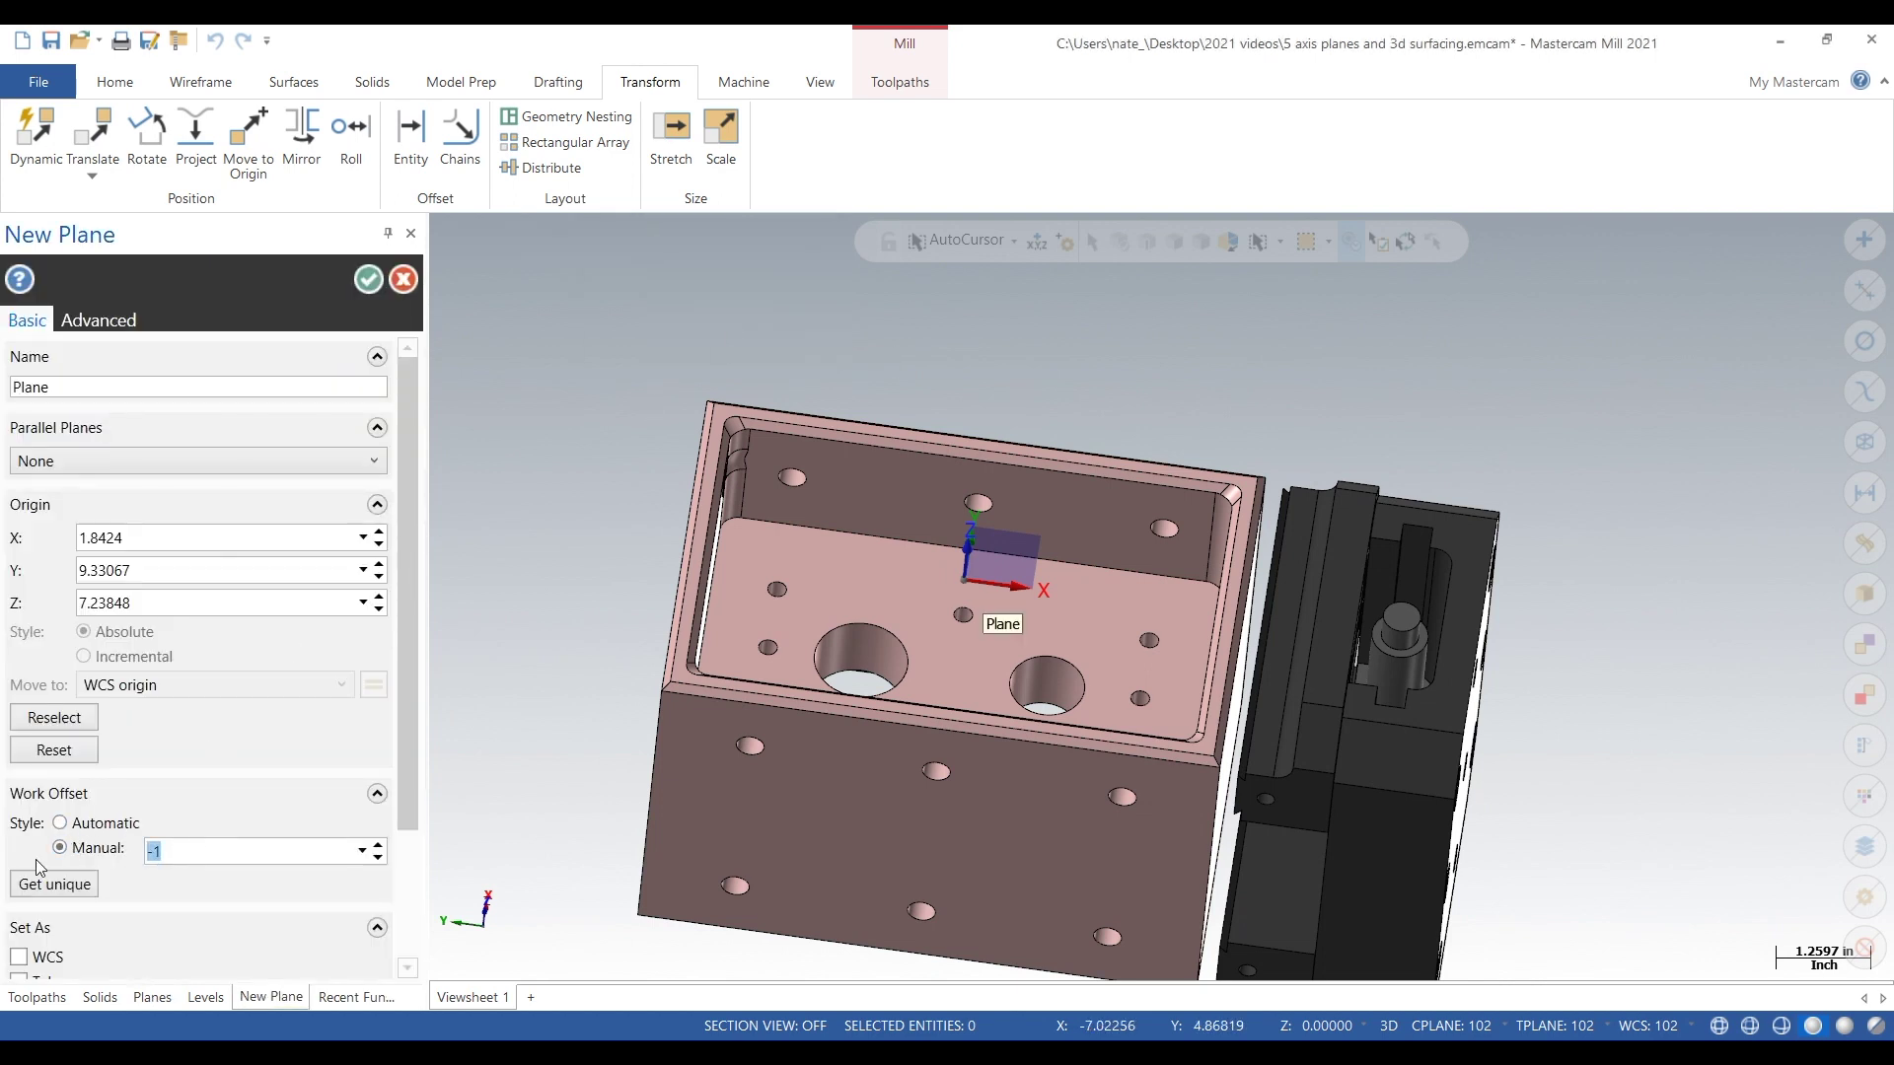
pyautogui.click(144, 388)
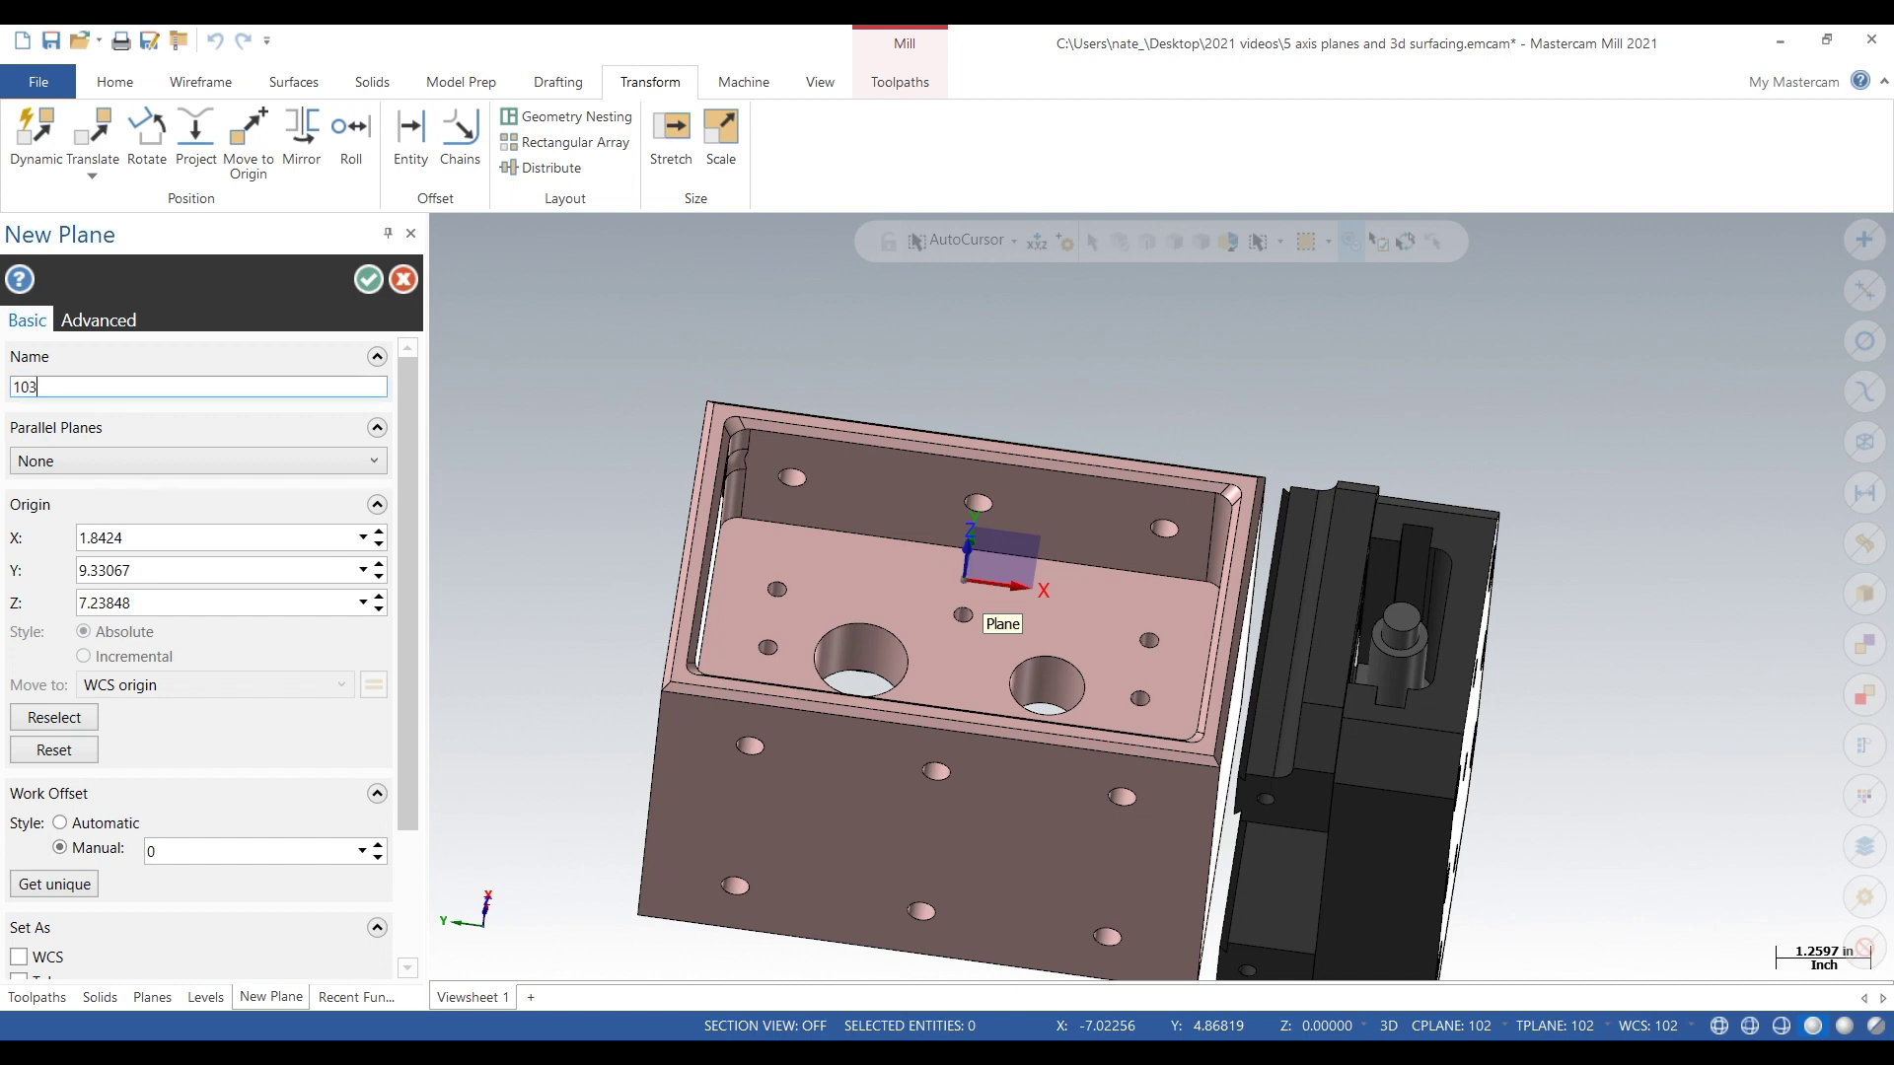
pyautogui.click(368, 279)
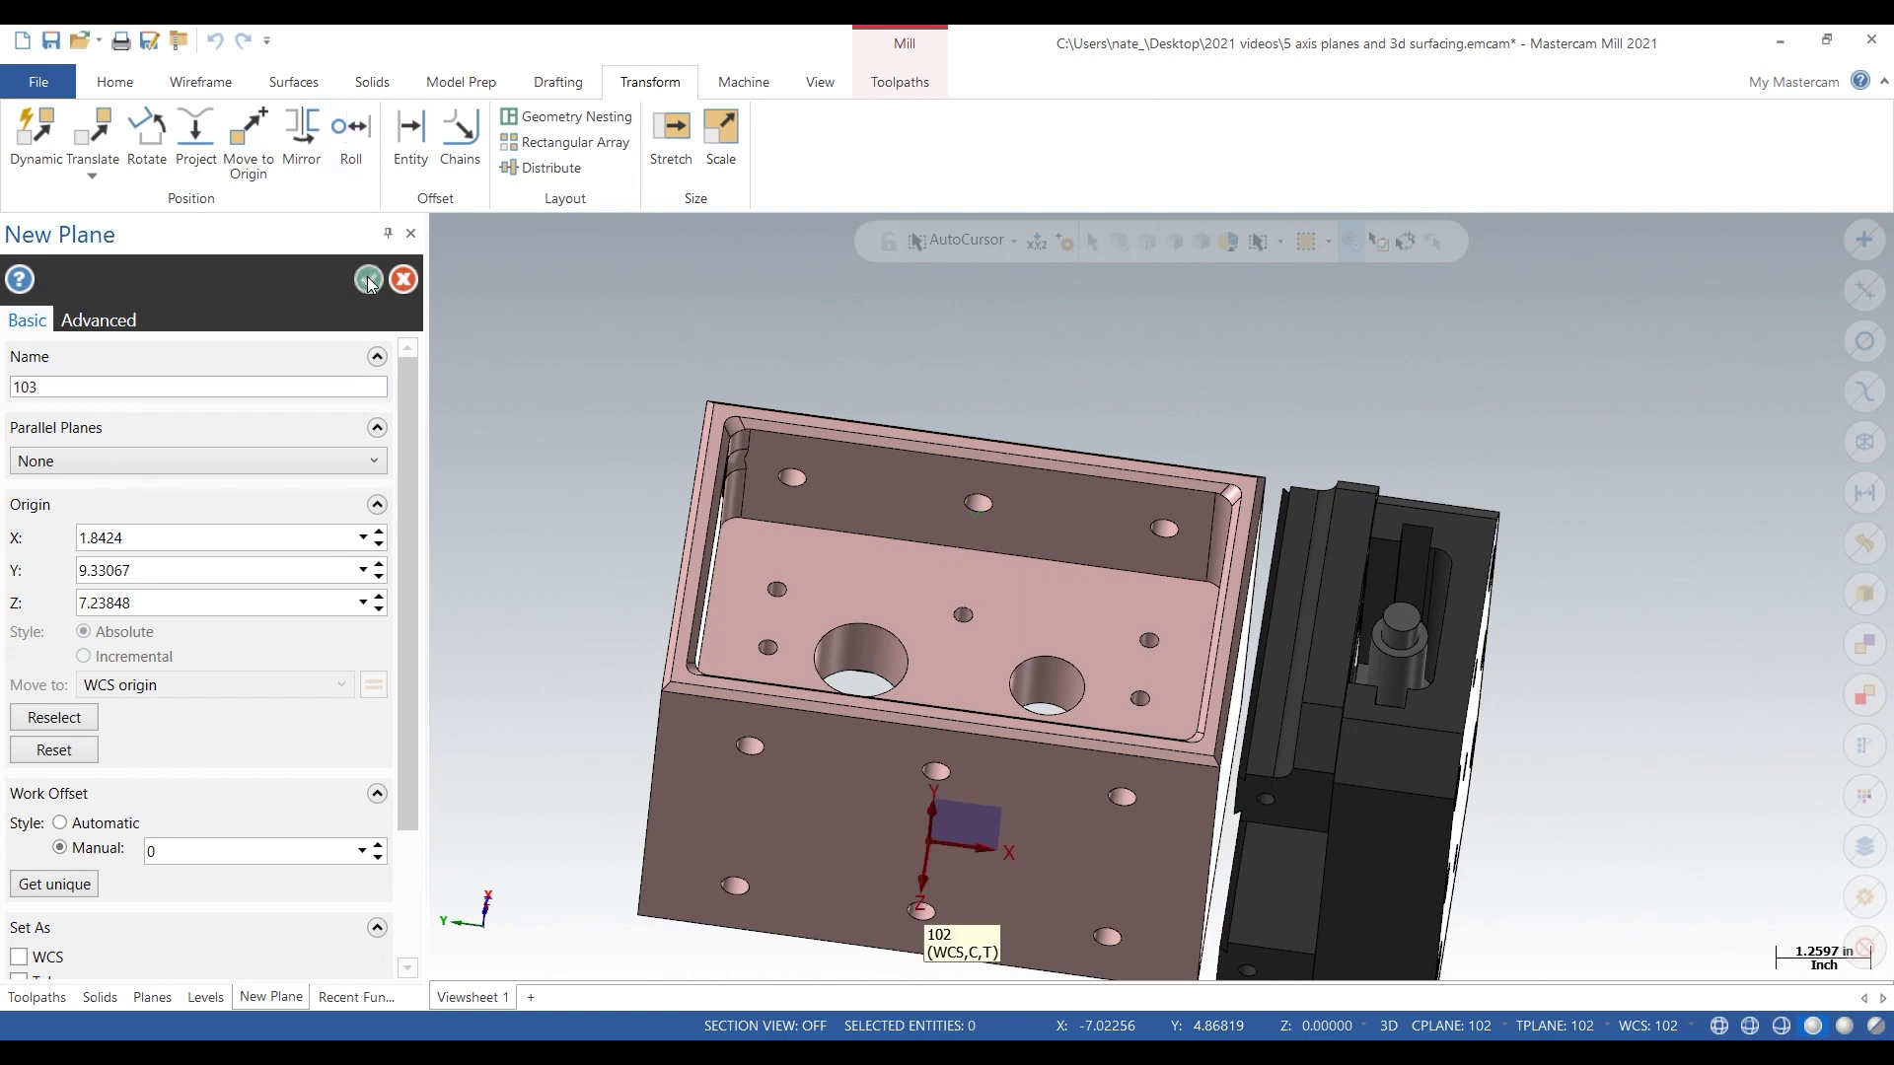
# - Make plane 103 the WCS, construction and tool plane
pyautogui.click(140, 663)
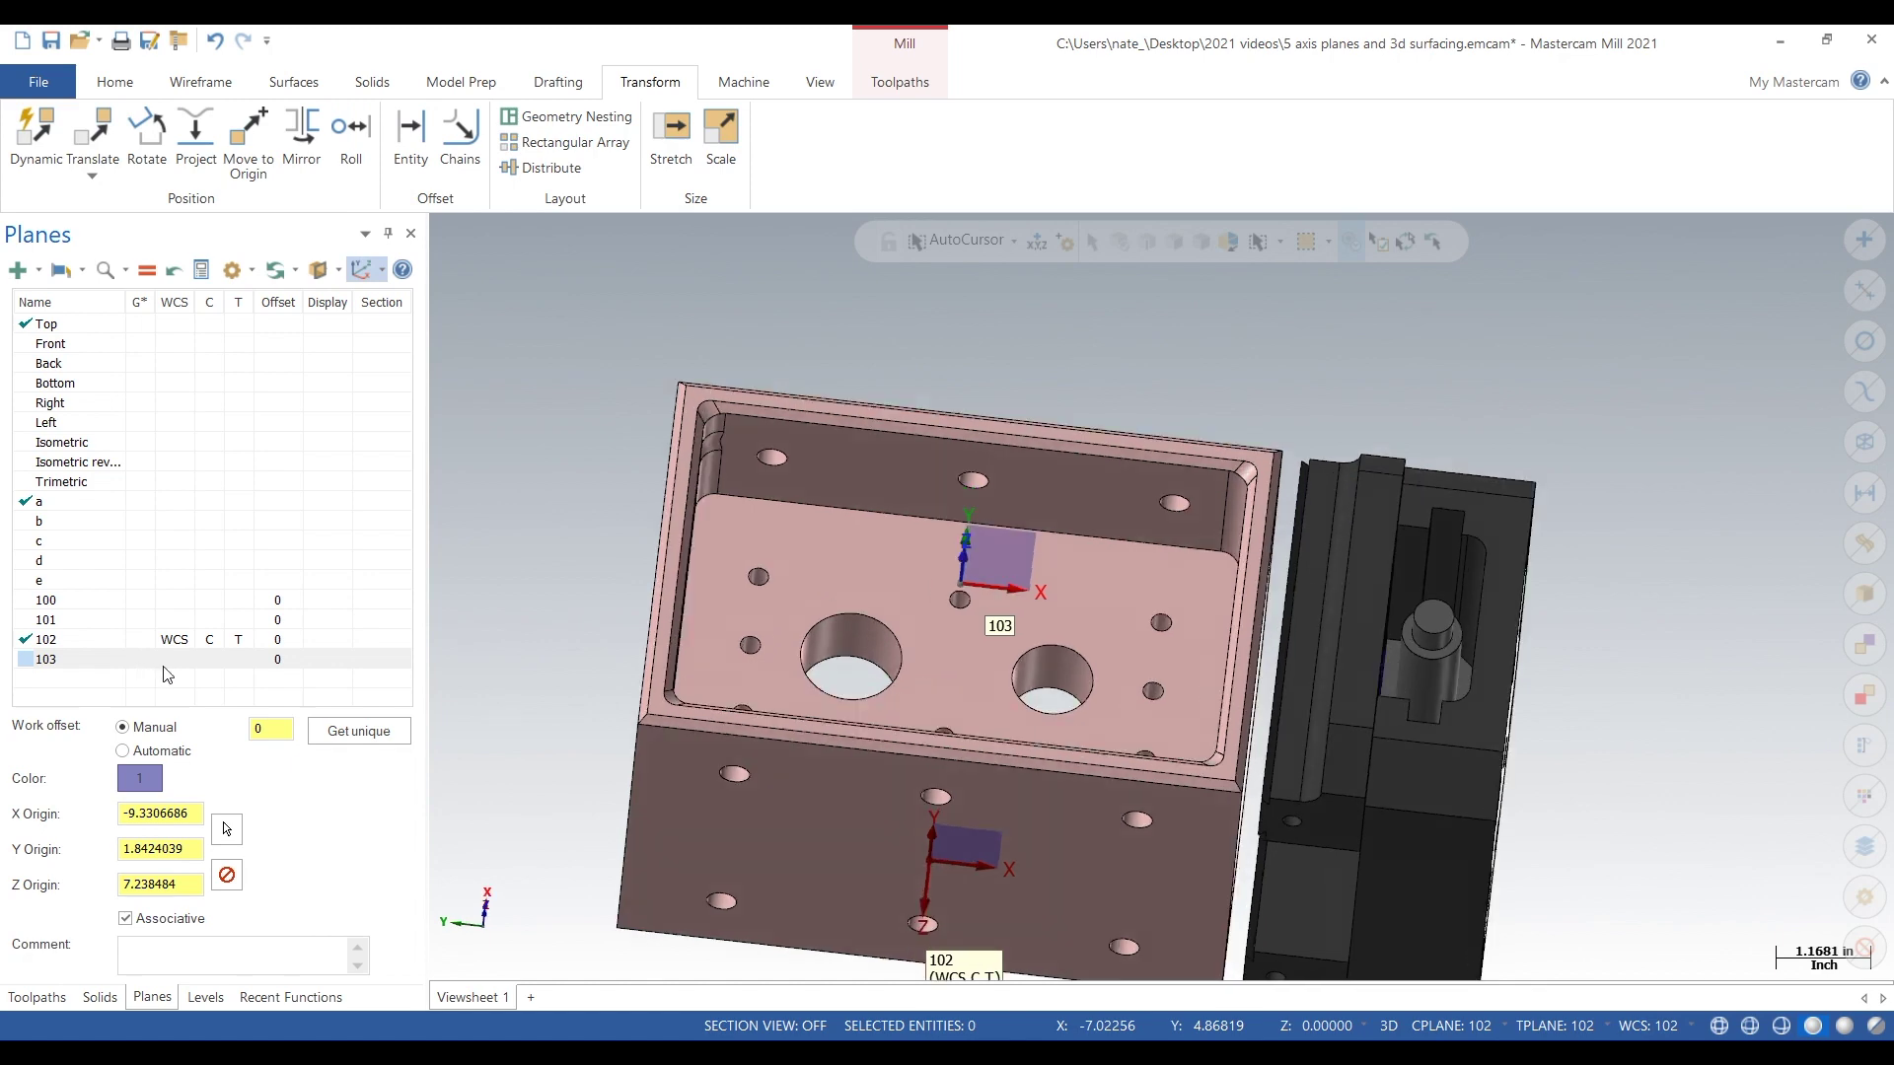
pyautogui.scroll(-3, 959, 597)
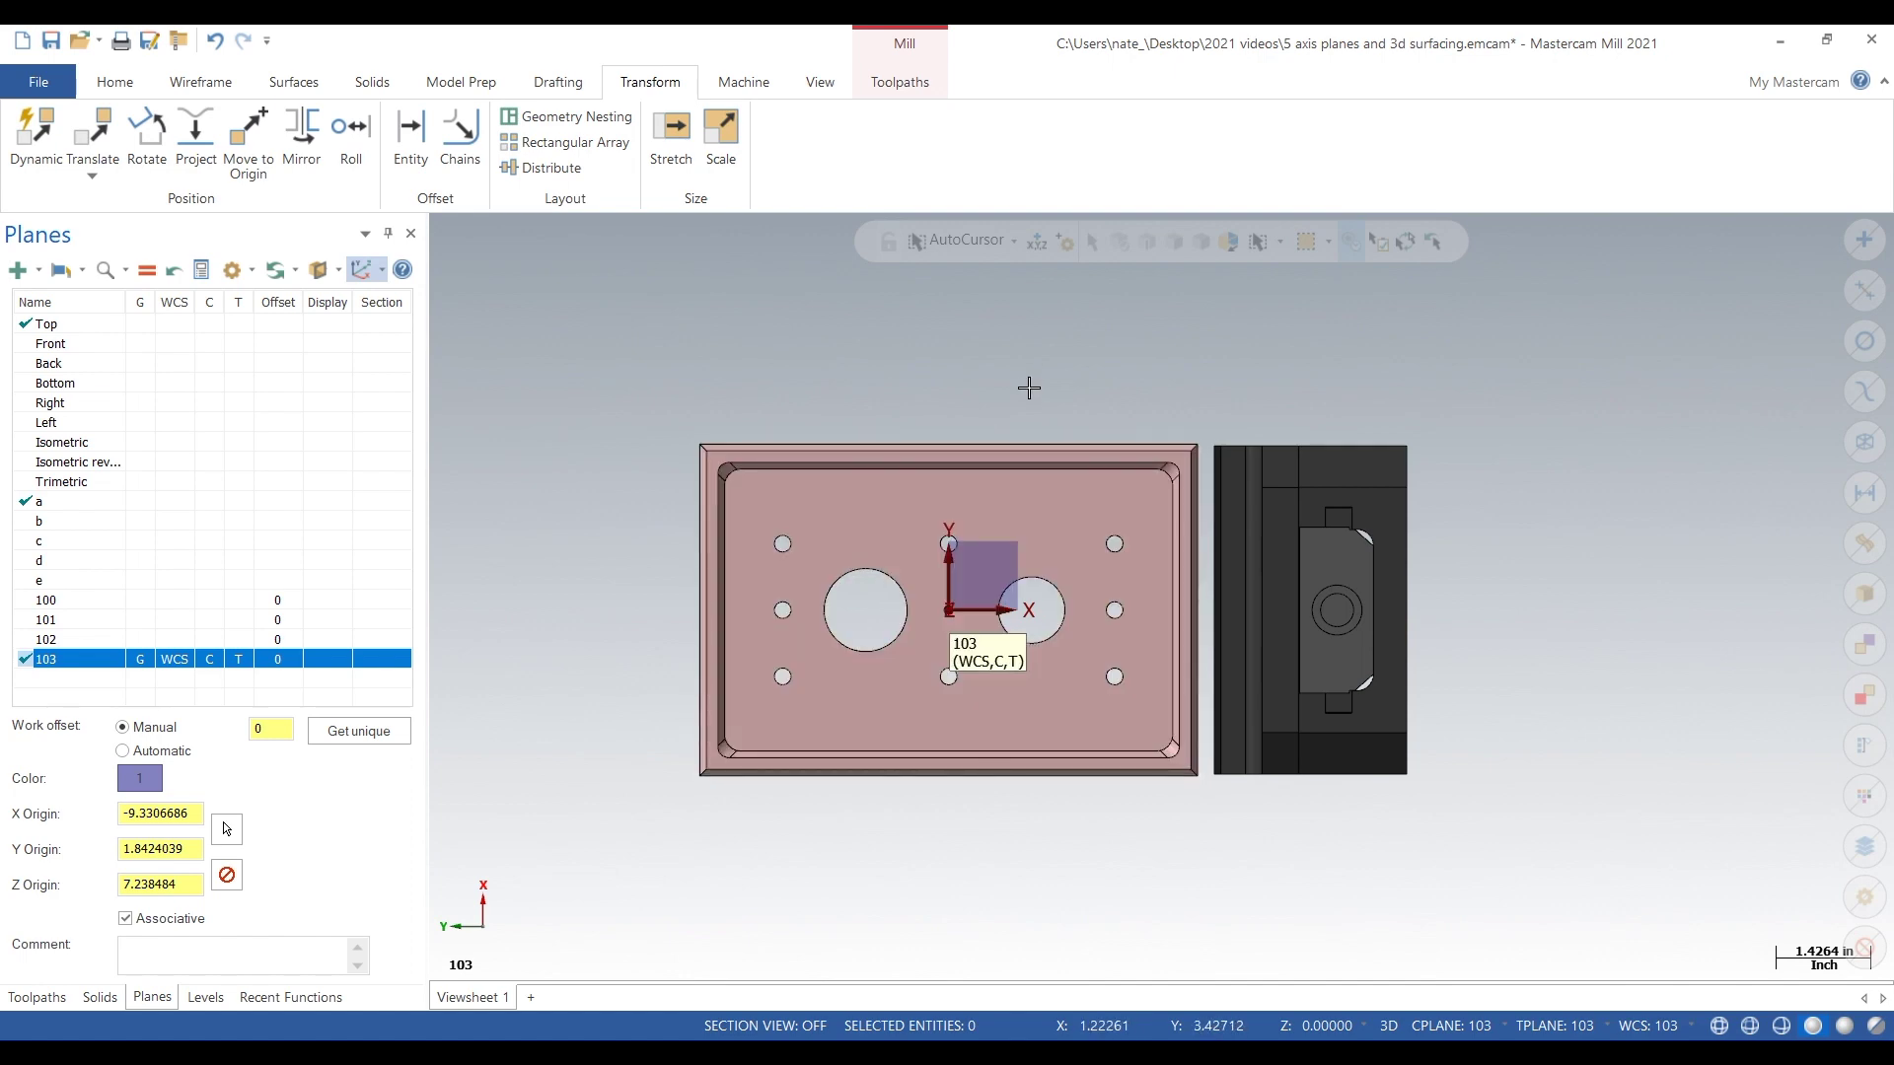
pyautogui.moveTo(1020, 379); pyautogui.dragTo(1016, 698, button='middle')
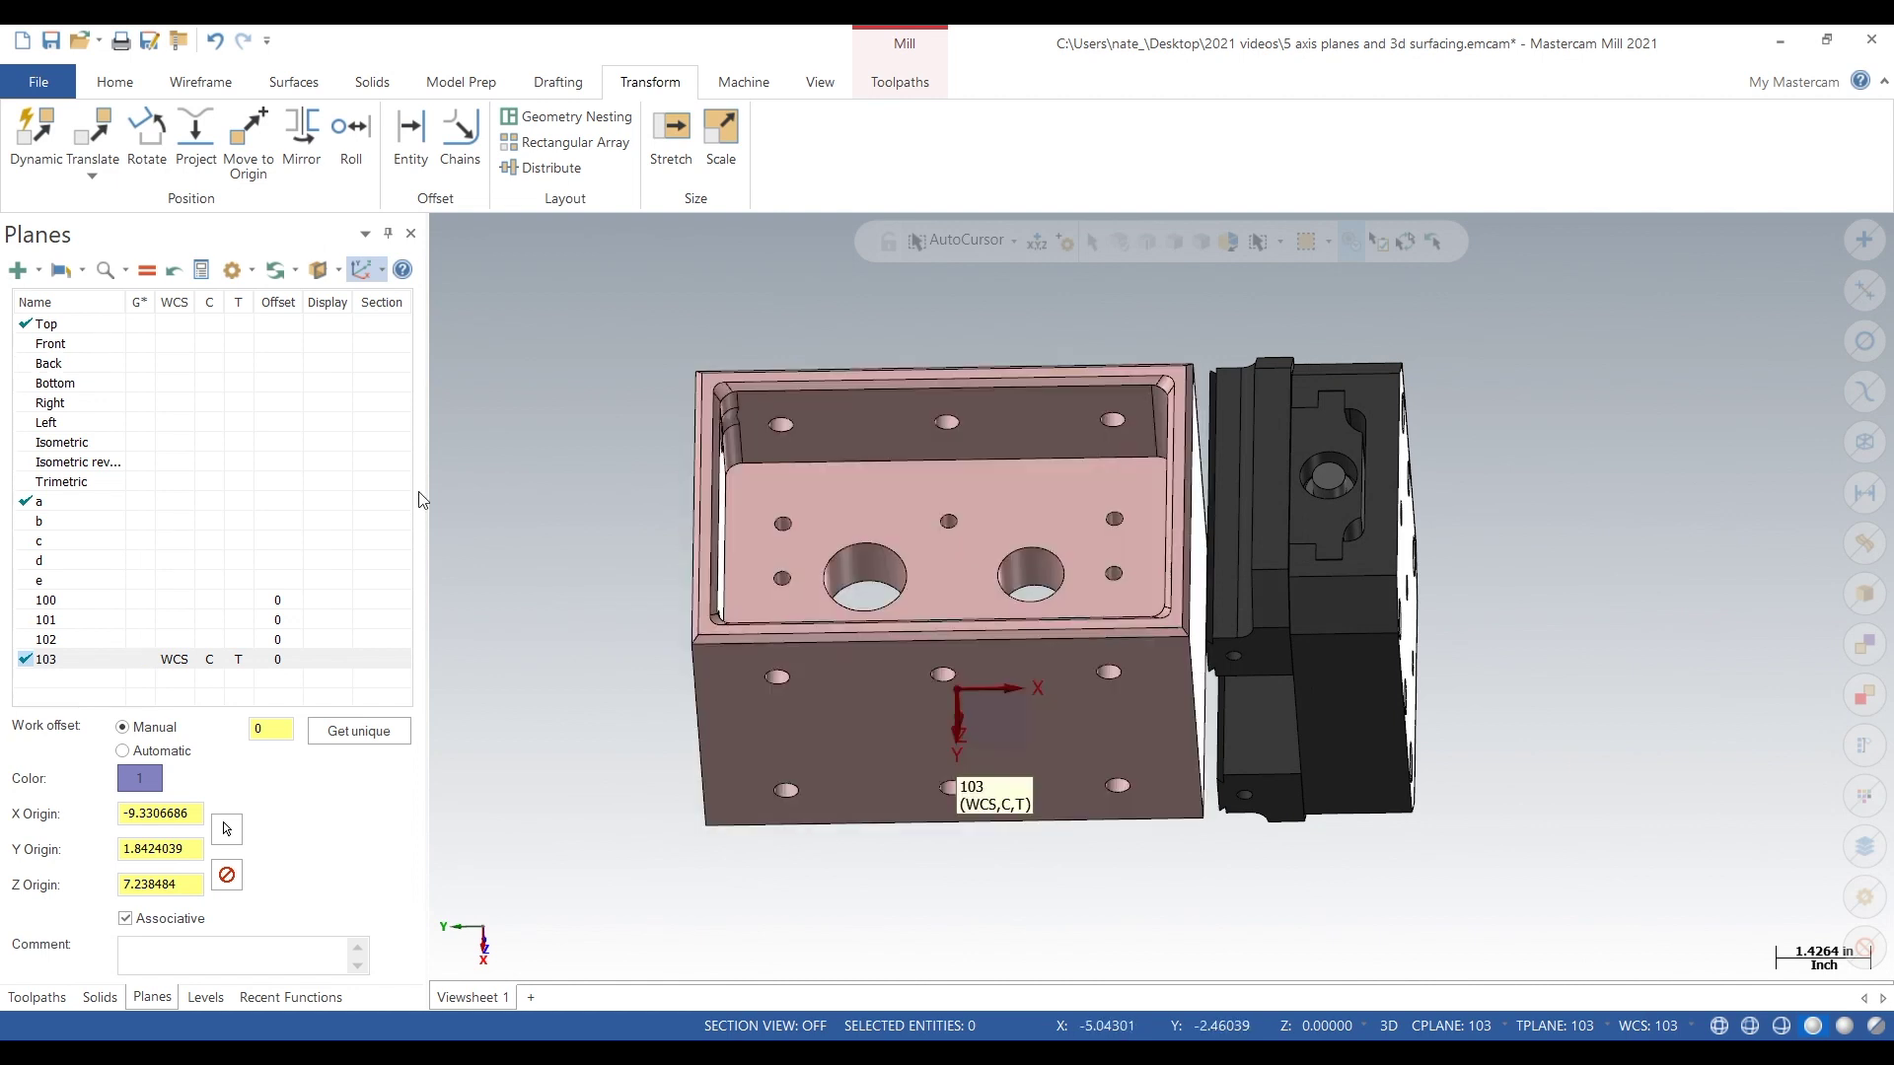
pyautogui.click(24, 269)
# - Create a plane from a flat face inside the part, using orientation 4 of 8
pyautogui.click(122, 332)
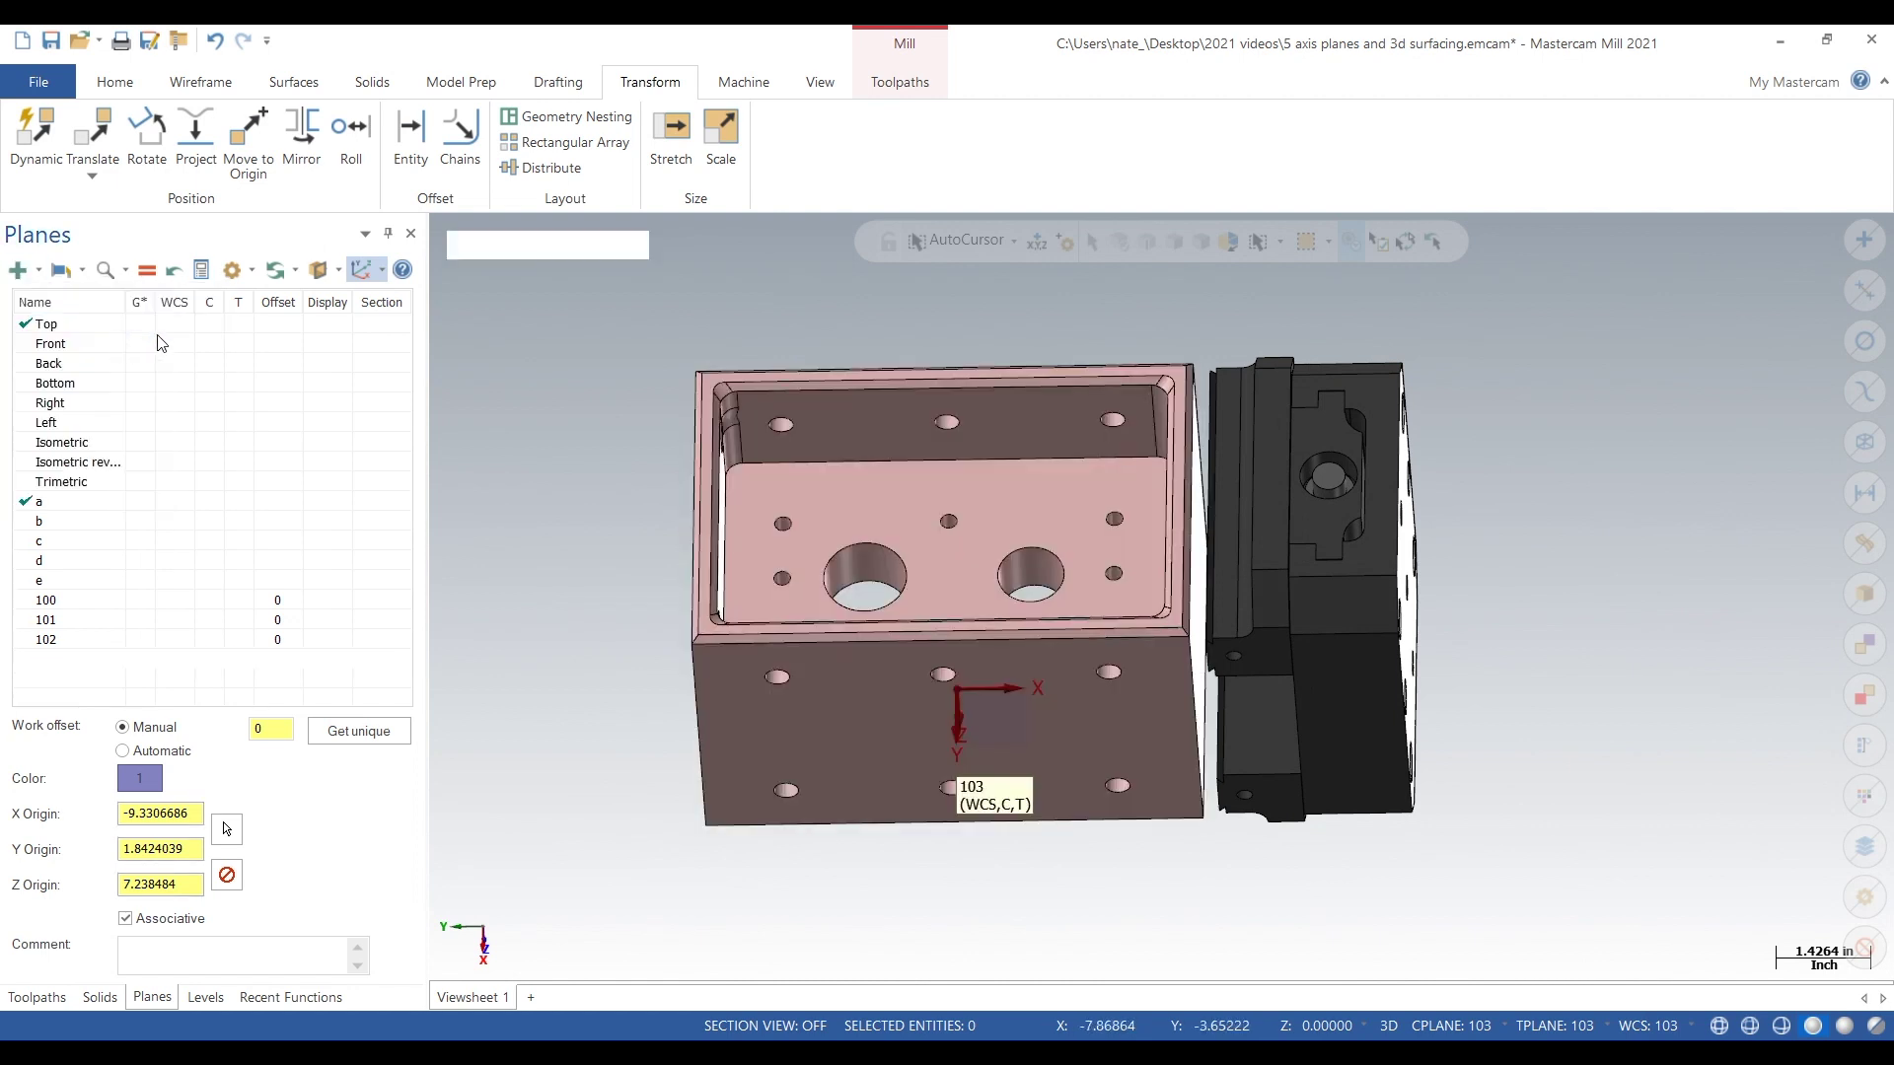
pyautogui.click(710, 380)
pyautogui.click(781, 410)
pyautogui.click(781, 410)
pyautogui.click(781, 410)
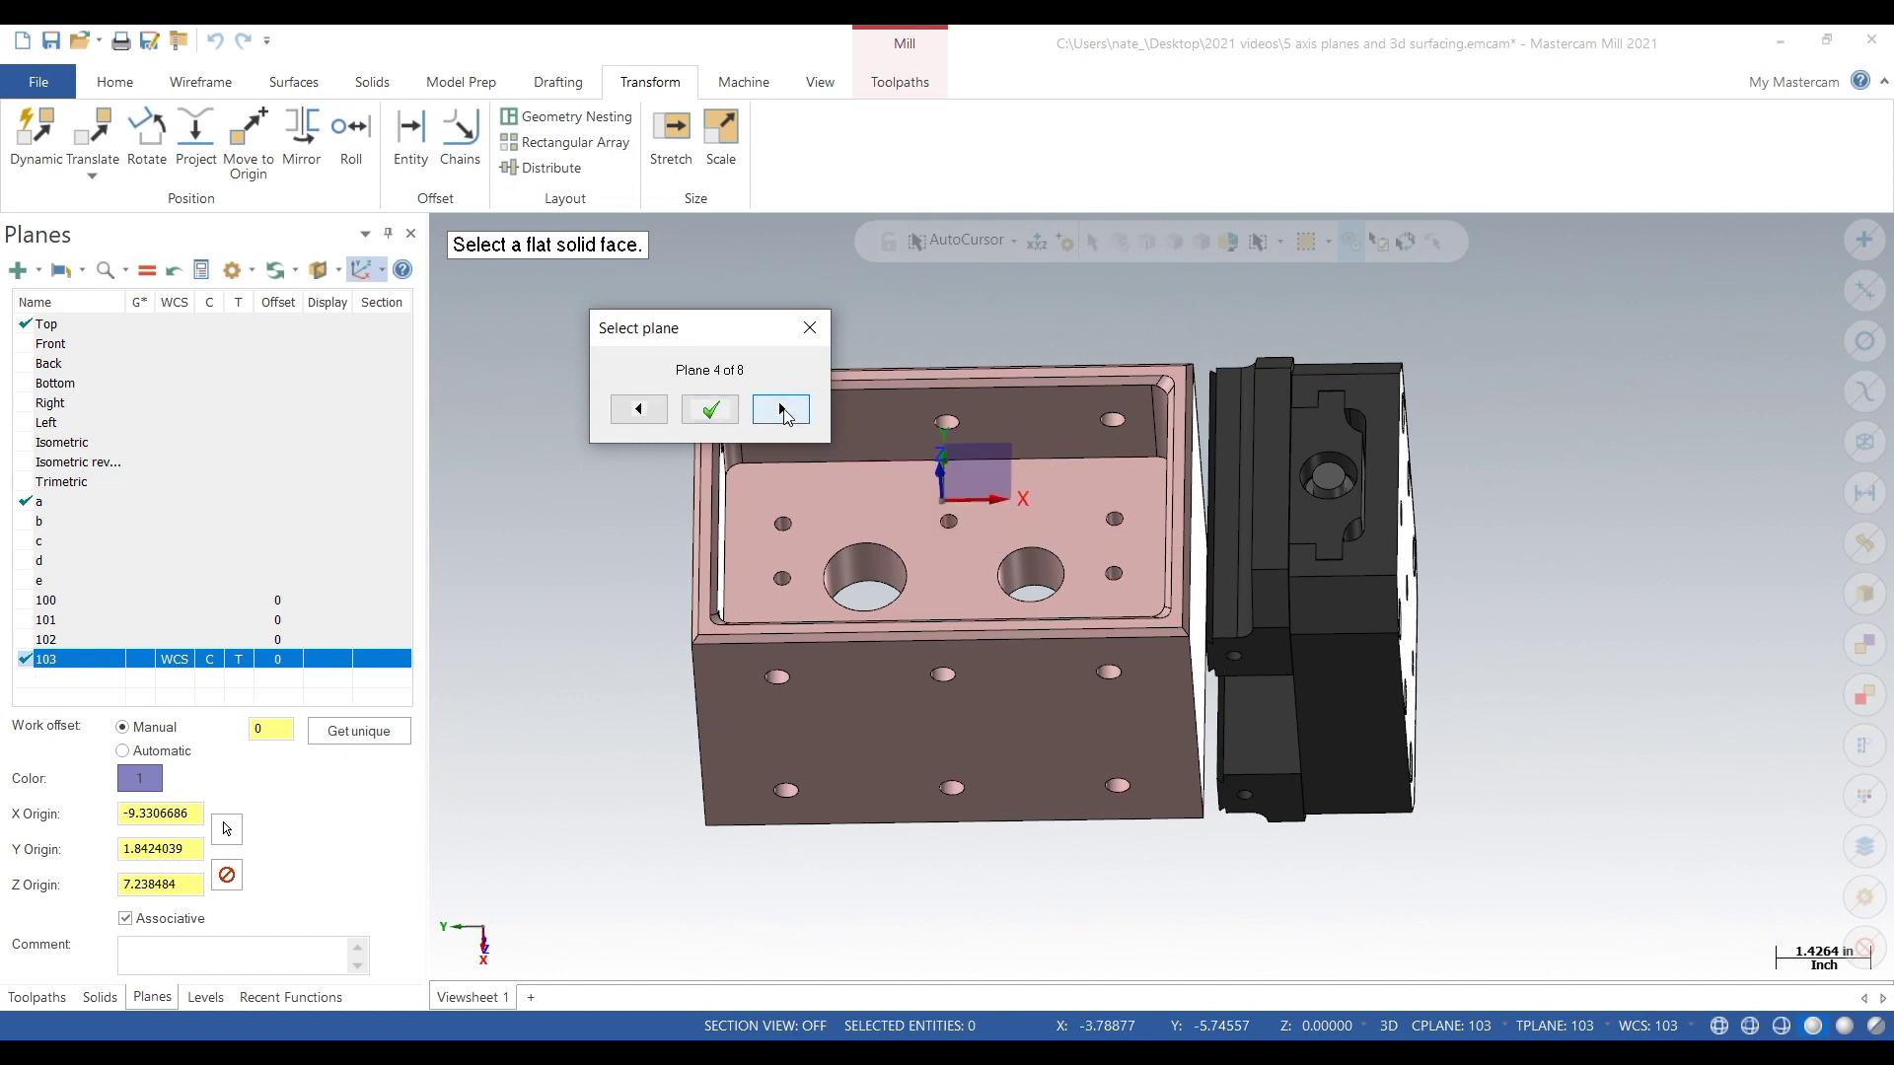
pyautogui.click(715, 413)
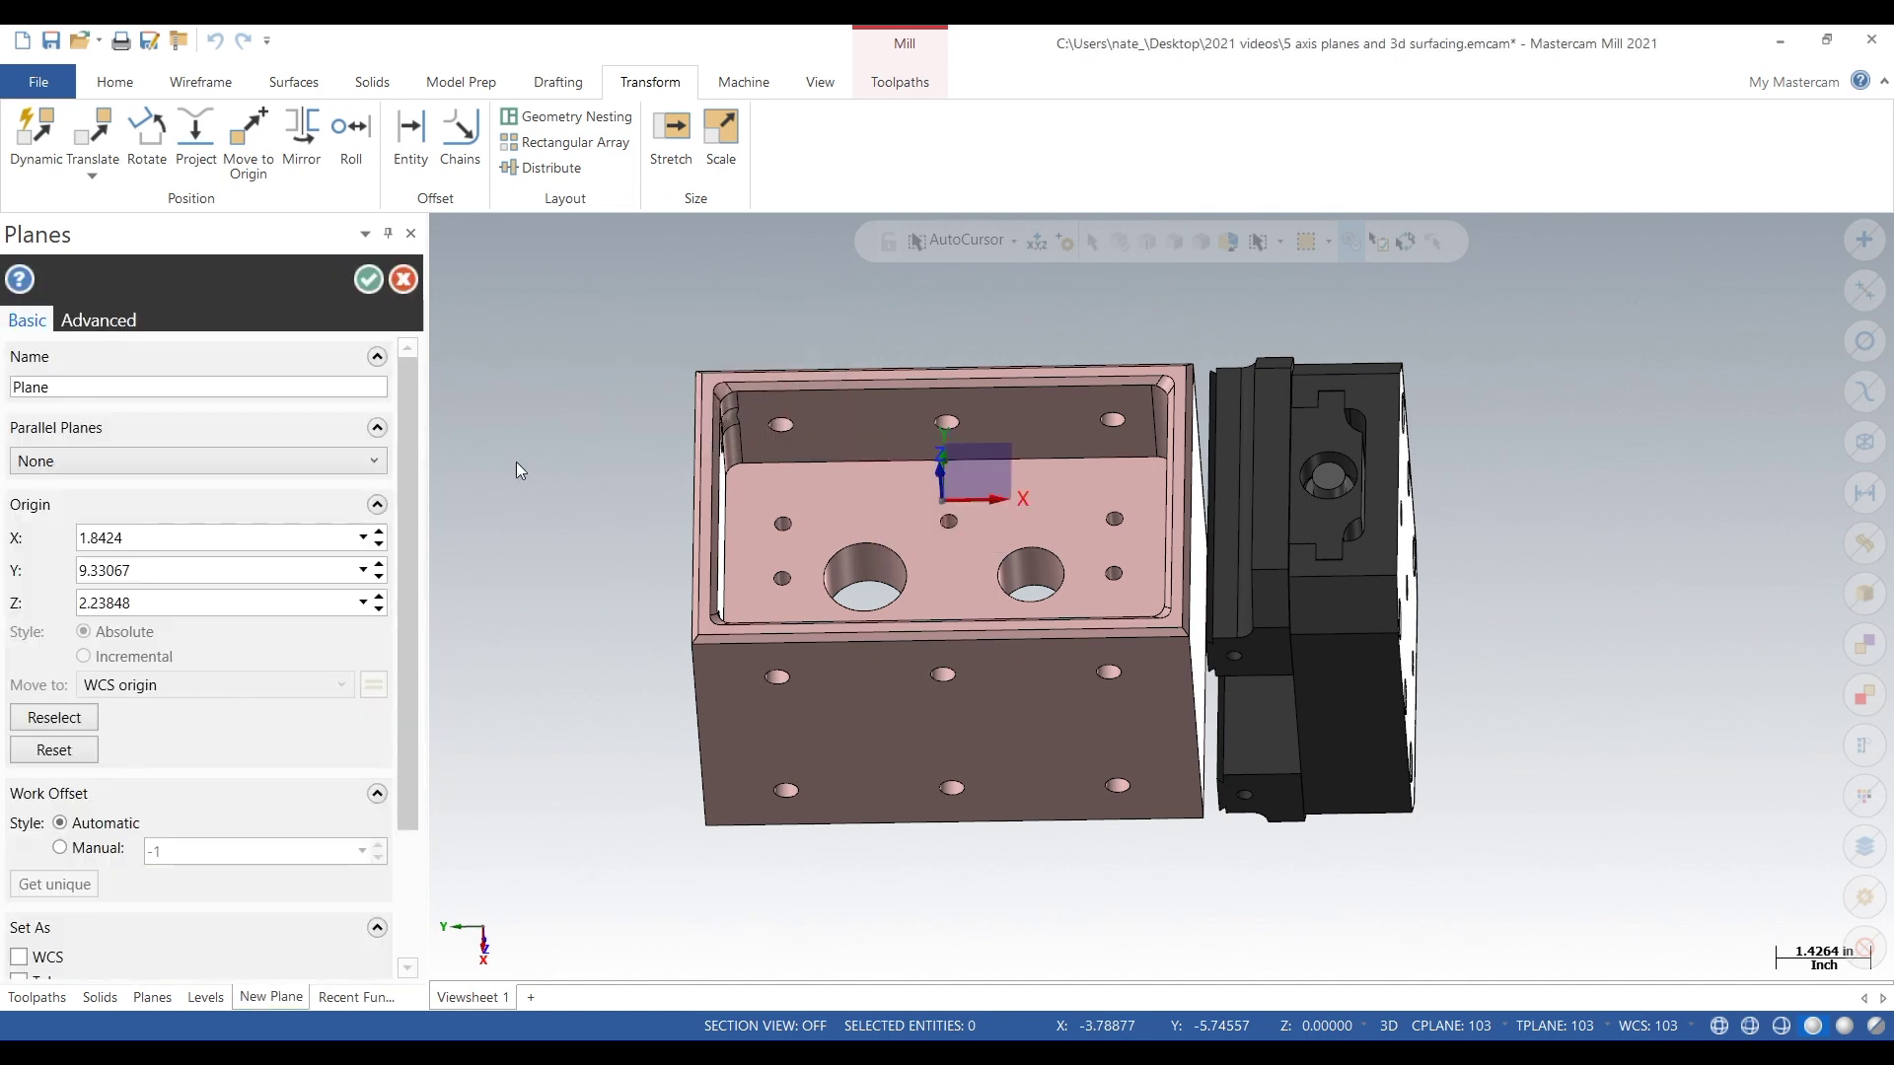
# - Name it 104 with manual work offset 0 and make it WCS, construction and tool plane
pyautogui.click(85, 394)
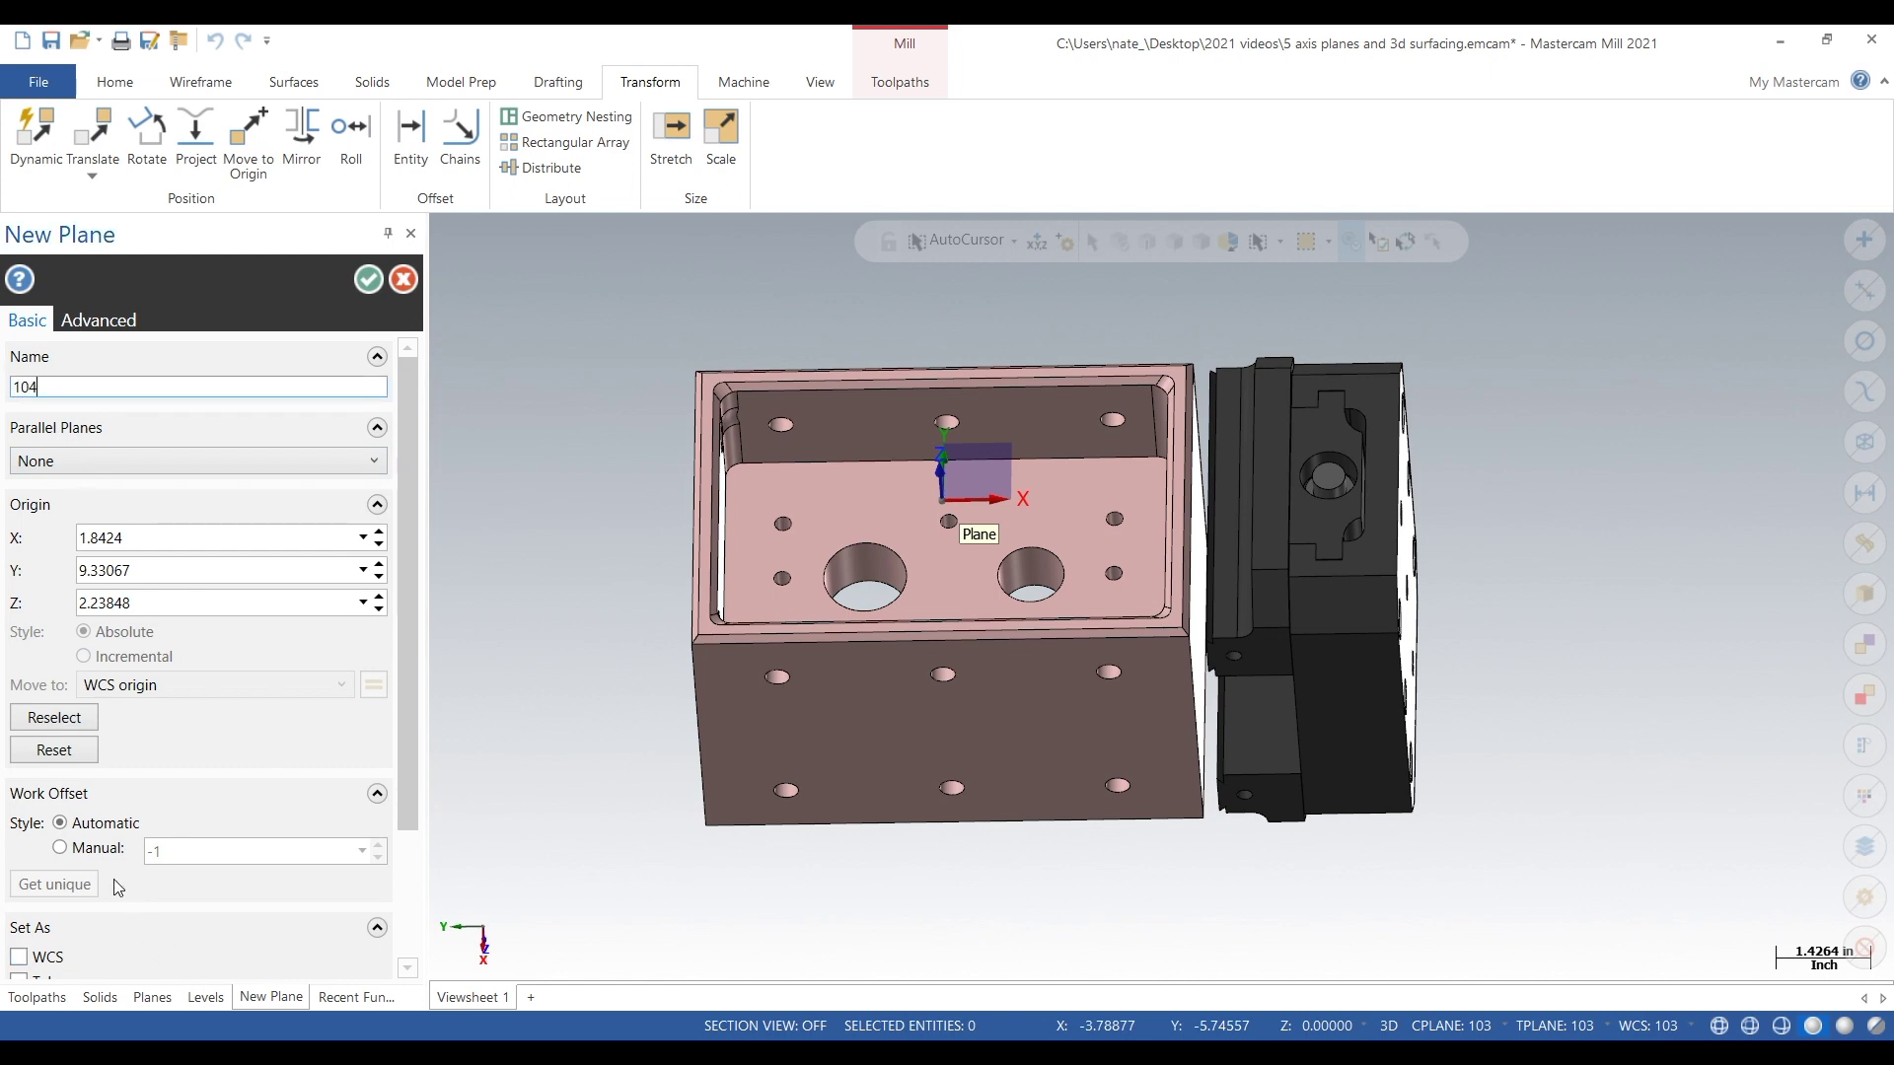
pyautogui.click(91, 858)
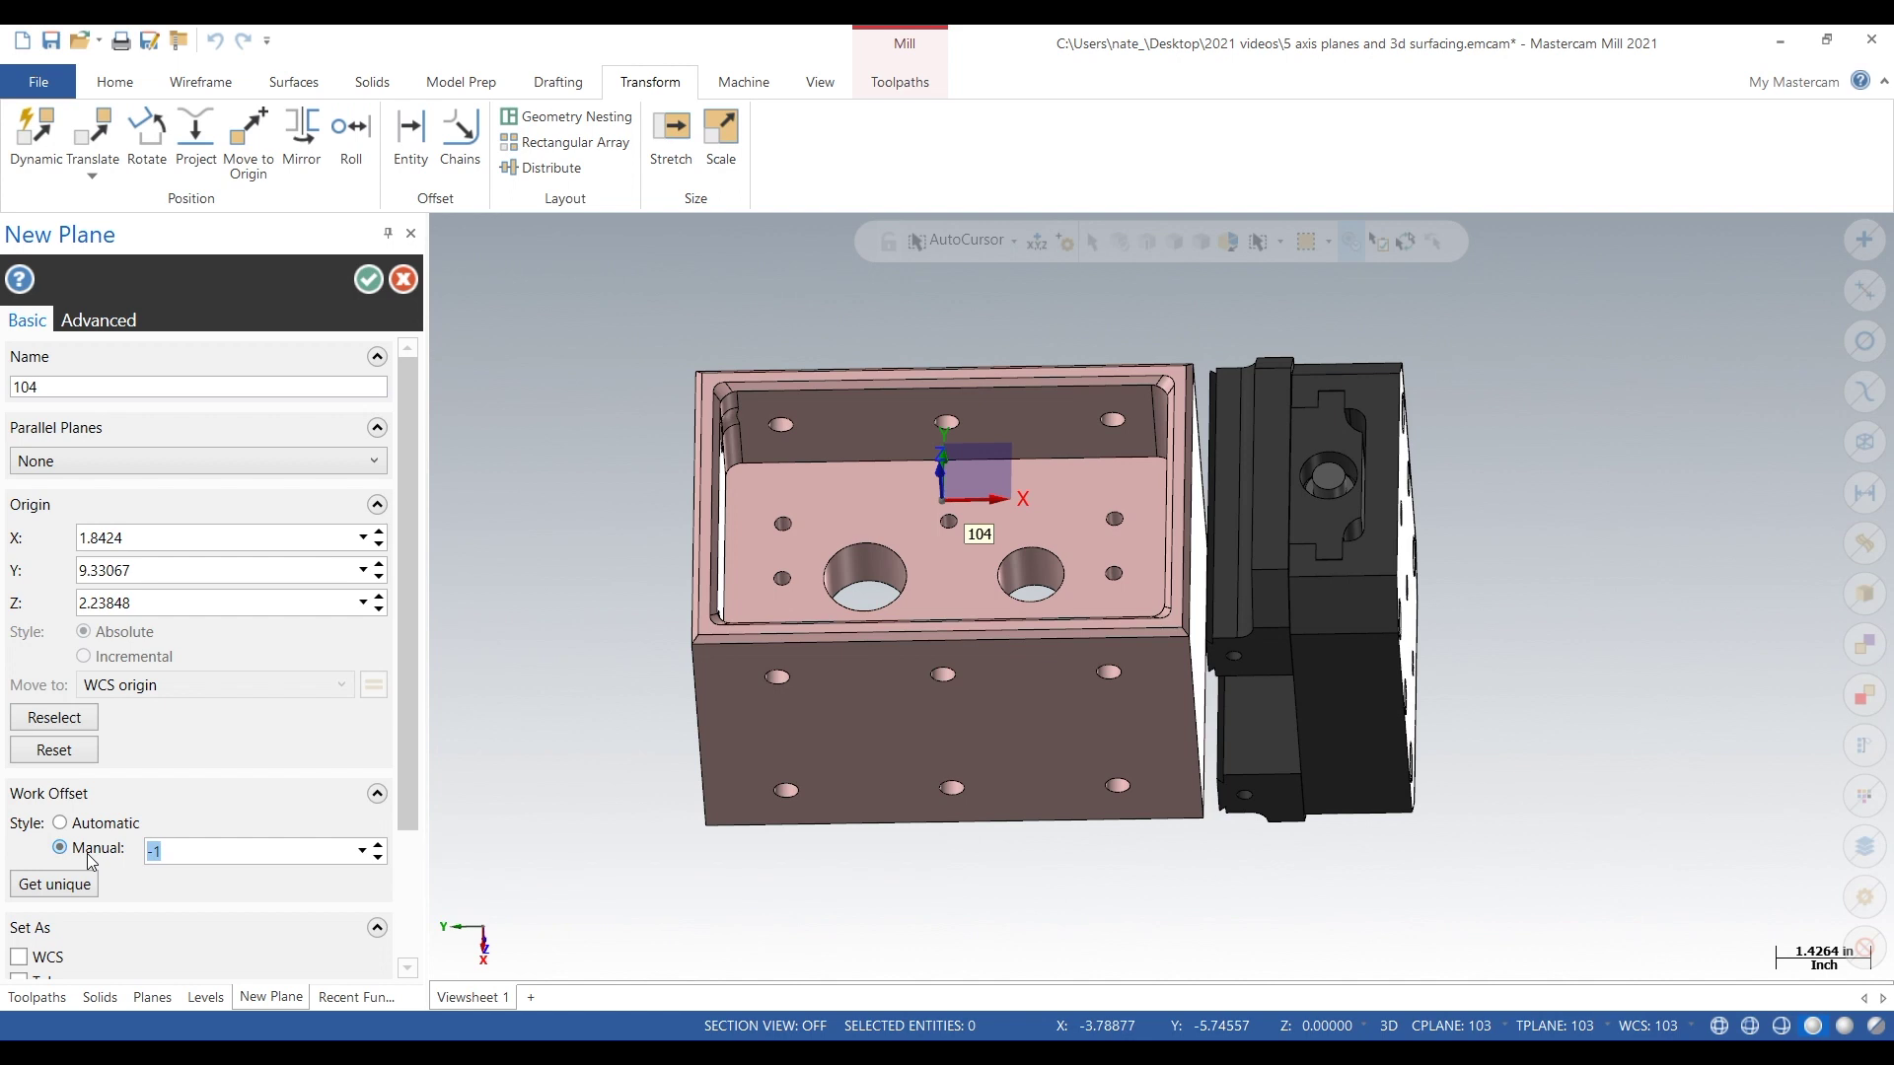
pyautogui.click(369, 281)
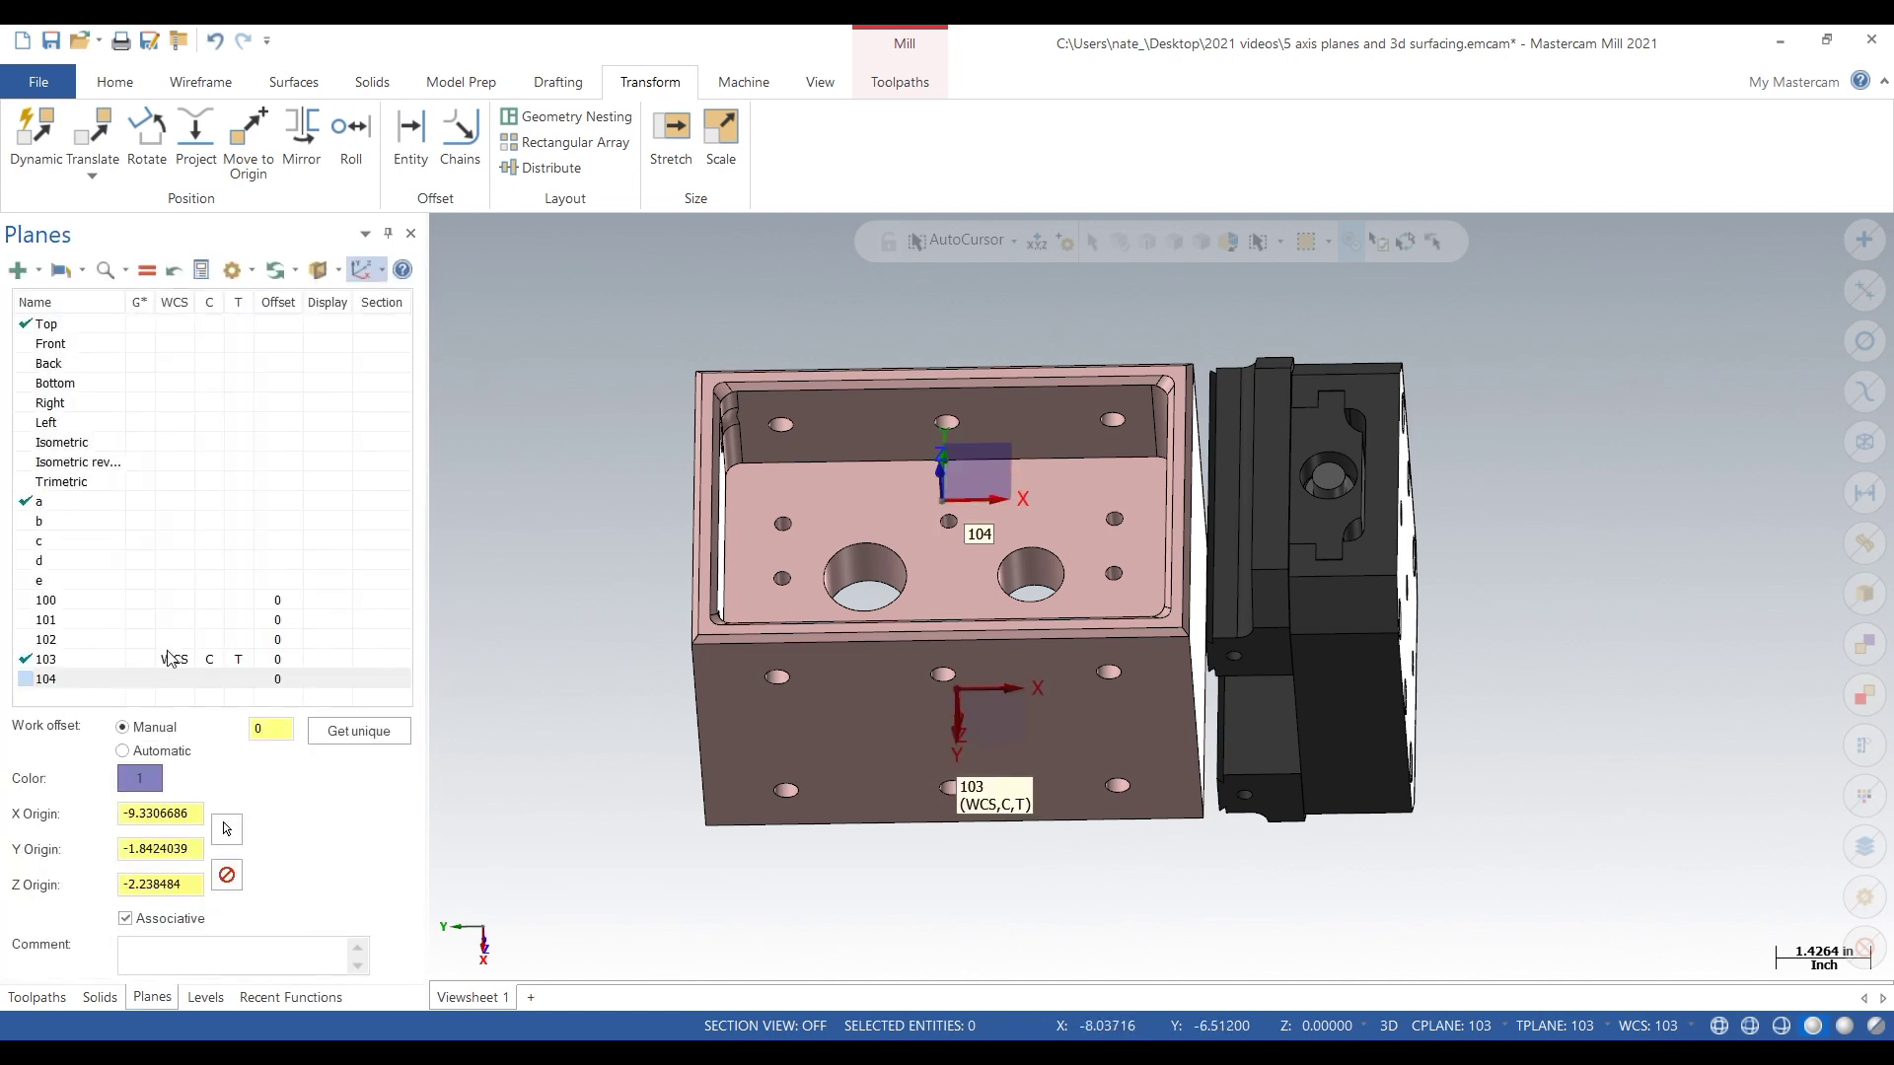
pyautogui.click(156, 679)
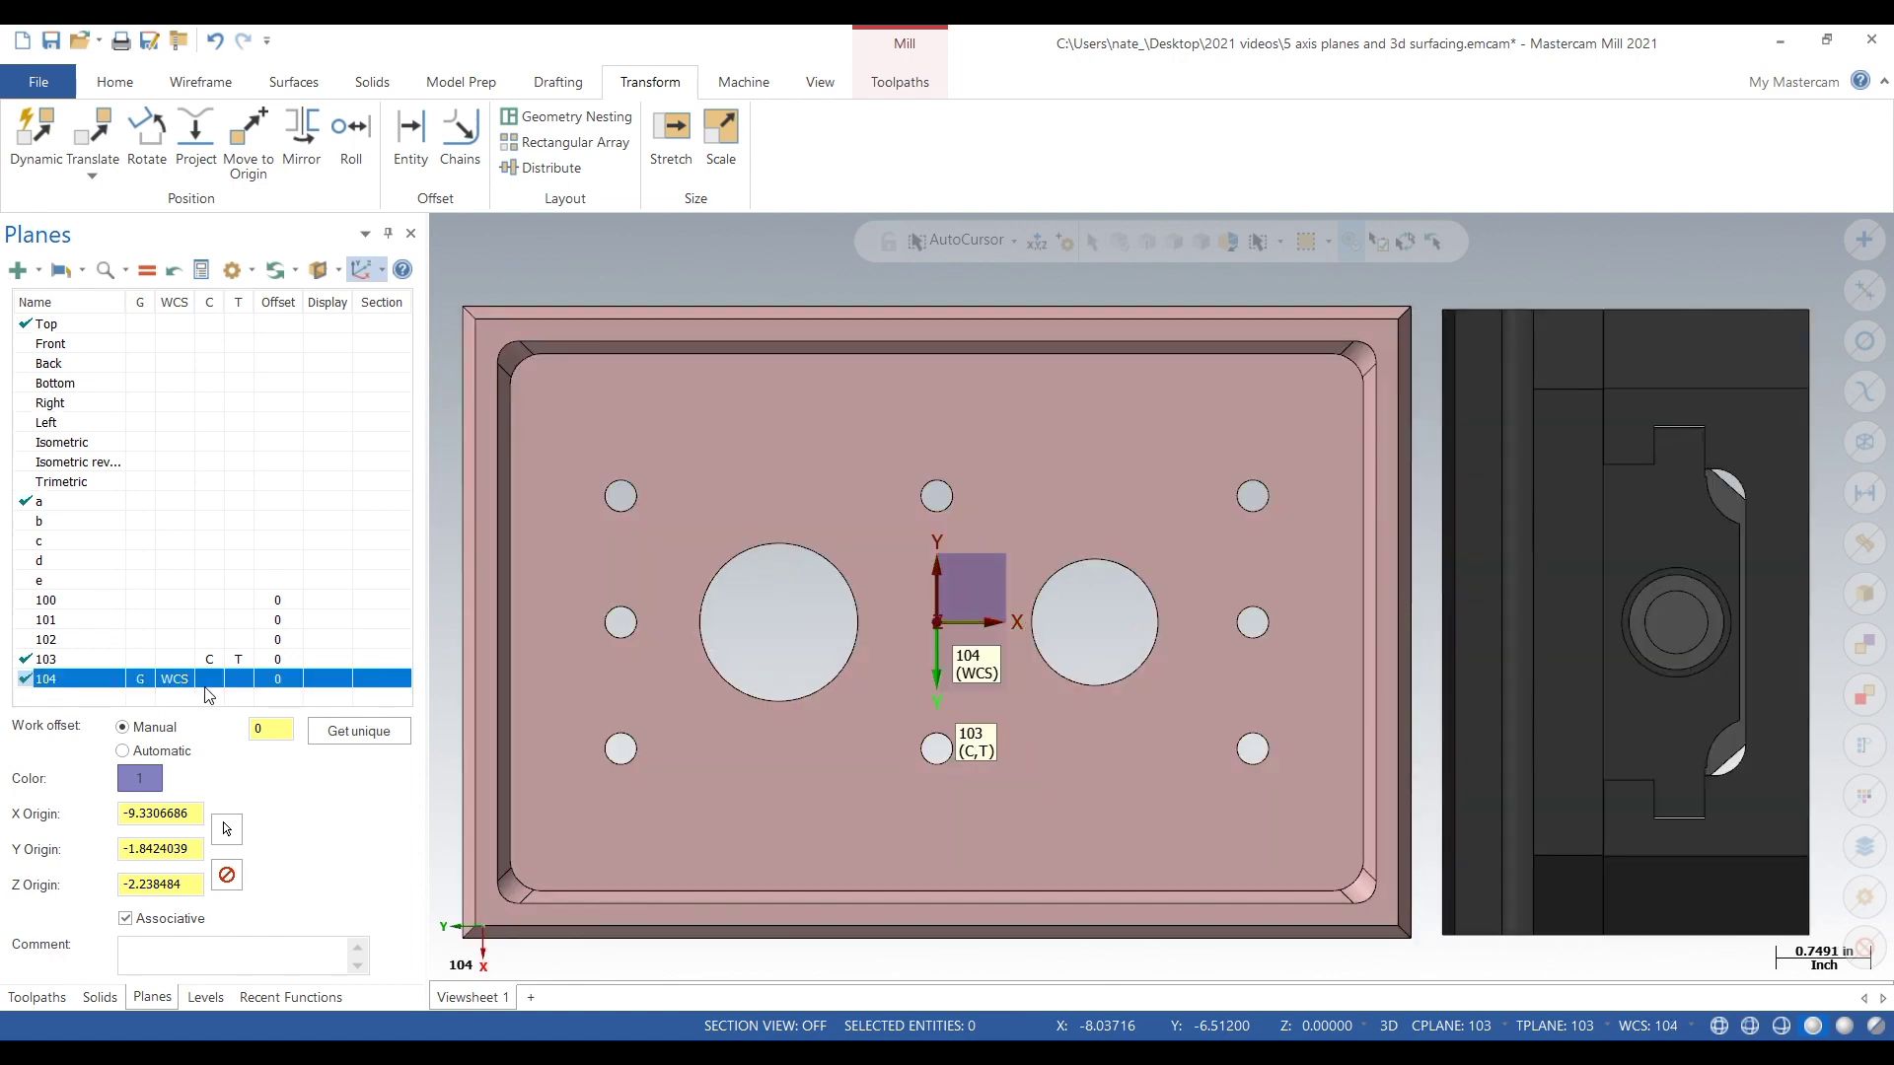
pyautogui.scroll(-4, 857, 538)
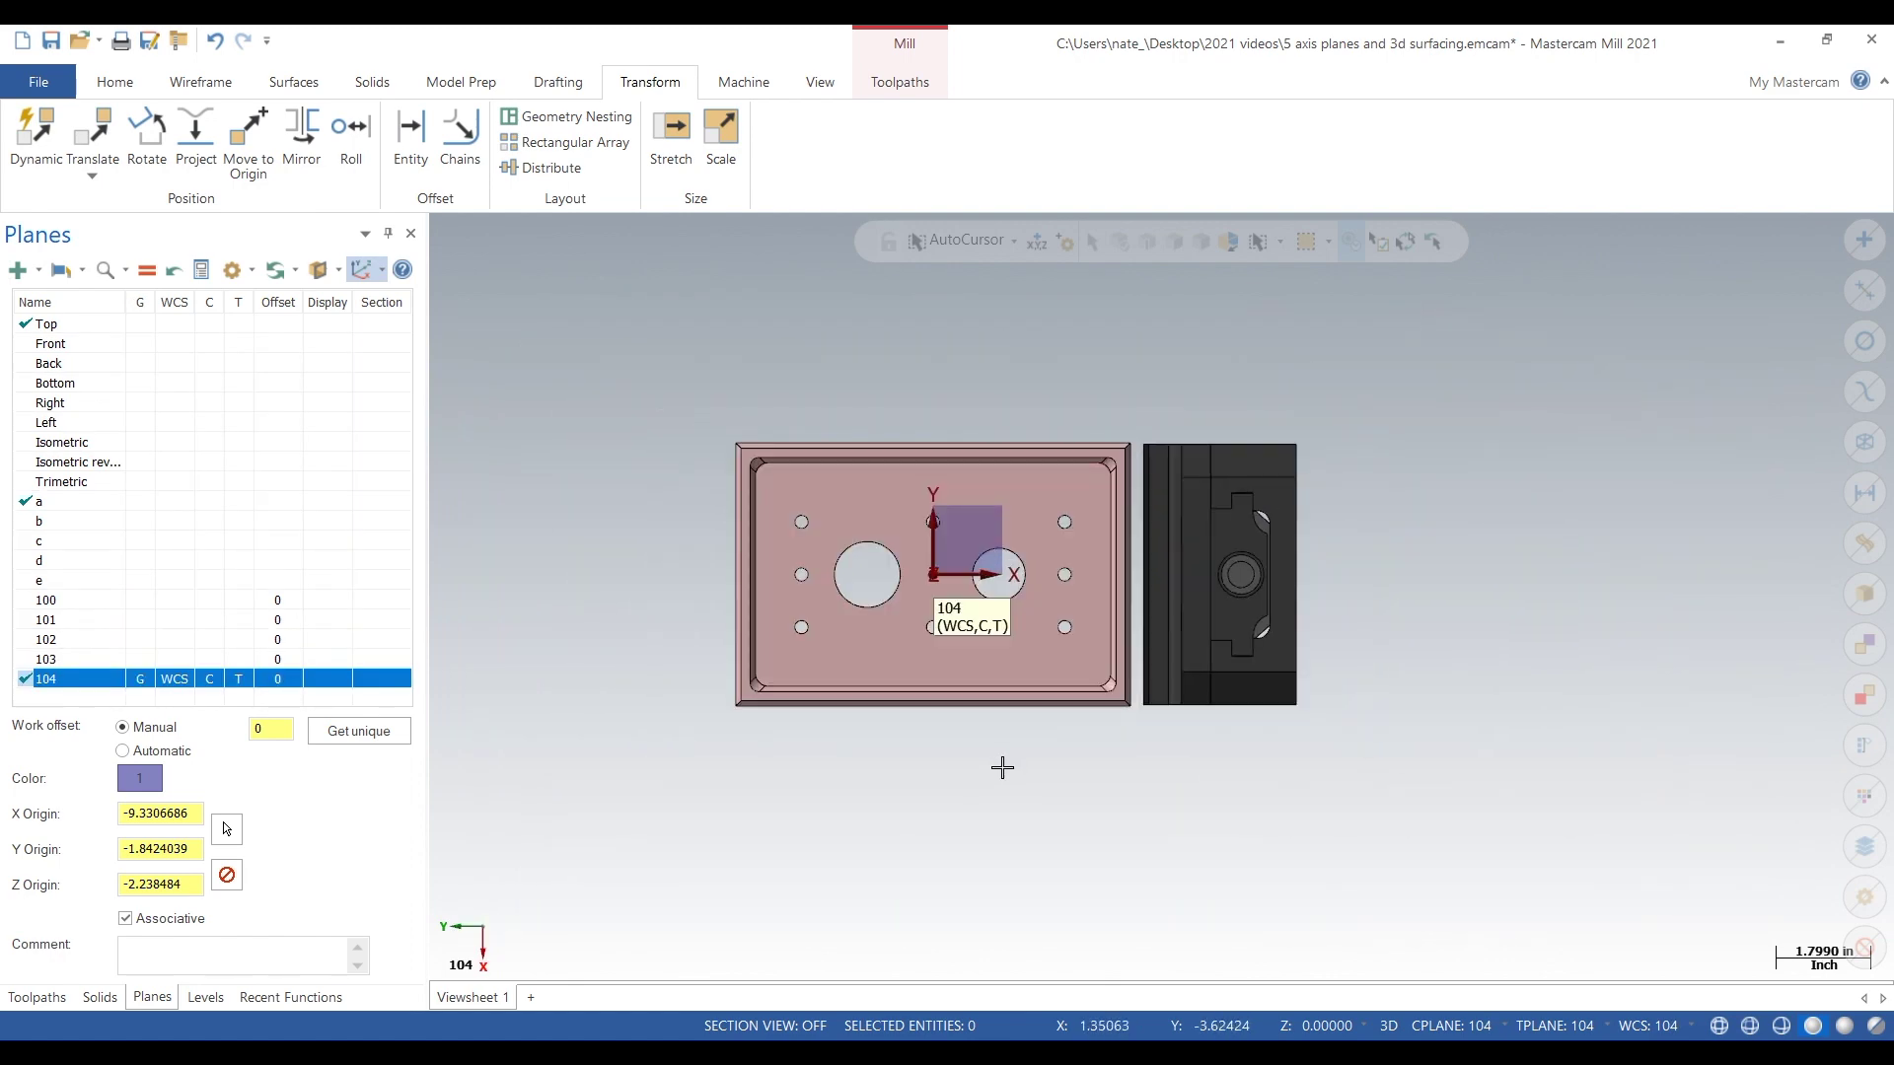
pyautogui.moveTo(977, 810); pyautogui.dragTo(993, 778, button='middle')
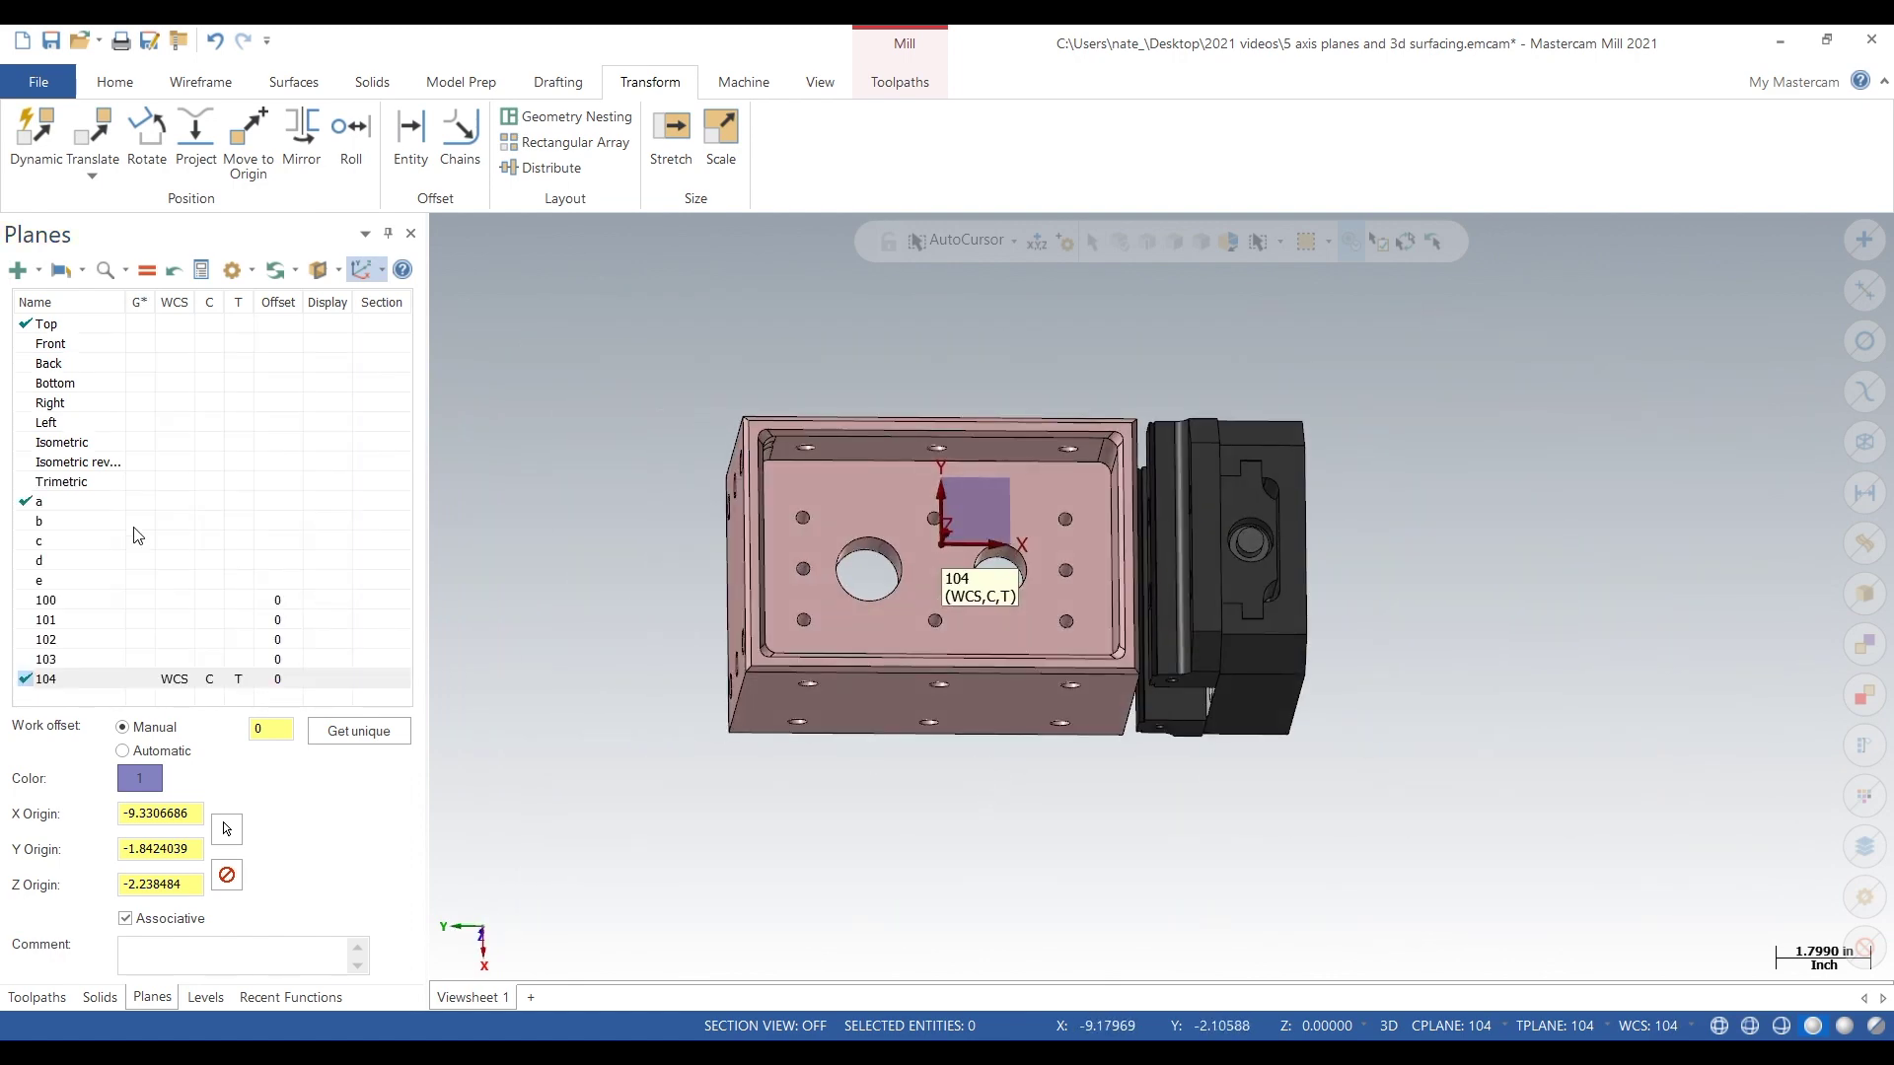
# - View the part from each of planes 100 through 104 in turn
pyautogui.click(146, 598)
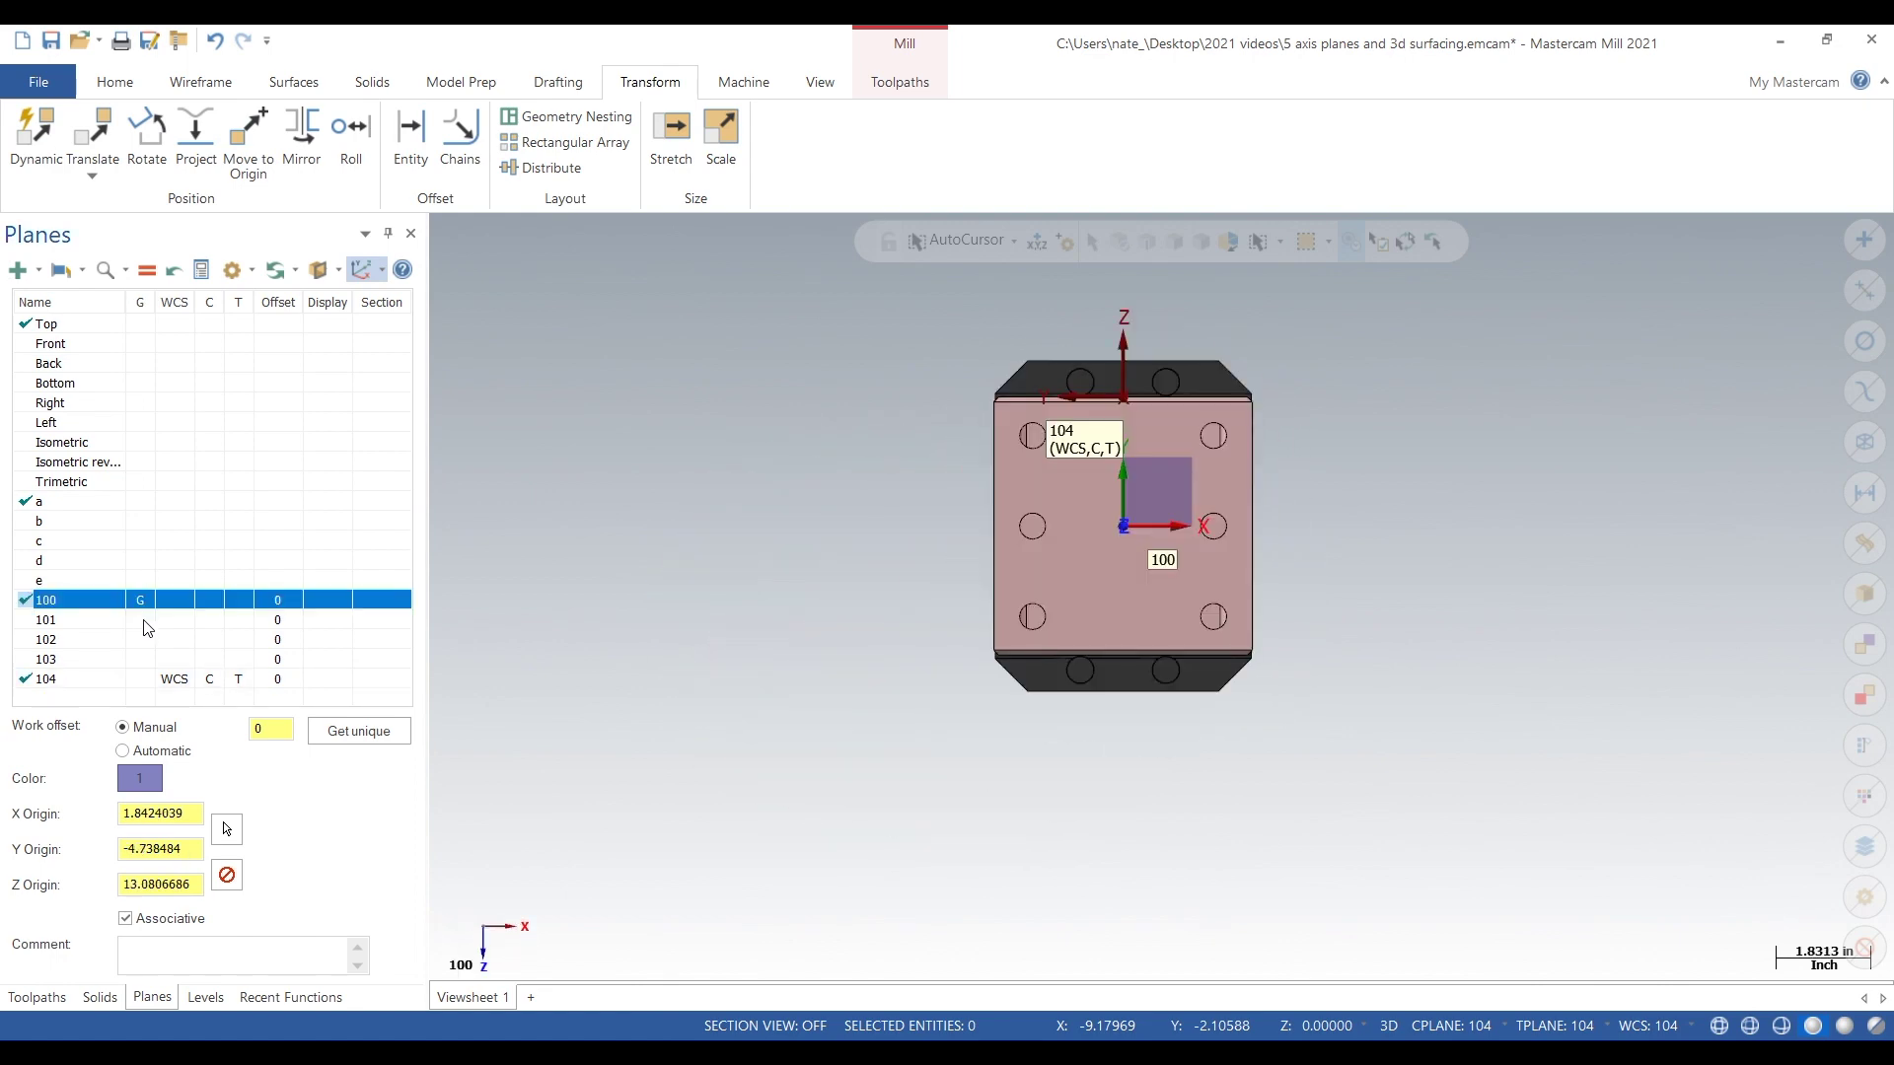
pyautogui.click(146, 619)
pyautogui.click(146, 641)
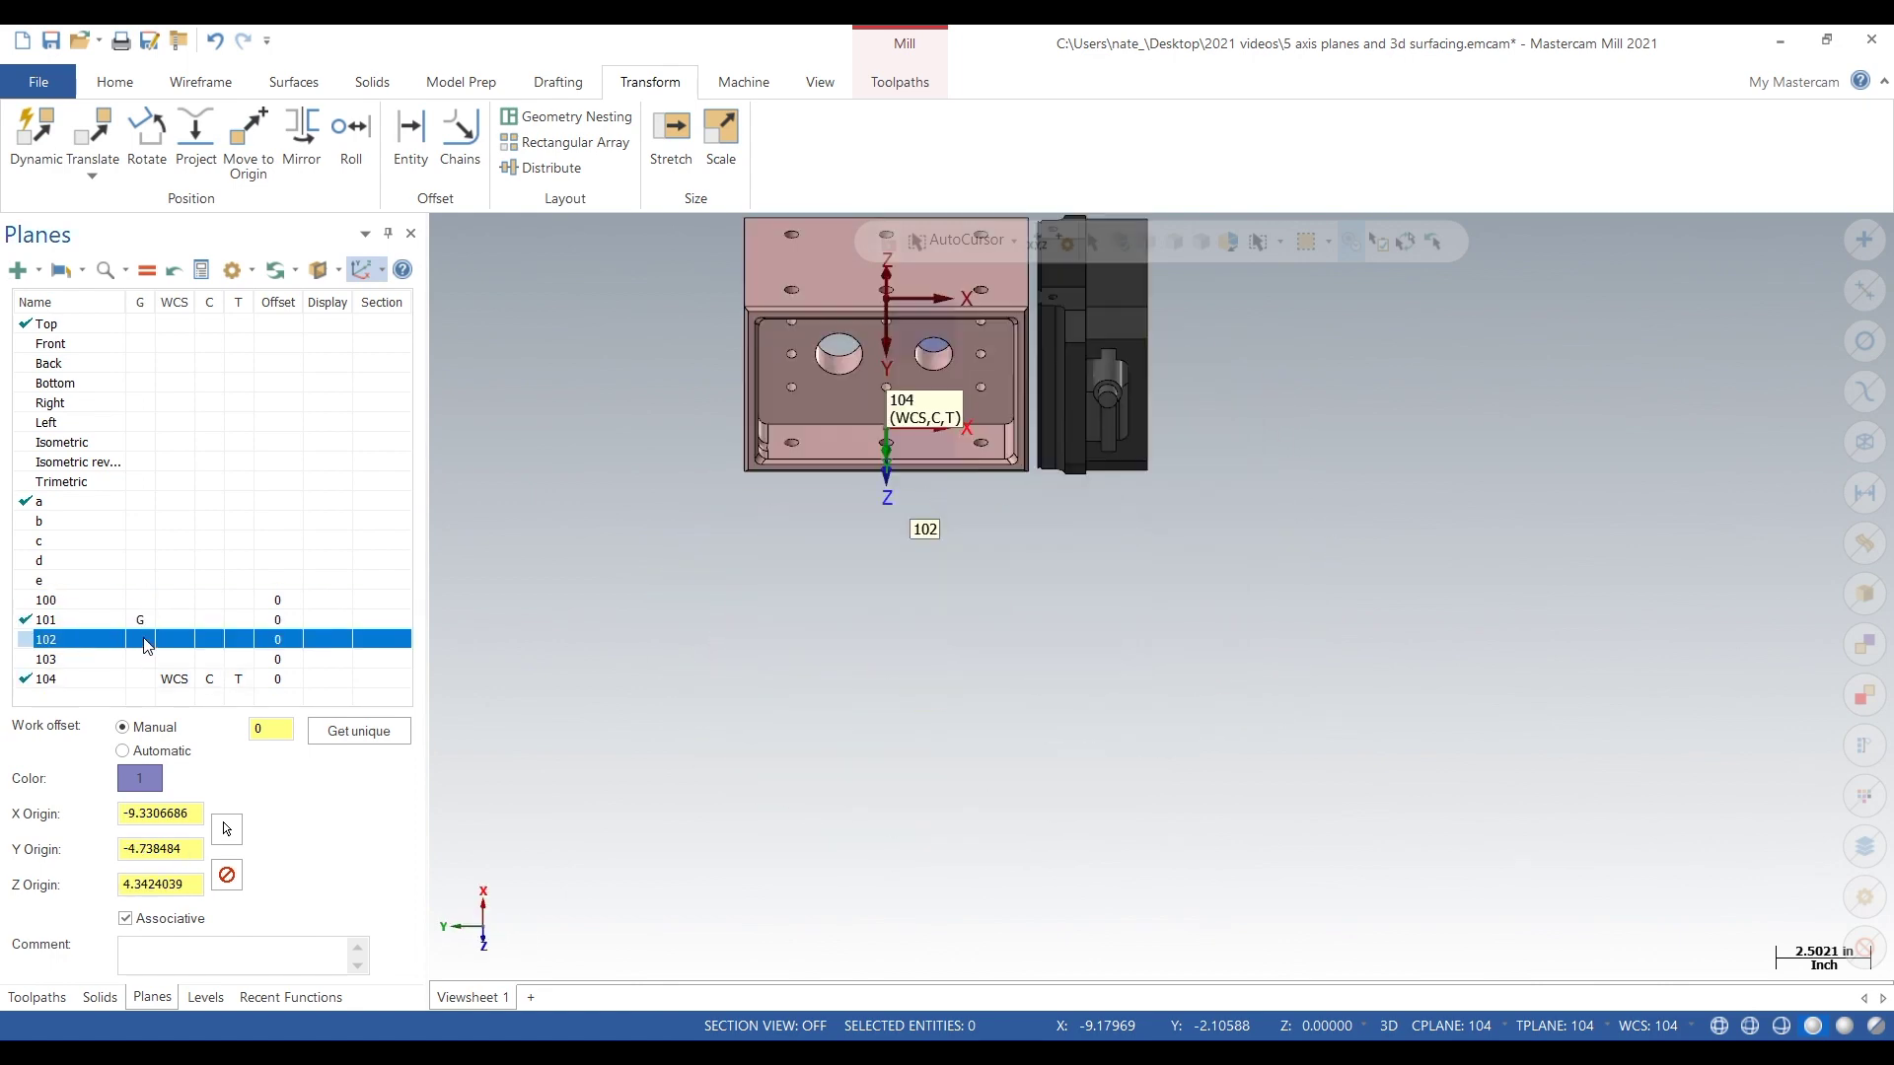
pyautogui.click(147, 660)
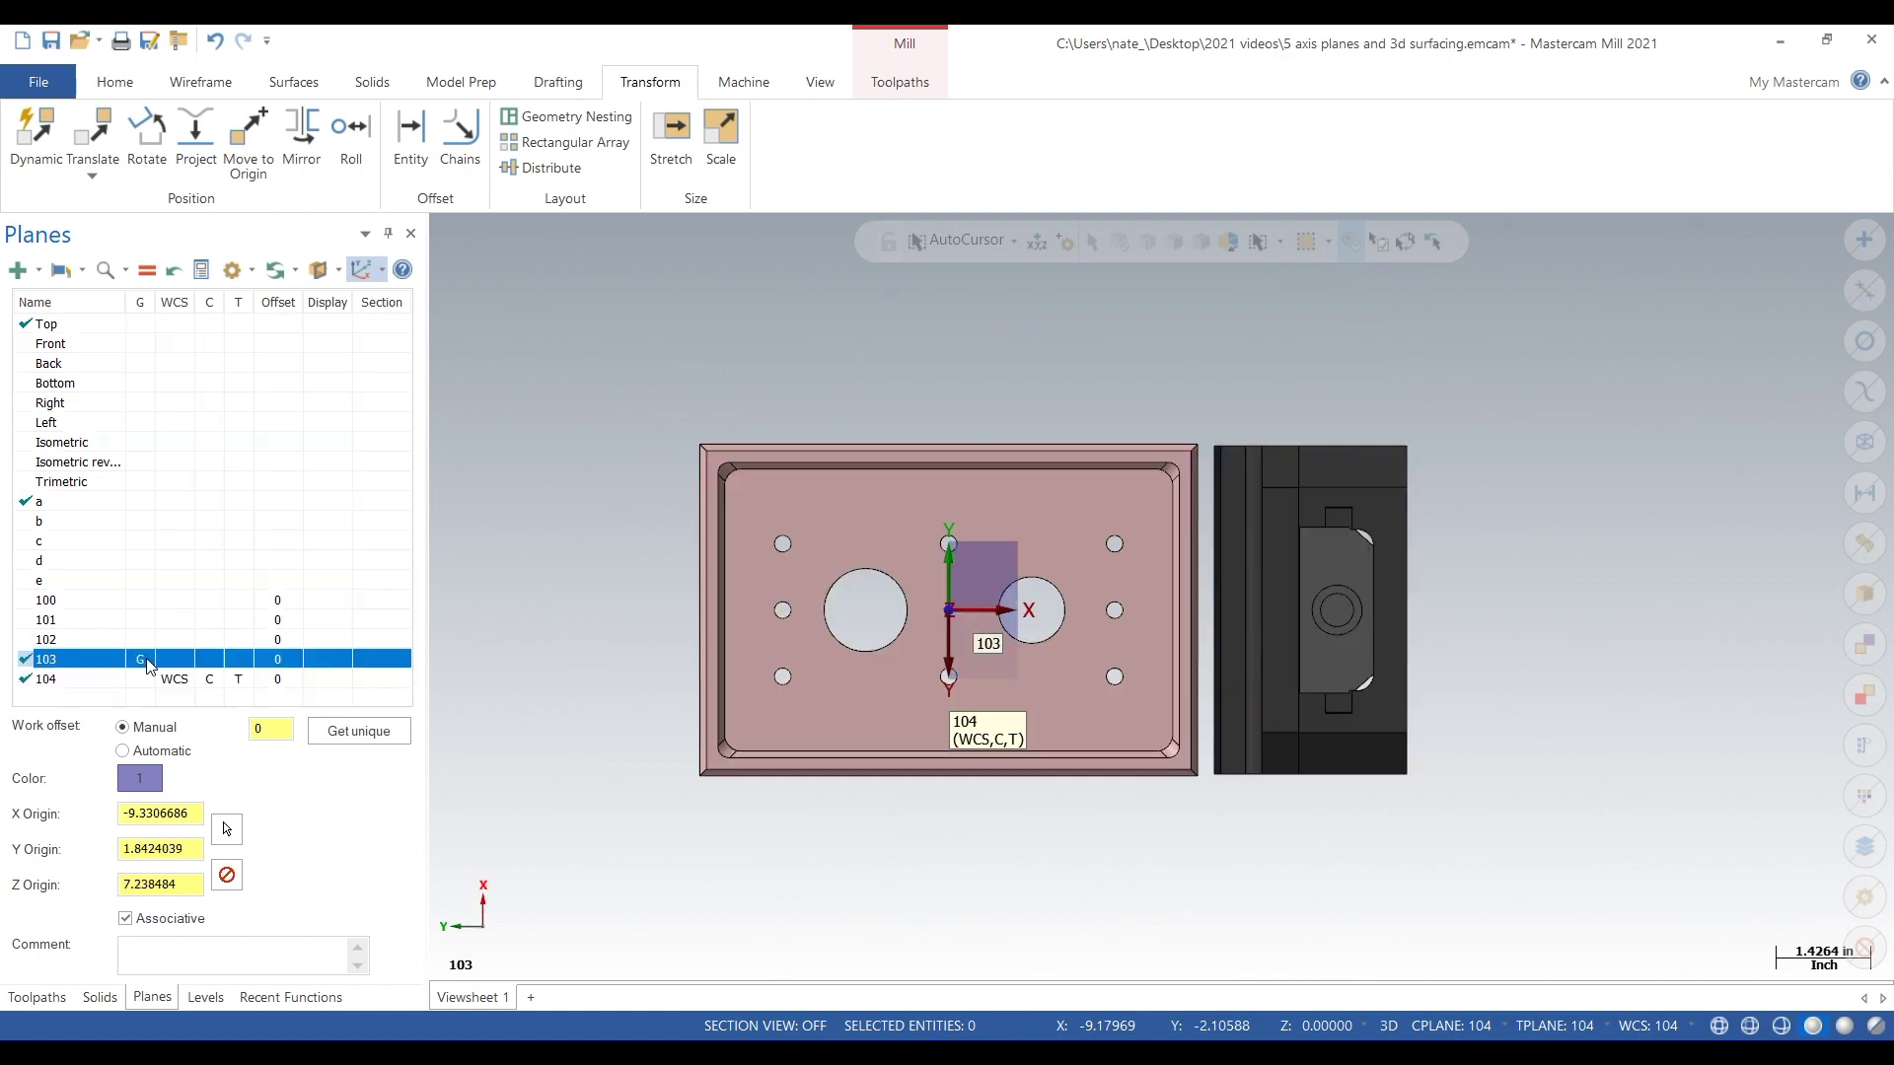
pyautogui.click(148, 680)
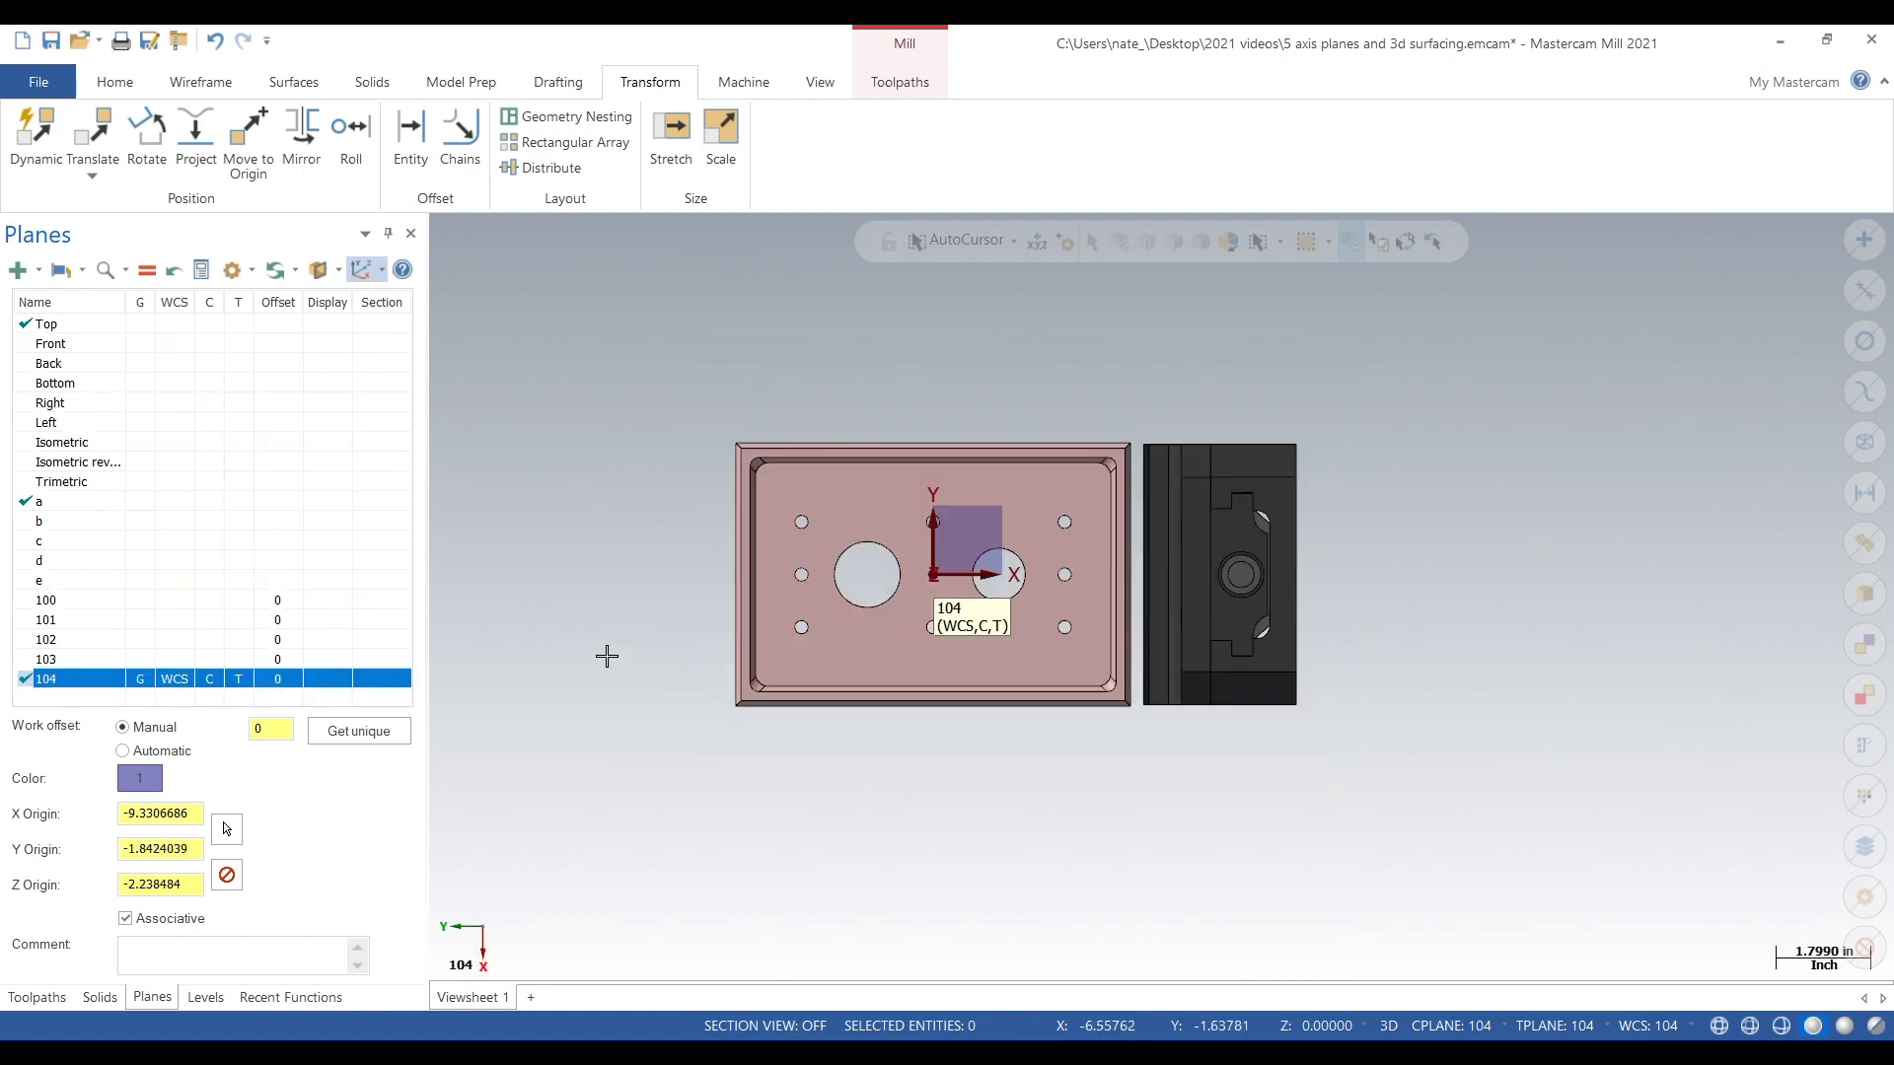
# - Orbit the part to inspect it, then set plane 100 back as the WCS
pyautogui.moveTo(560, 572); pyautogui.dragTo(787, 589, button='middle')
pyautogui.scroll(-4, 787, 589)
pyautogui.scroll(2, 1096, 321)
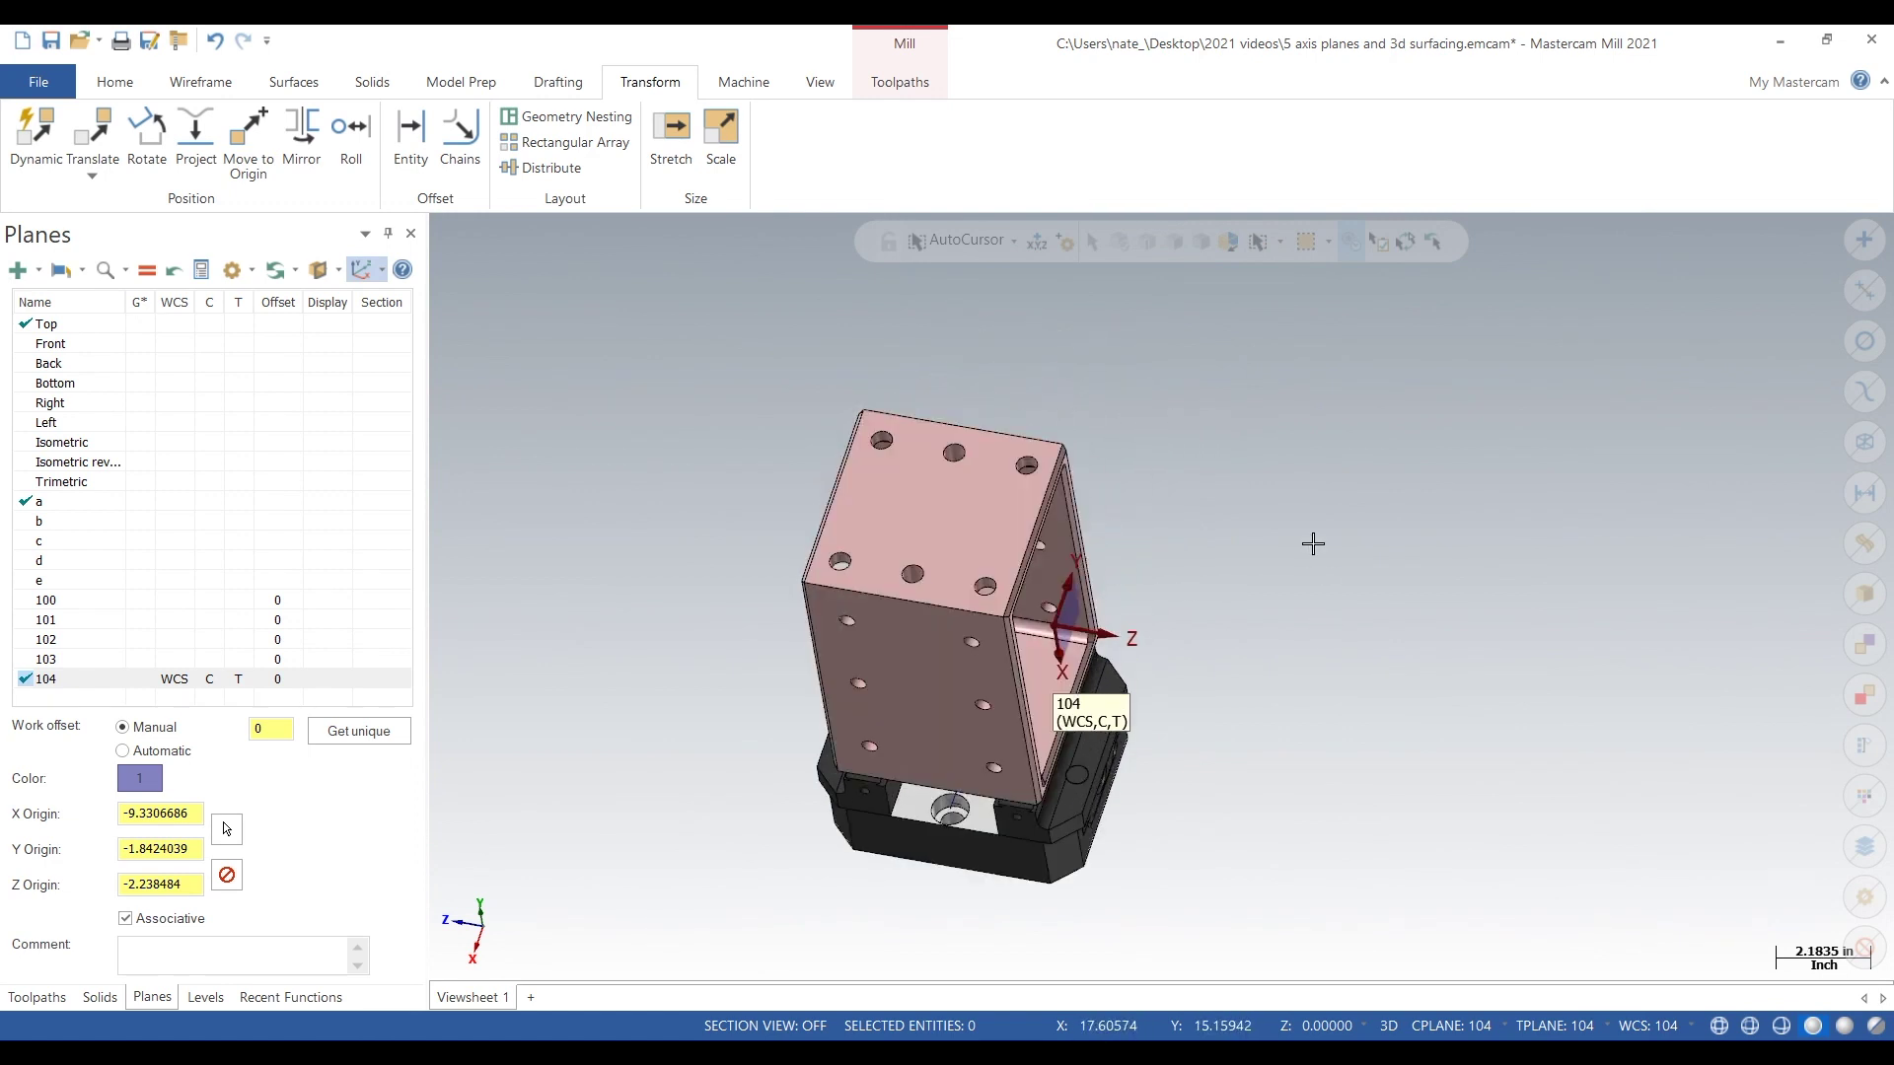
pyautogui.moveTo(1314, 544); pyautogui.dragTo(871, 626, button='middle')
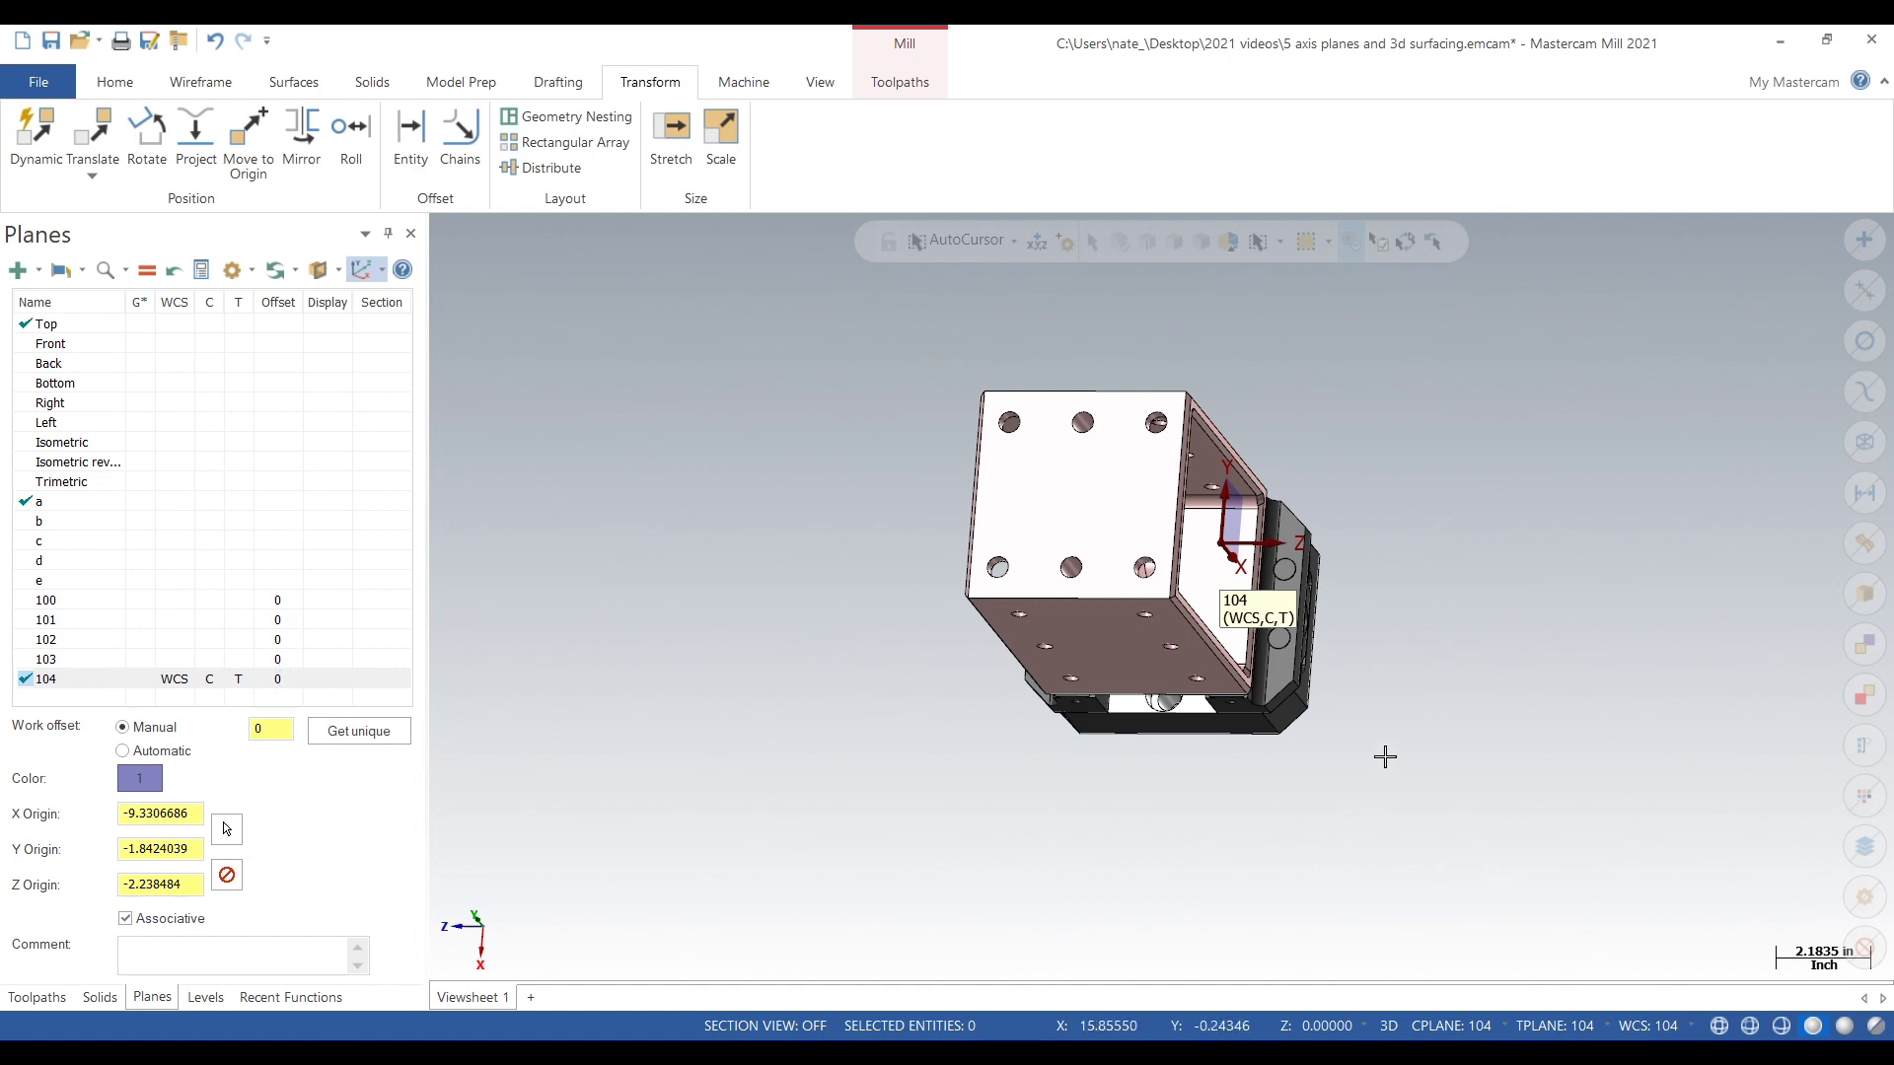
pyautogui.moveTo(1395, 757); pyautogui.dragTo(1267, 655, button='middle')
pyautogui.moveTo(1322, 414); pyautogui.dragTo(1279, 270, button='middle')
pyautogui.scroll(2, 1239, 368)
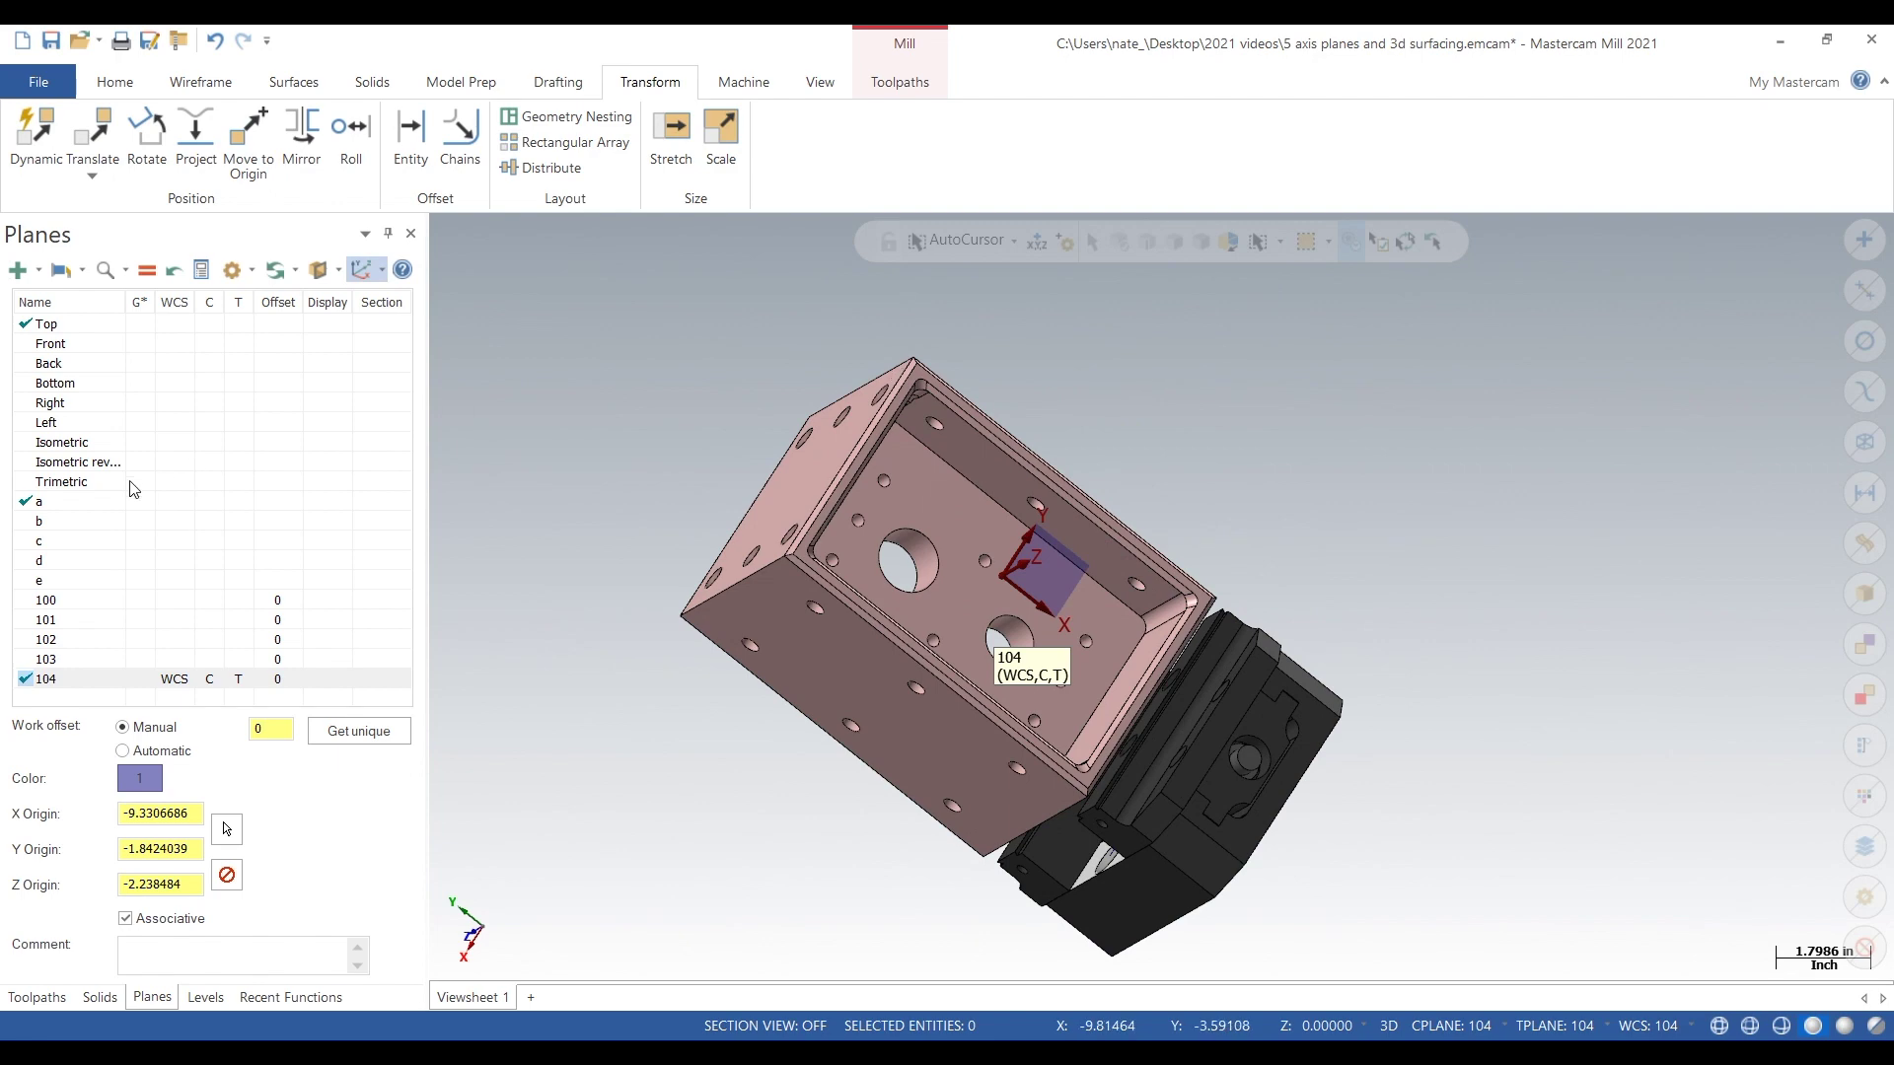
pyautogui.click(187, 605)
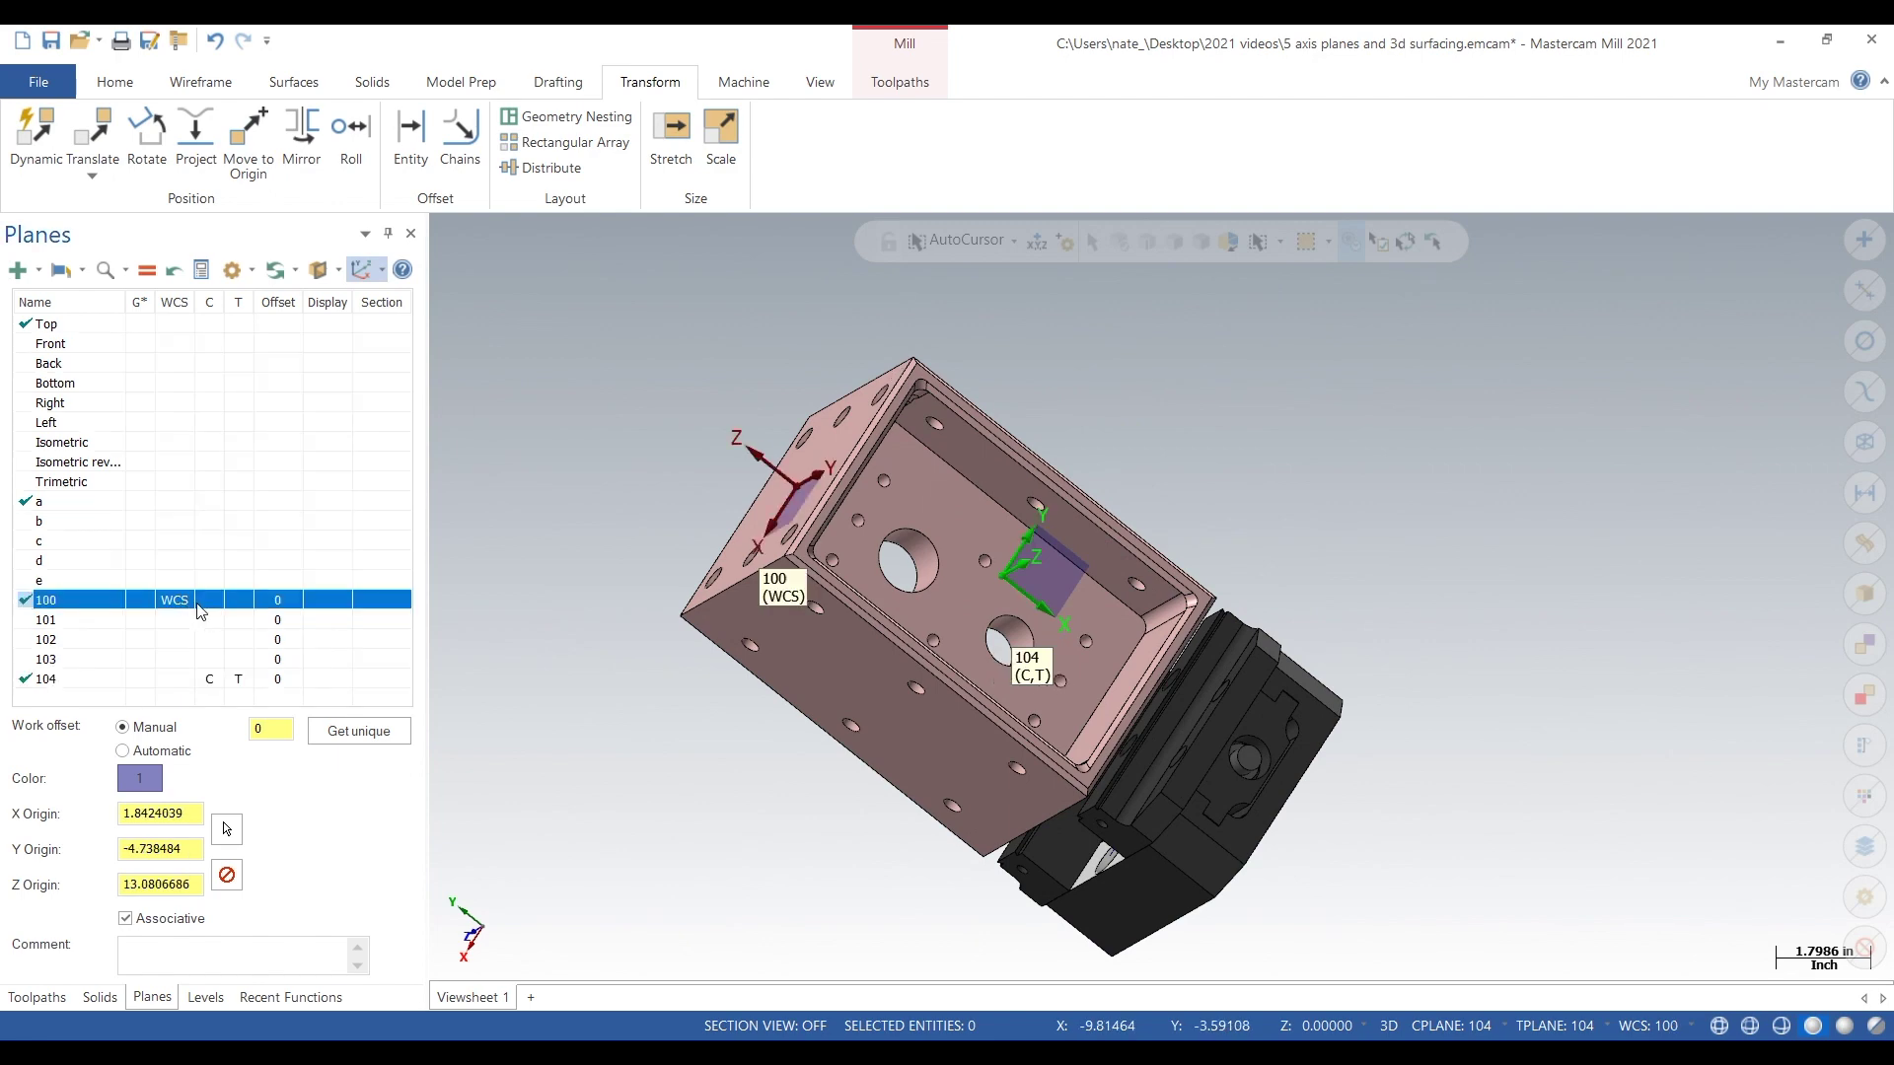
# - Make plane 100 the construction and tool plane, then select planes 100–104 together for review
pyautogui.click(219, 608)
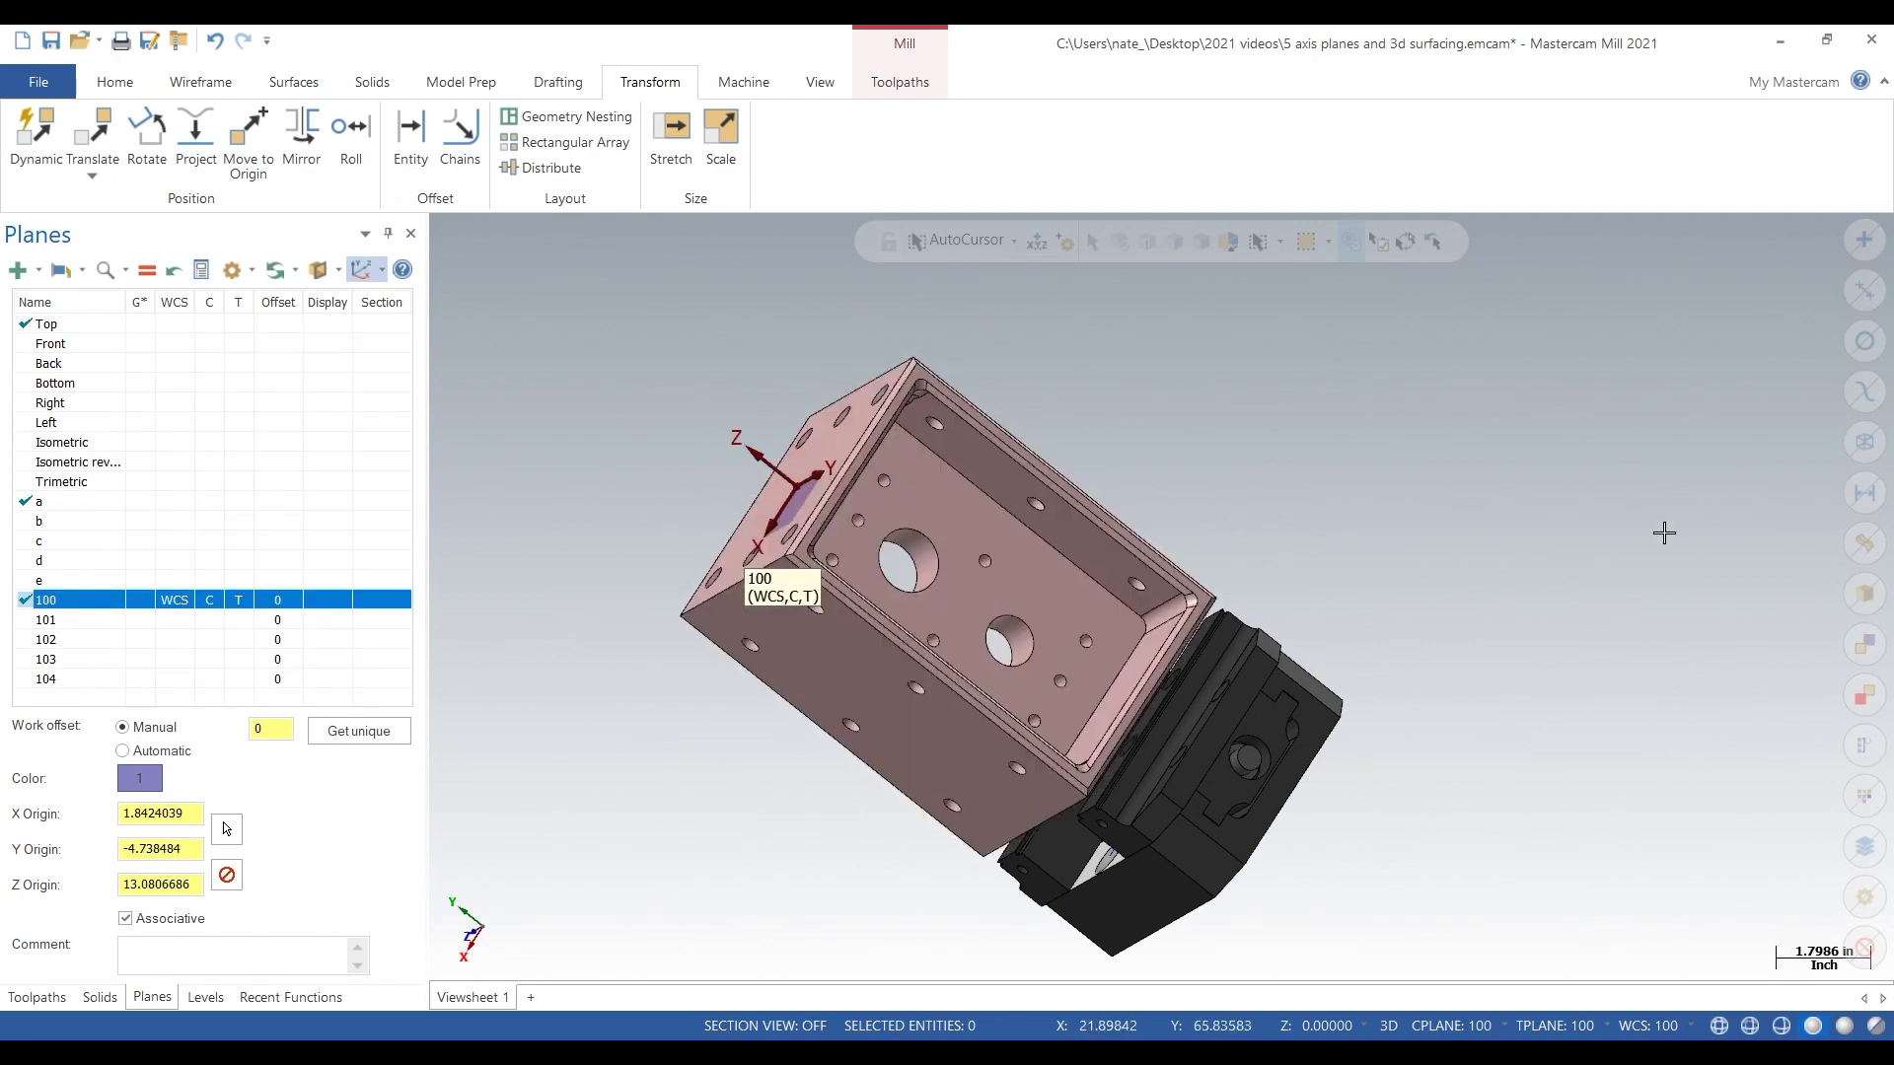
pyautogui.scroll(-1, 1654, 485)
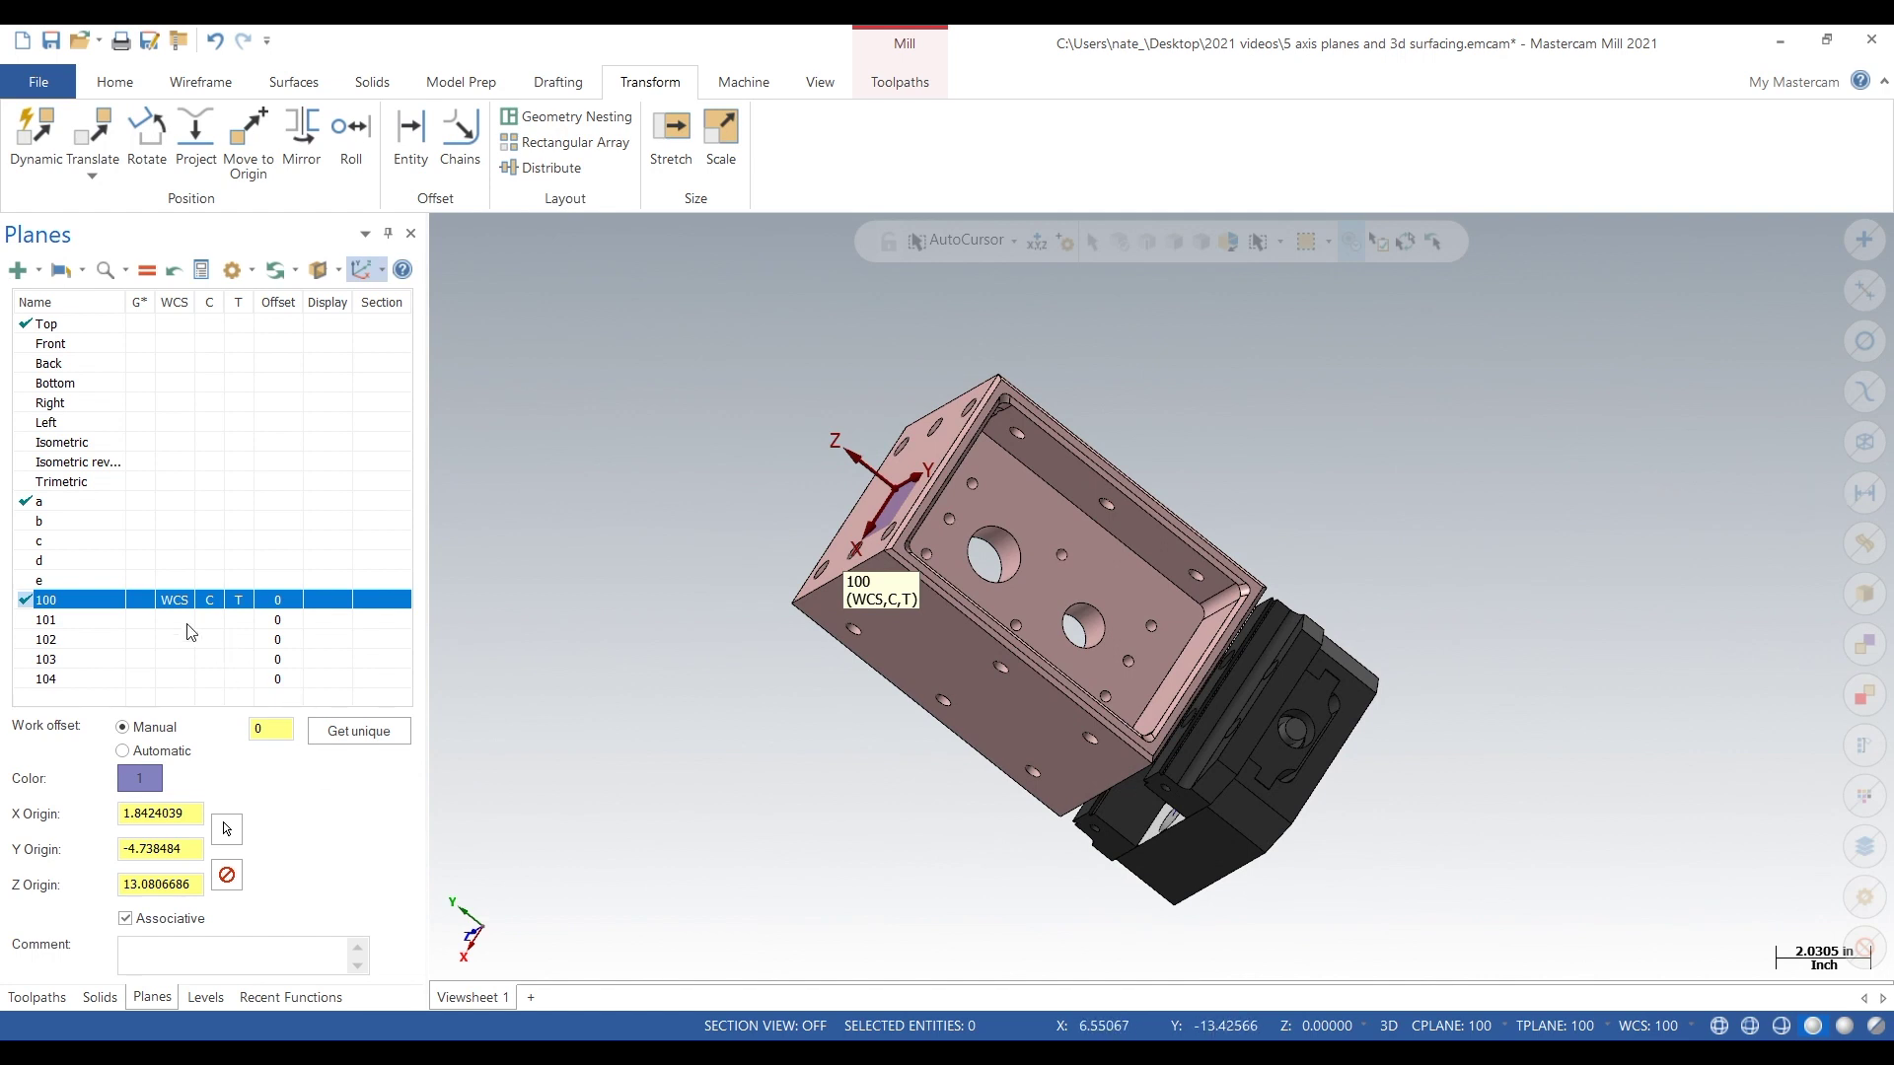
pyautogui.keyDown('shift'); pyautogui.click(180, 681); pyautogui.keyUp('shift')
pyautogui.click(178, 680)
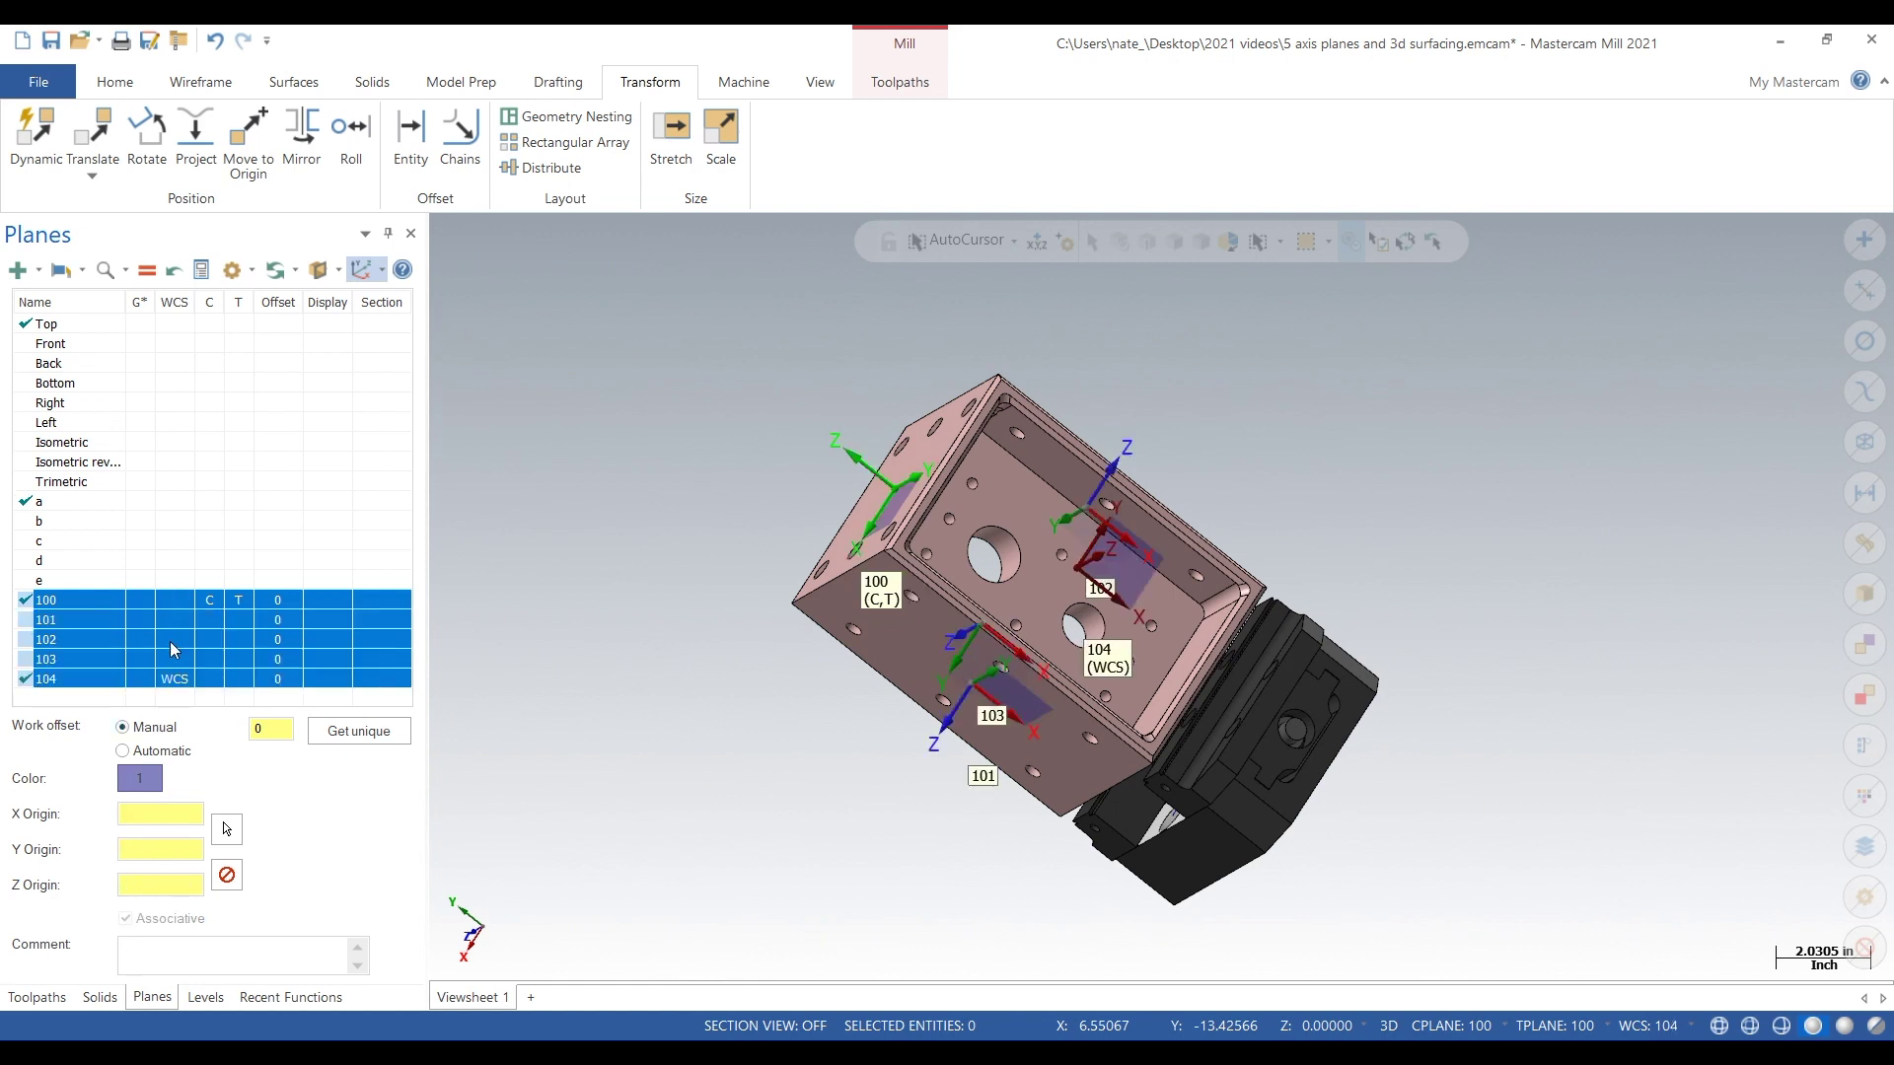
pyautogui.keyDown('ctrl'); pyautogui.click(175, 661); pyautogui.keyUp('ctrl')
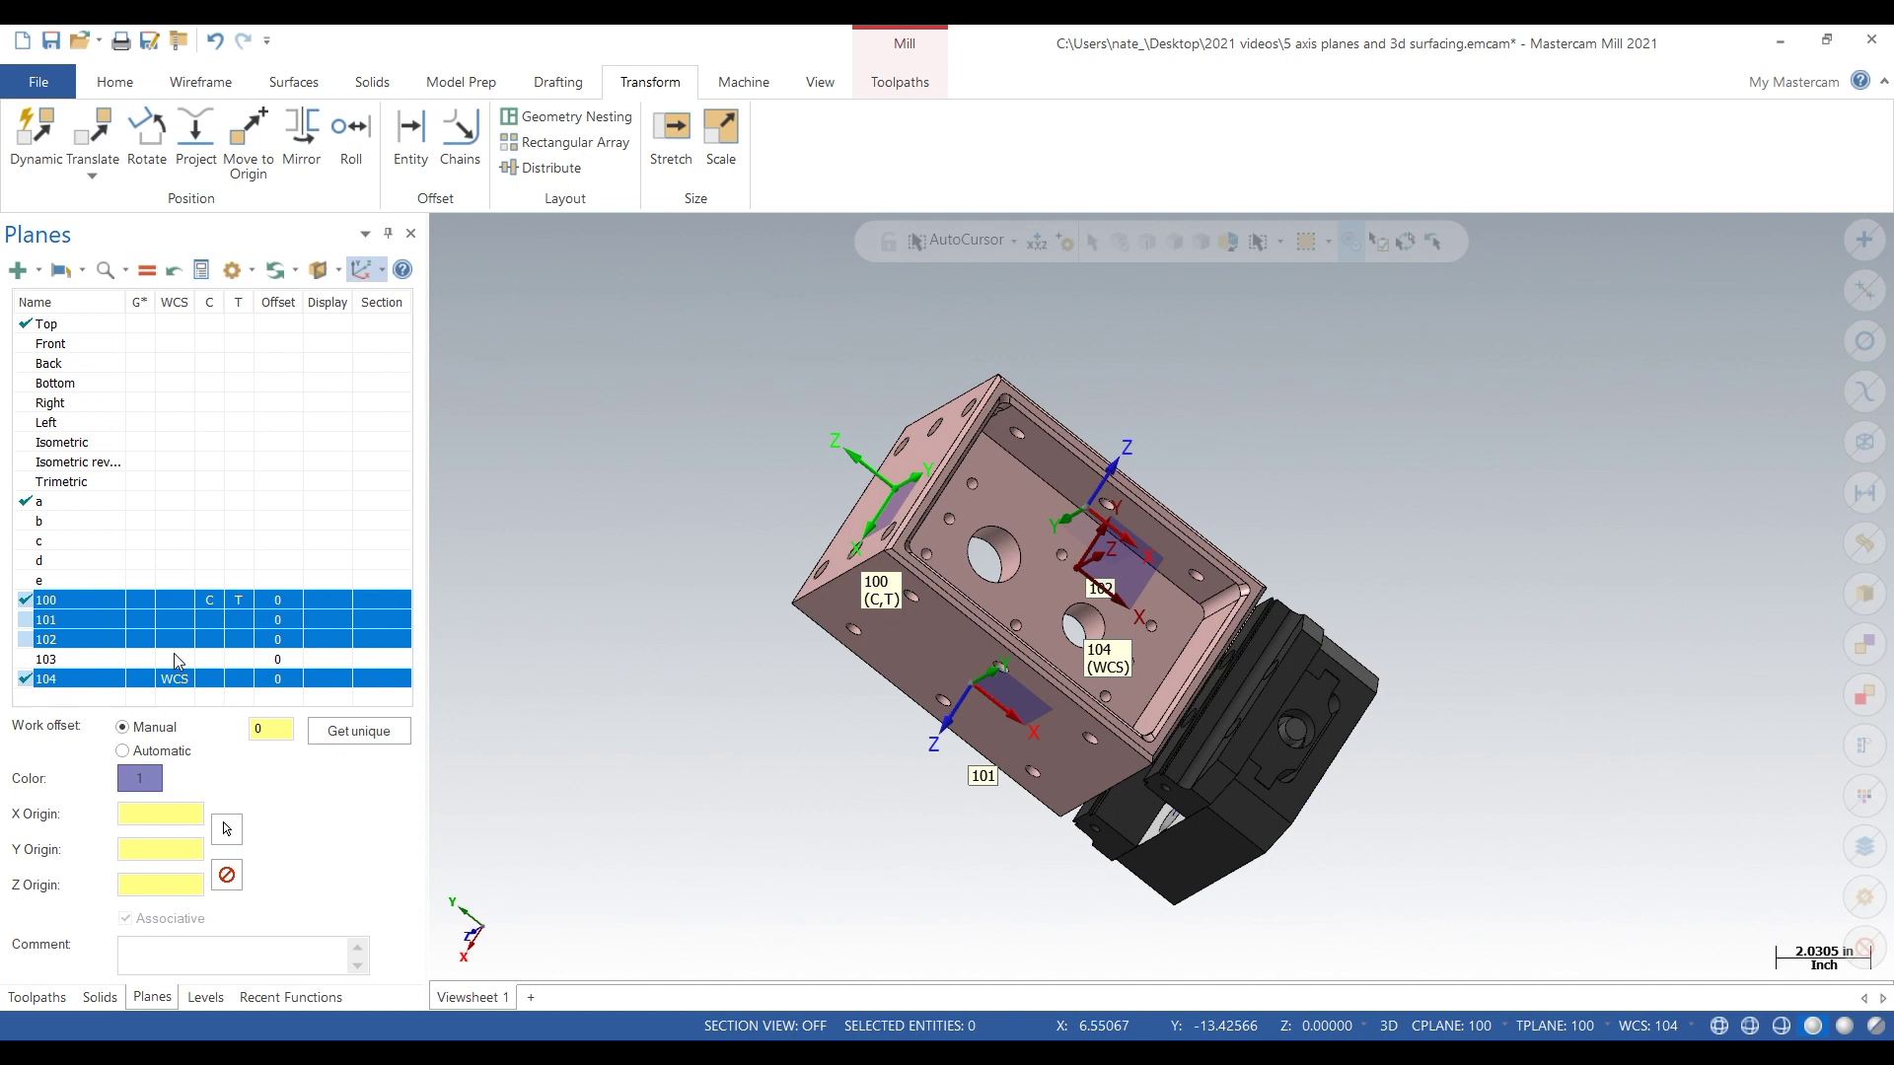
pyautogui.click(179, 661)
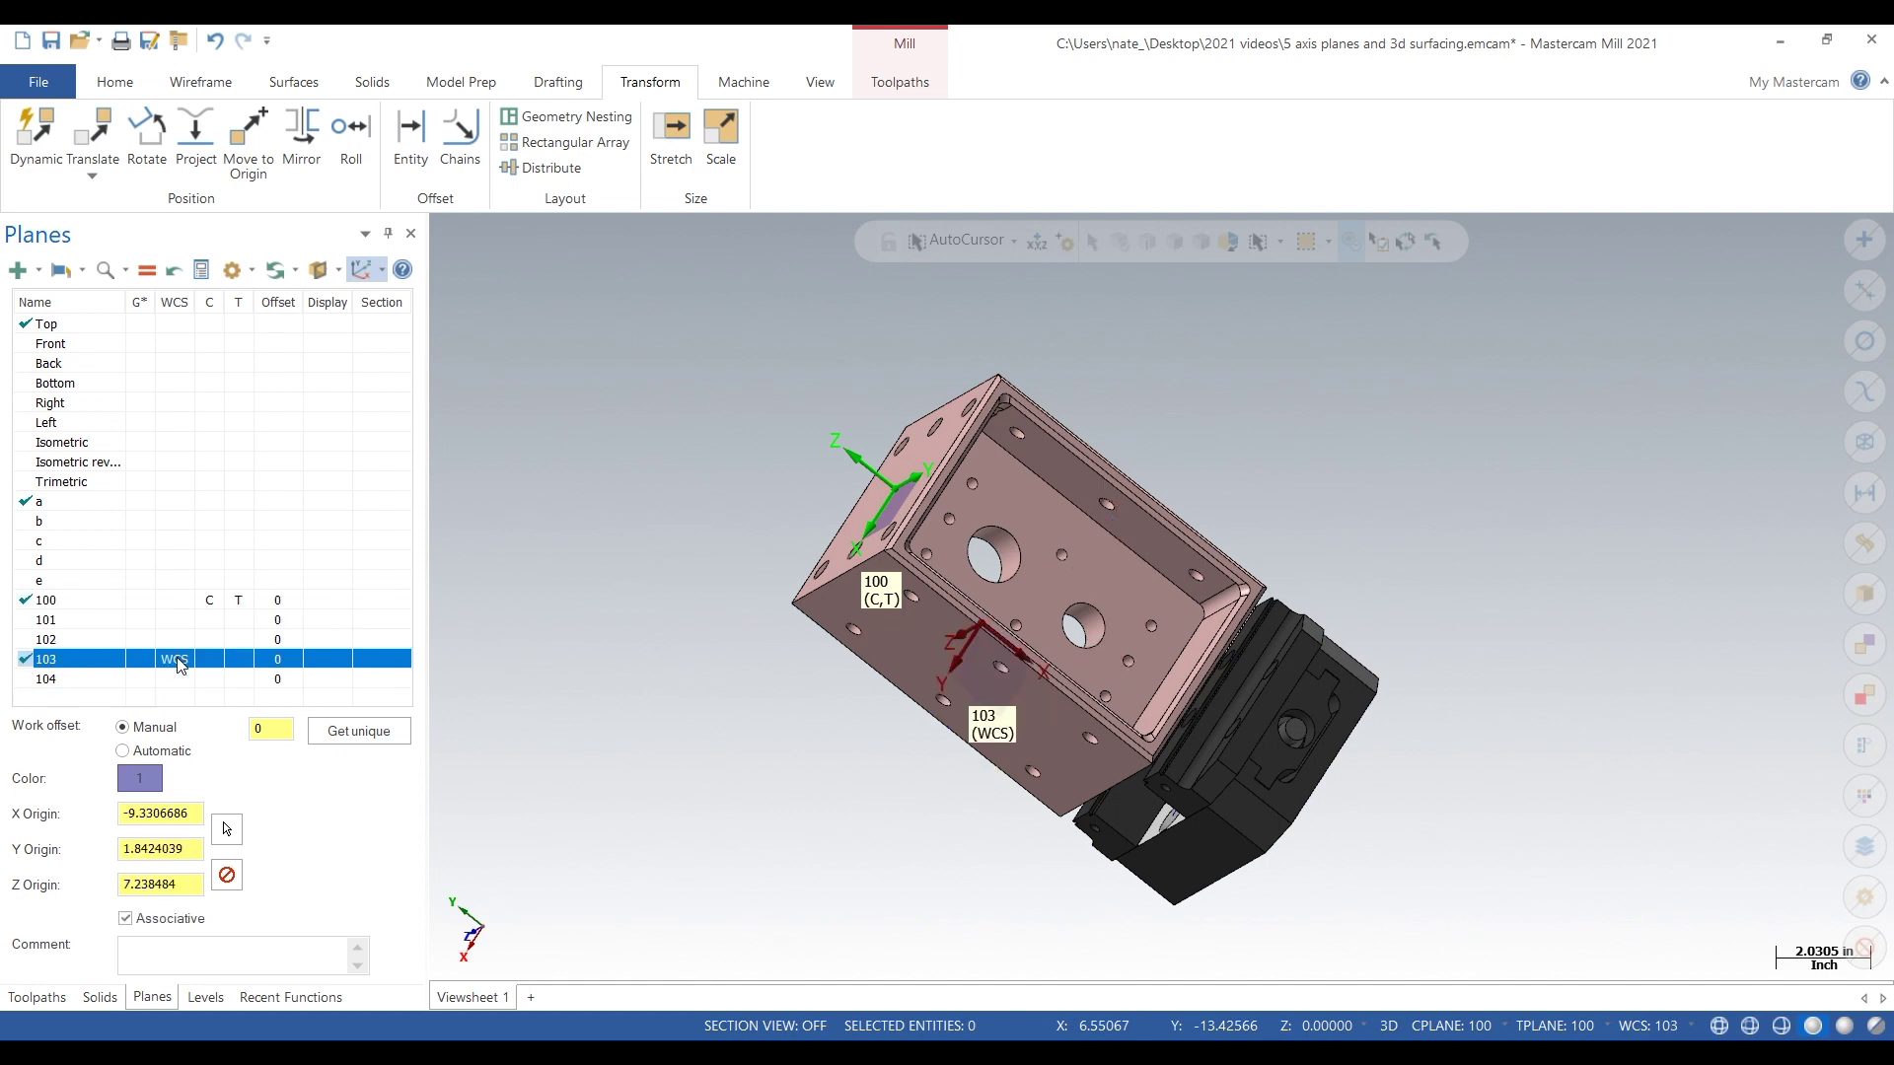
# - View the part from plane 100, reset 100 as WCS, and reselect all planes 100–104
pyautogui.click(99, 604)
pyautogui.click(141, 601)
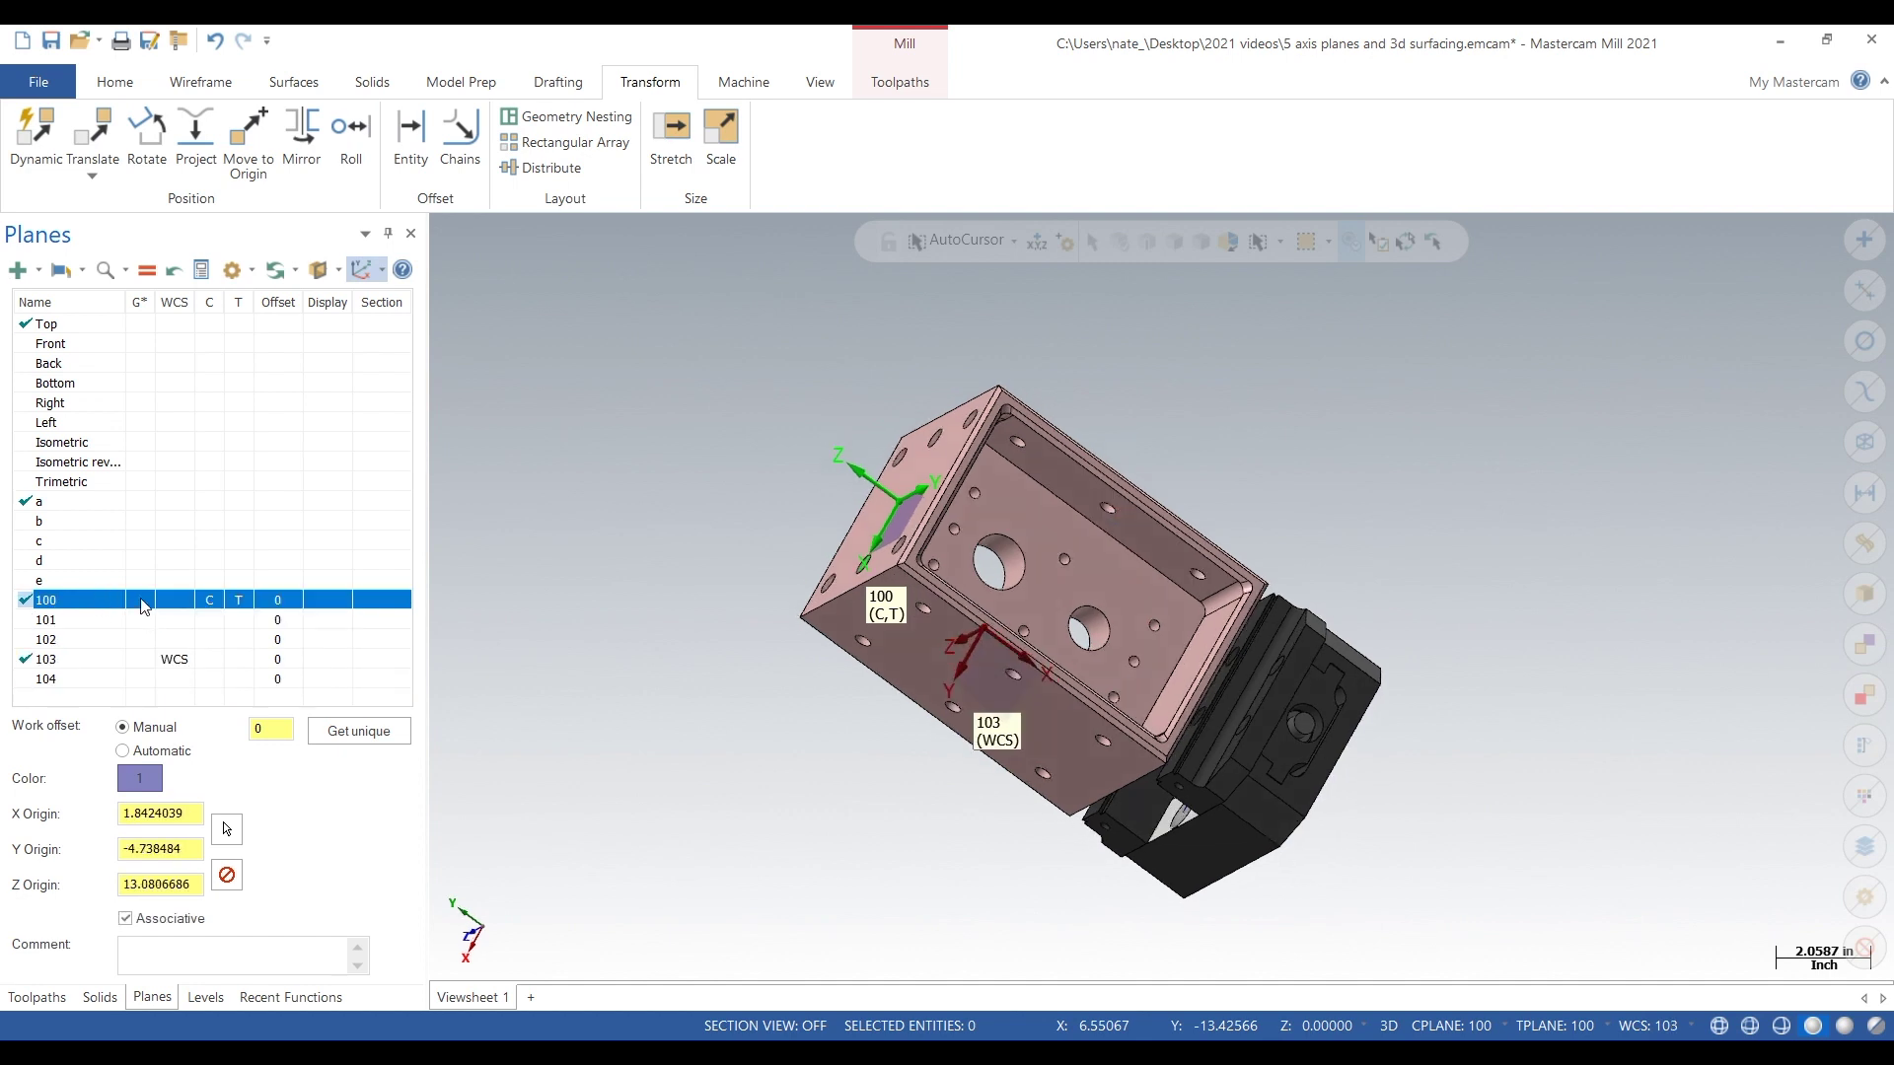
pyautogui.click(176, 603)
pyautogui.keyDown('shift'); pyautogui.click(174, 681); pyautogui.keyUp('shift')
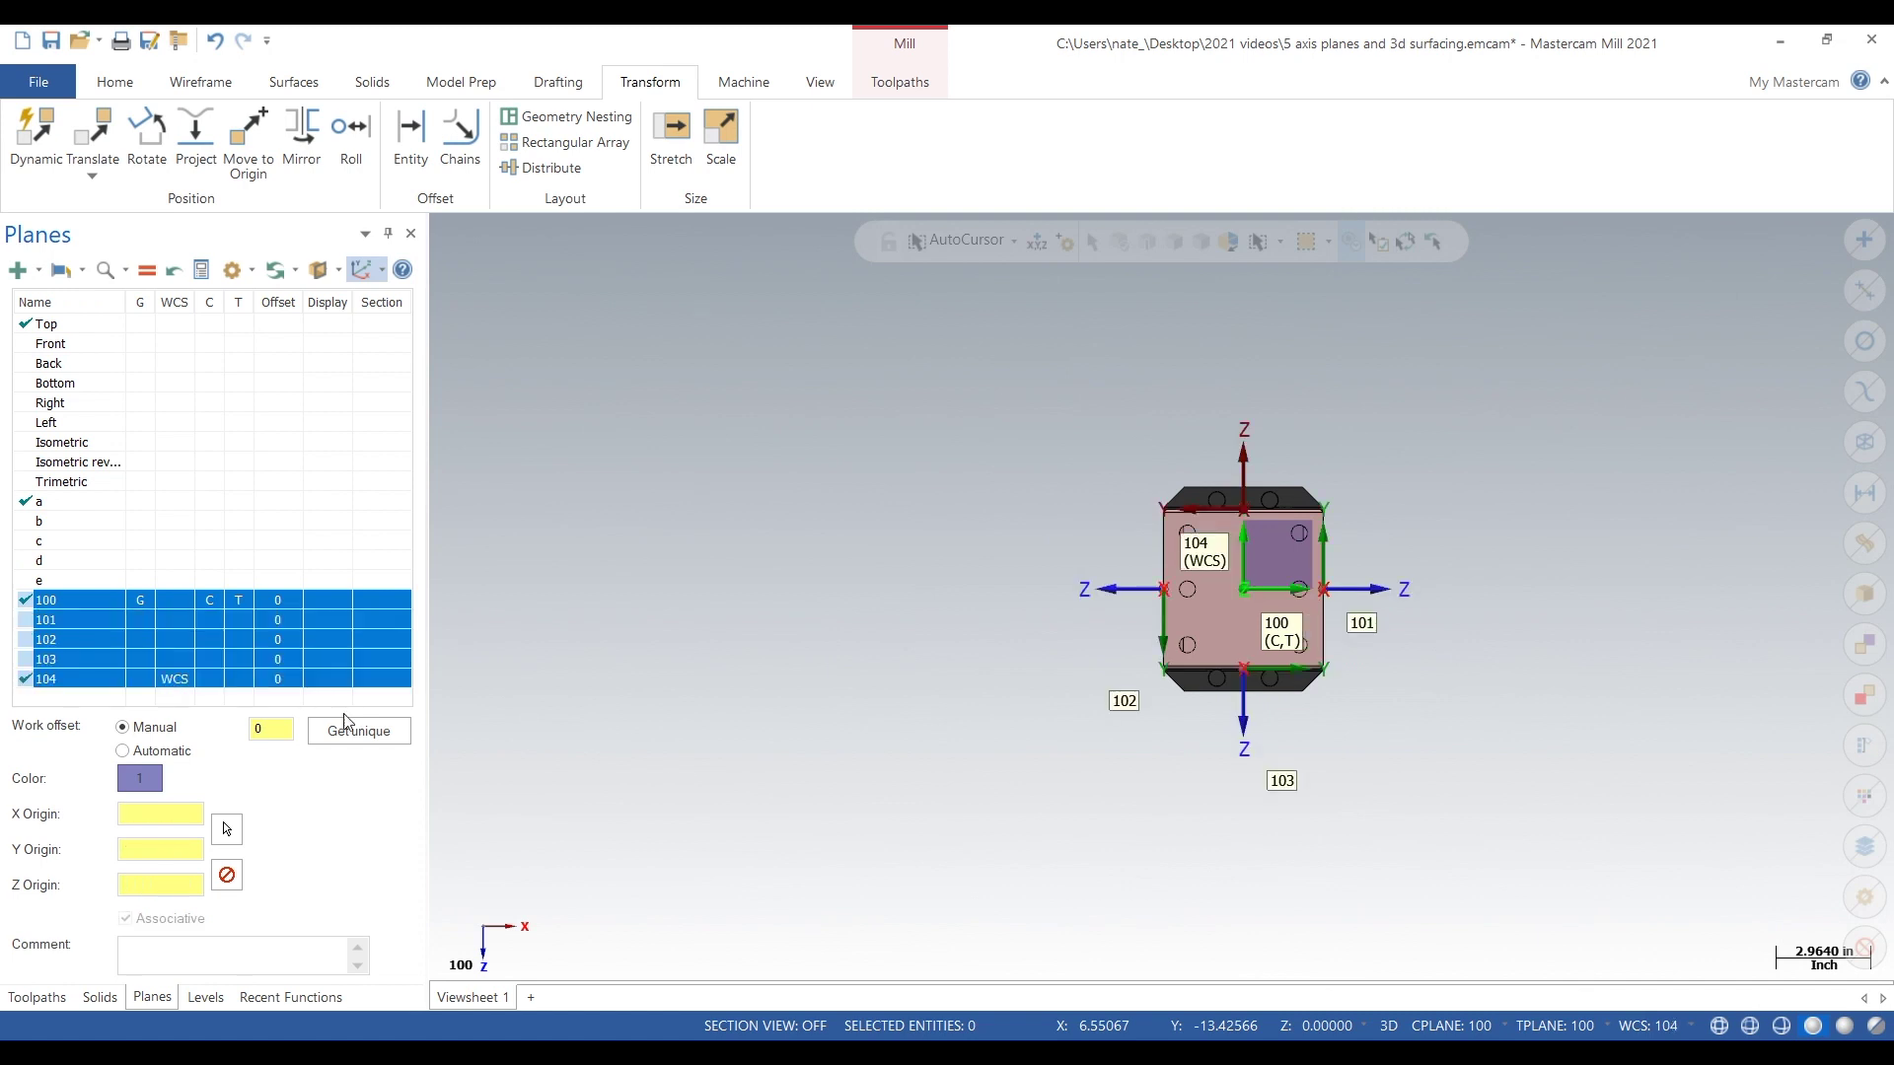
pyautogui.moveTo(1382, 773); pyautogui.dragTo(1182, 417, button='middle')
# - Reapply plane 100 as the view and WCS, then orbit the part to an oblique view
pyautogui.scroll(2, 1188, 426)
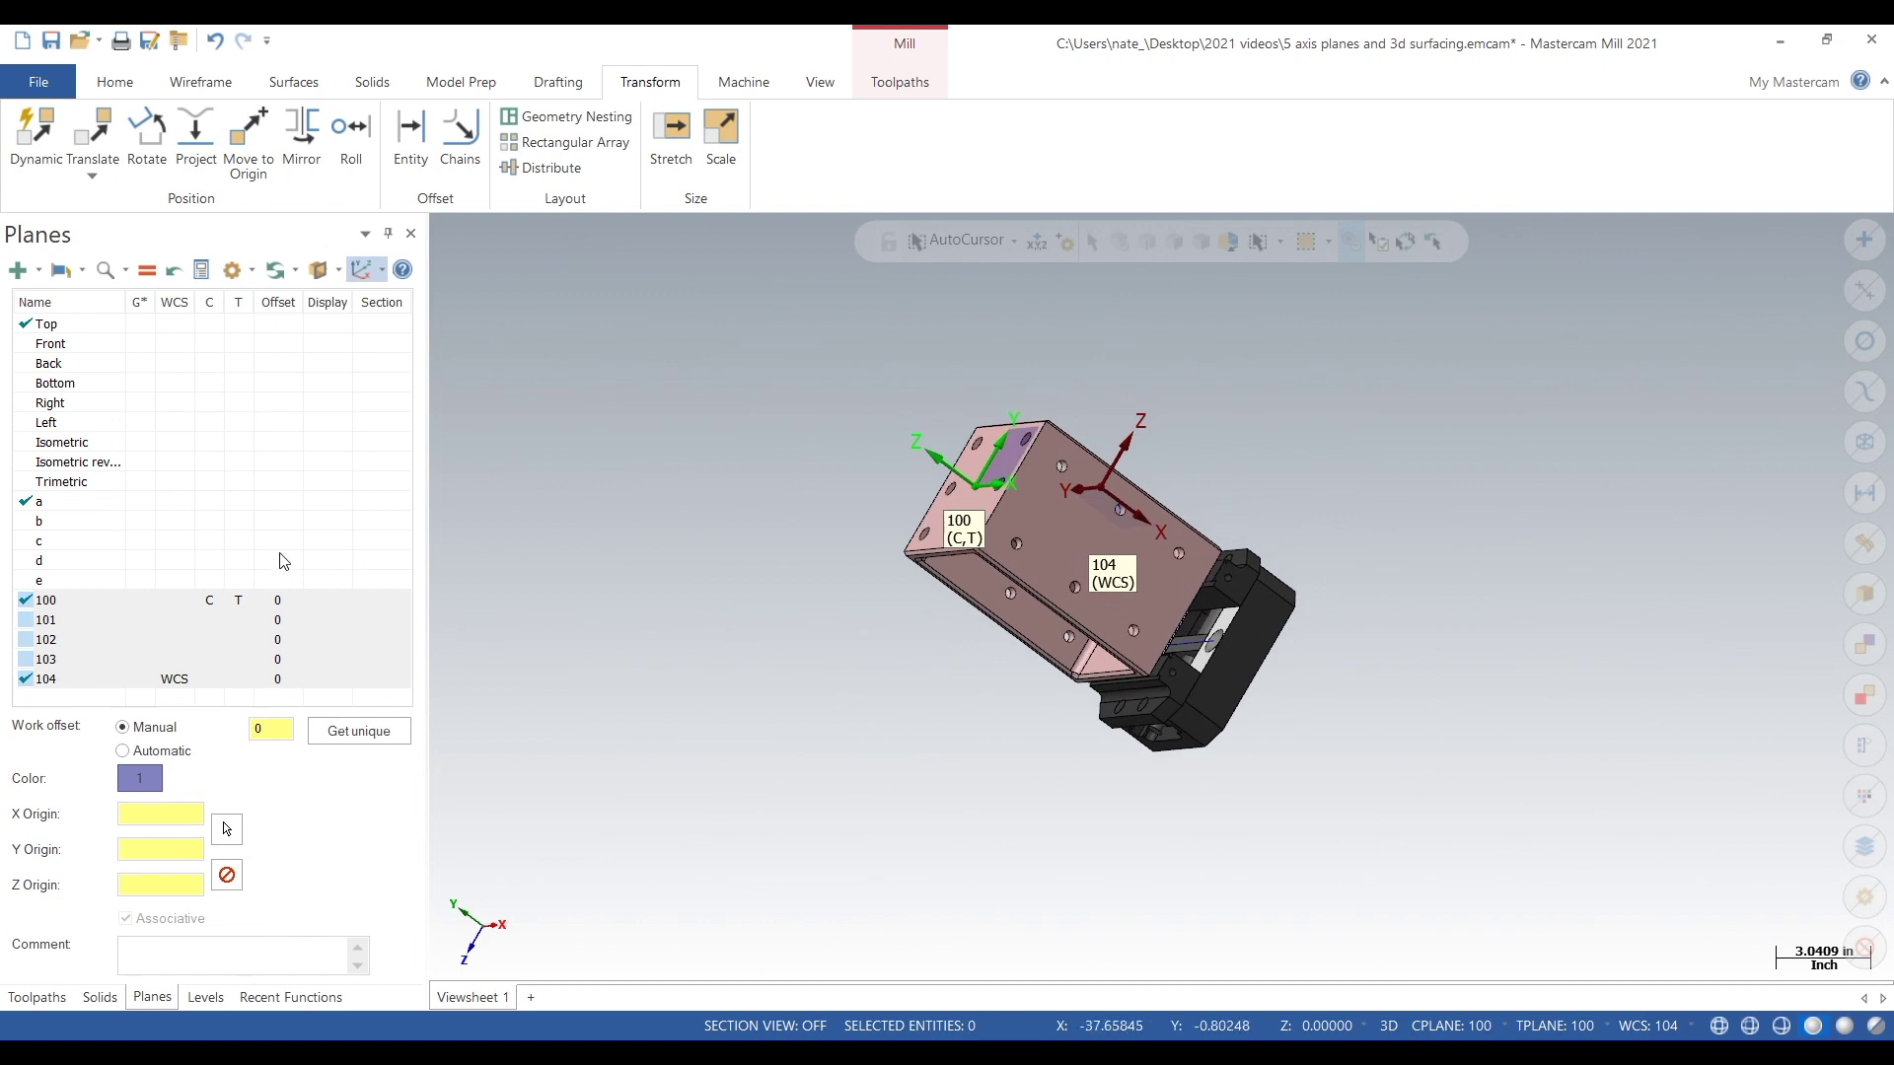
pyautogui.click(137, 601)
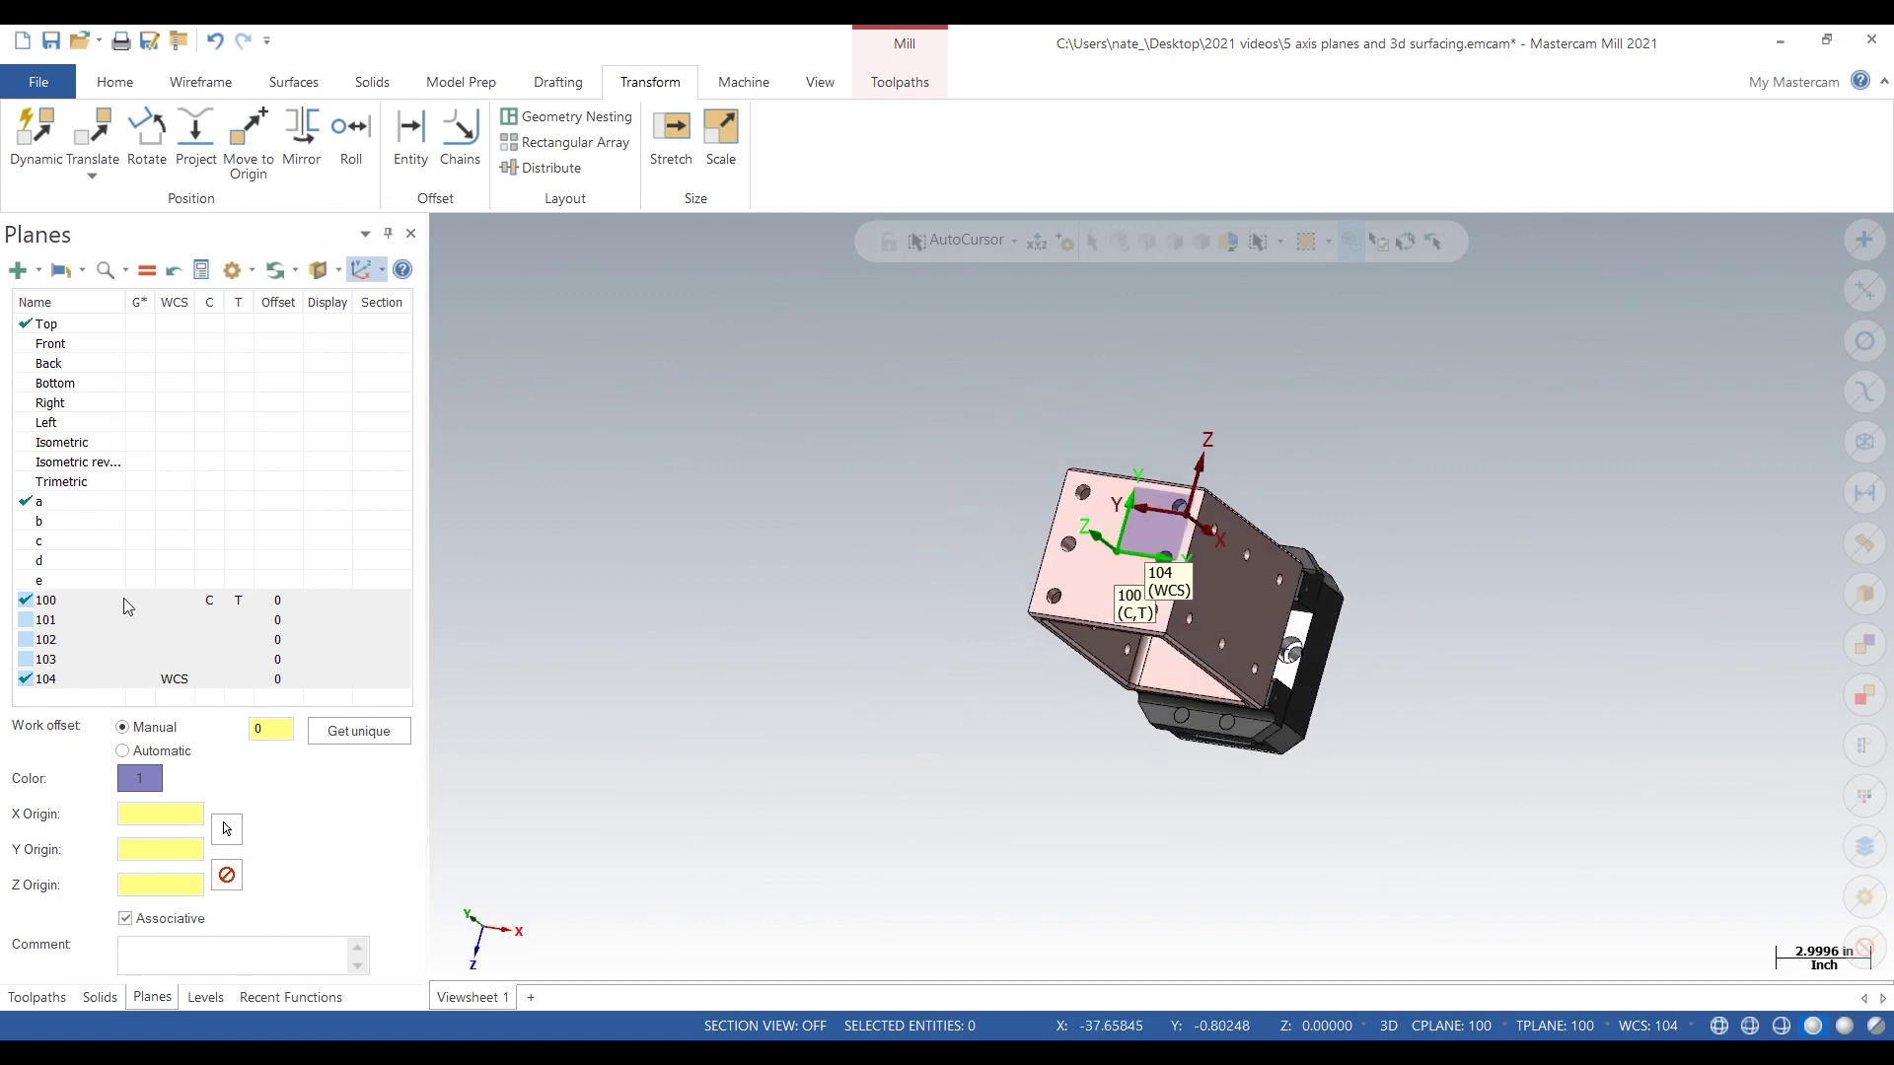
pyautogui.click(174, 601)
pyautogui.moveTo(1408, 740); pyautogui.dragTo(642, 736, button='middle')
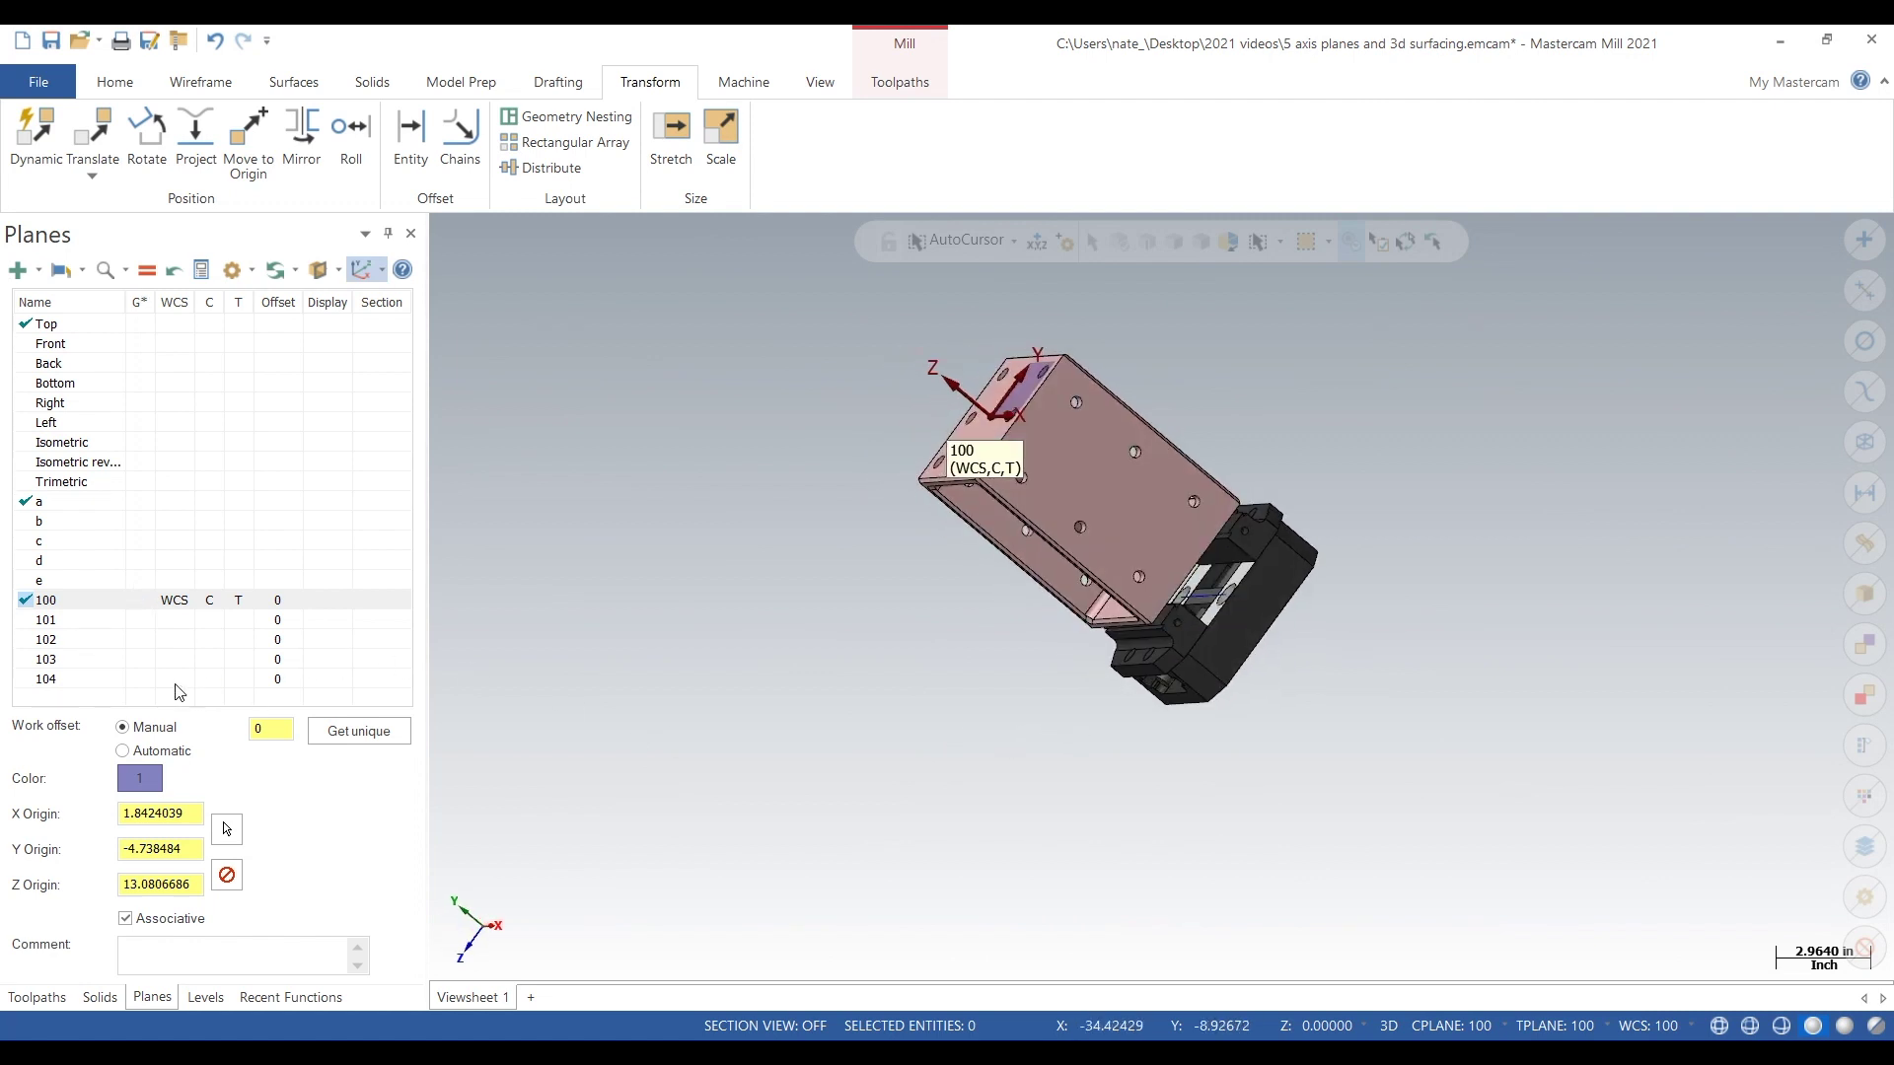